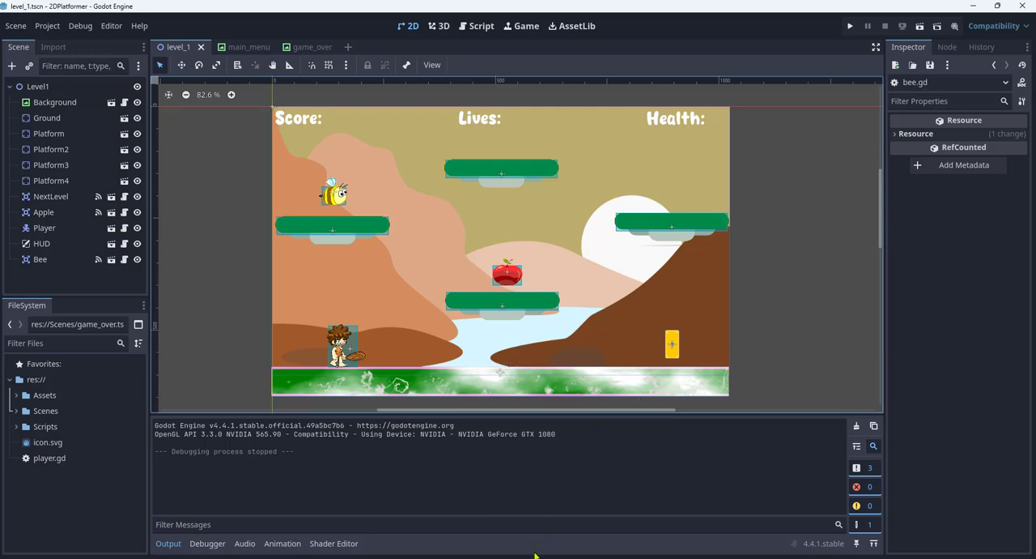
- Switch to the 2dplatformer project folder in File Explorer and create a new folder named Exports in it
mouse_move(529, 558)
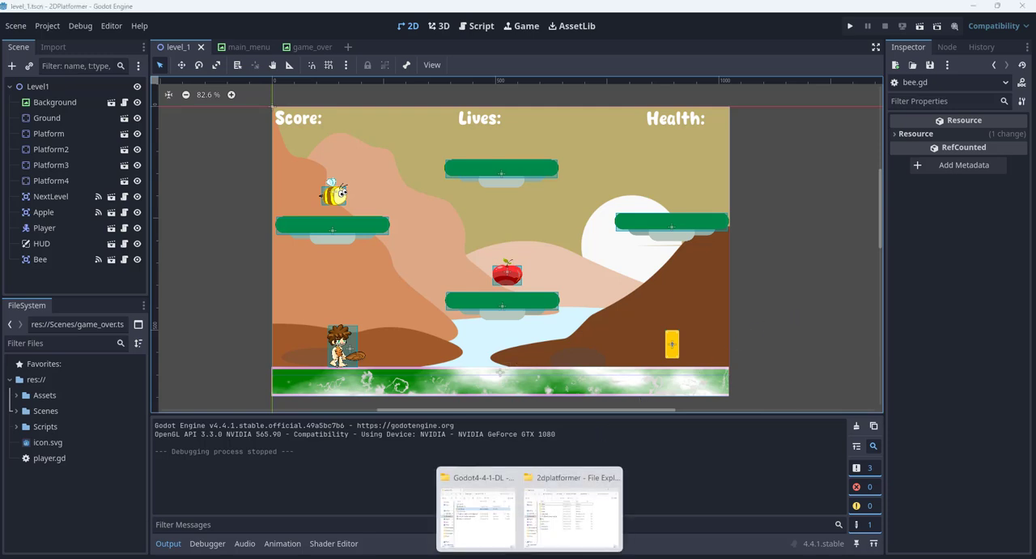
click(555, 518)
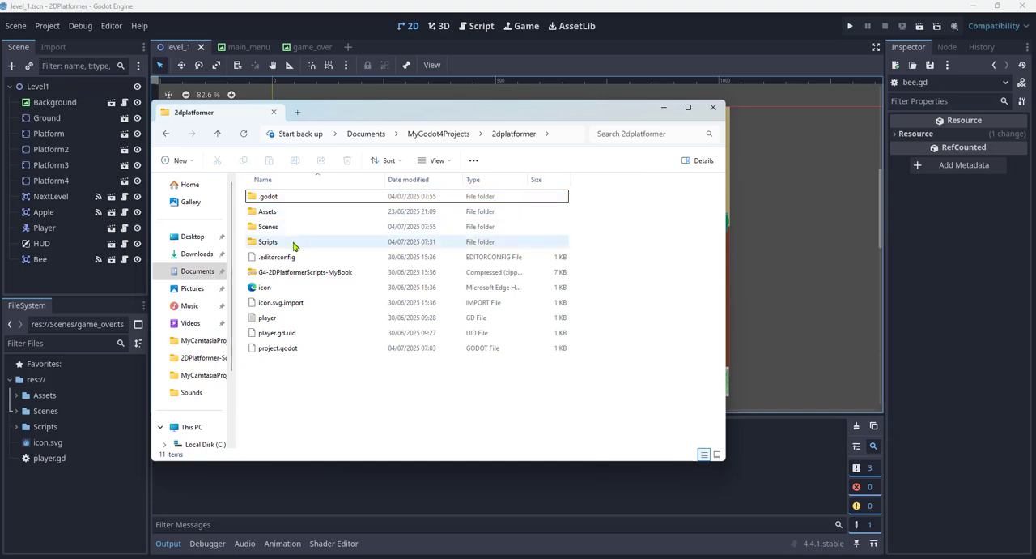
right_click(369, 406)
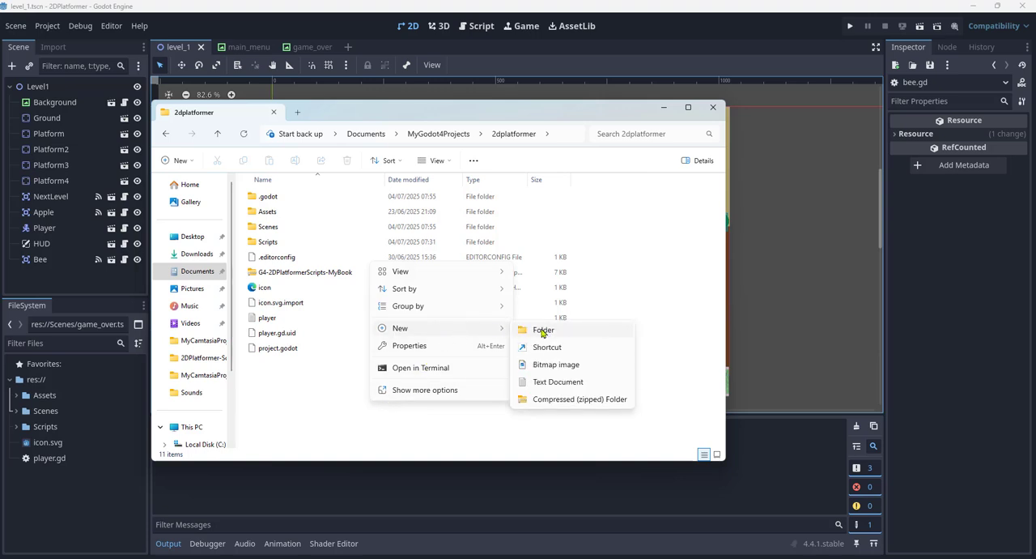
click(542, 333)
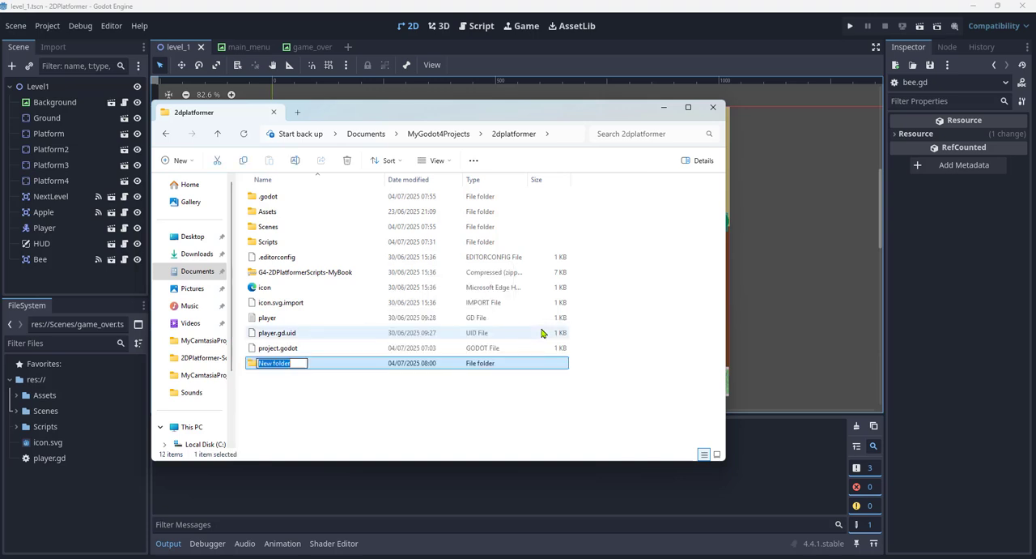
text(Ex)
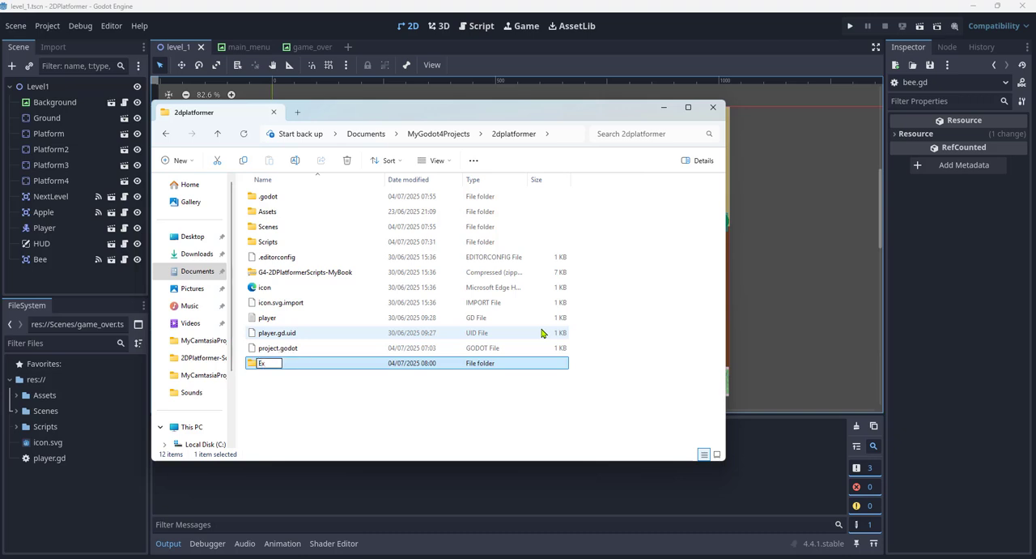
text(ports)
key(Return)
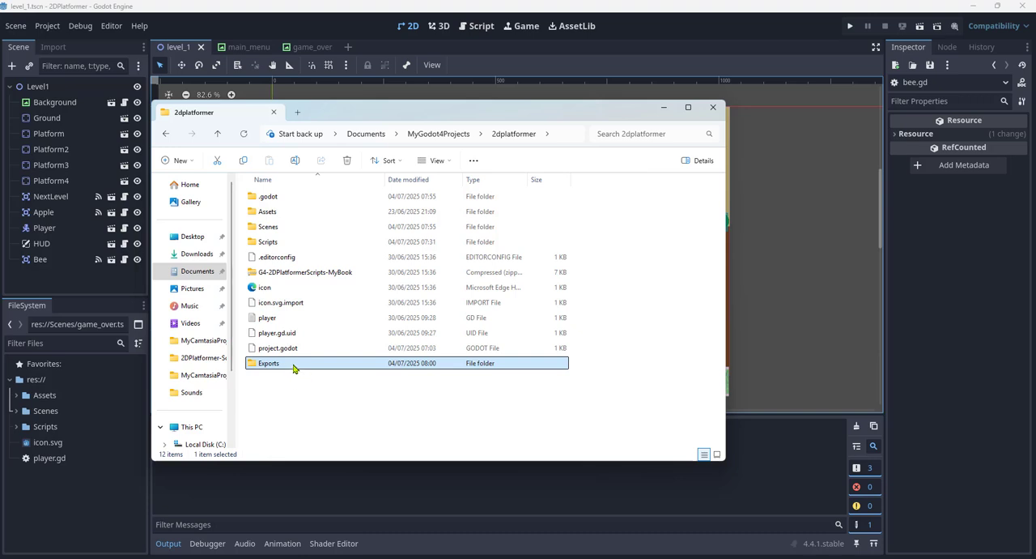
- Open the Exports folder and create a subfolder named Web inside it
double_click(294, 368)
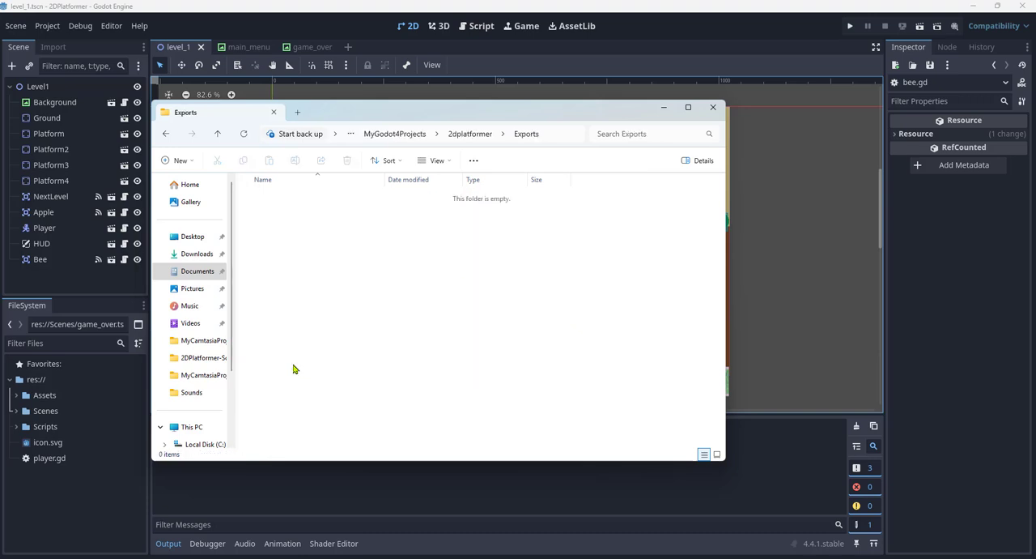
right_click(384, 317)
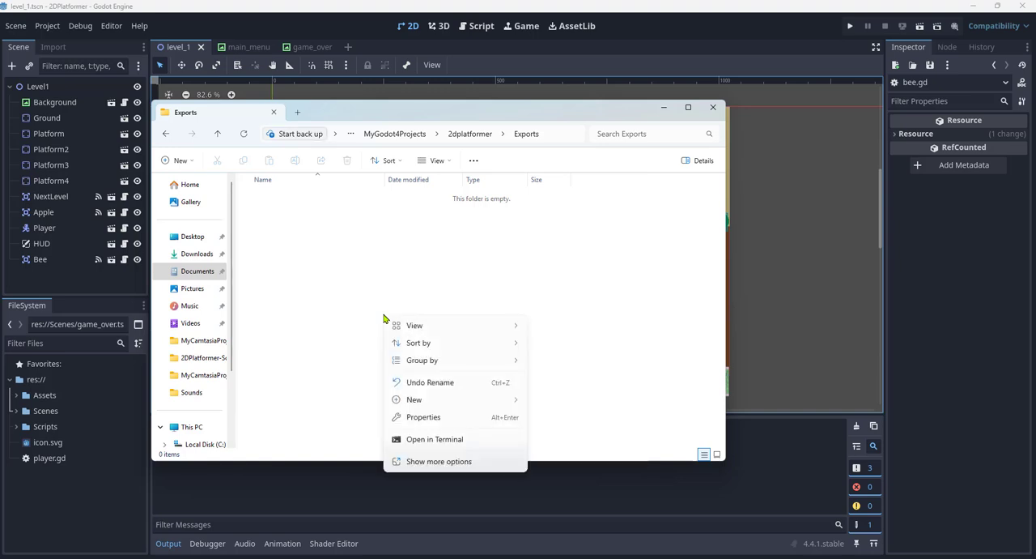
mouse_move(446, 400)
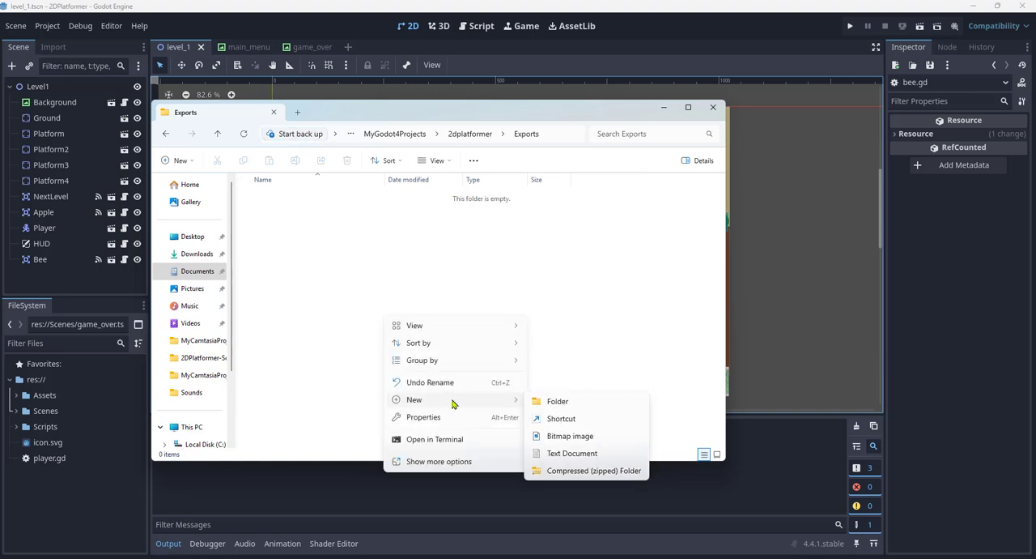
click(558, 401)
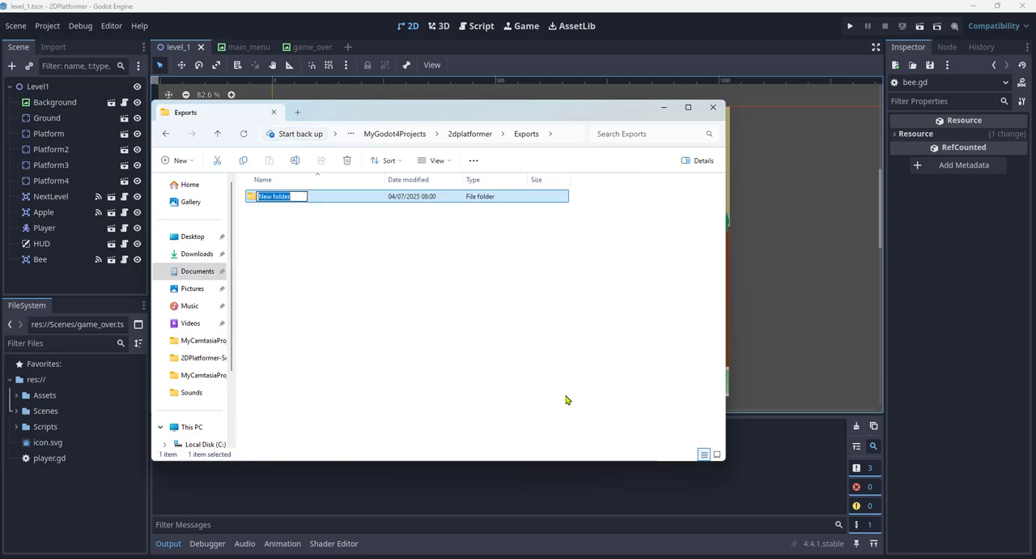
text(Web)
key(Return)
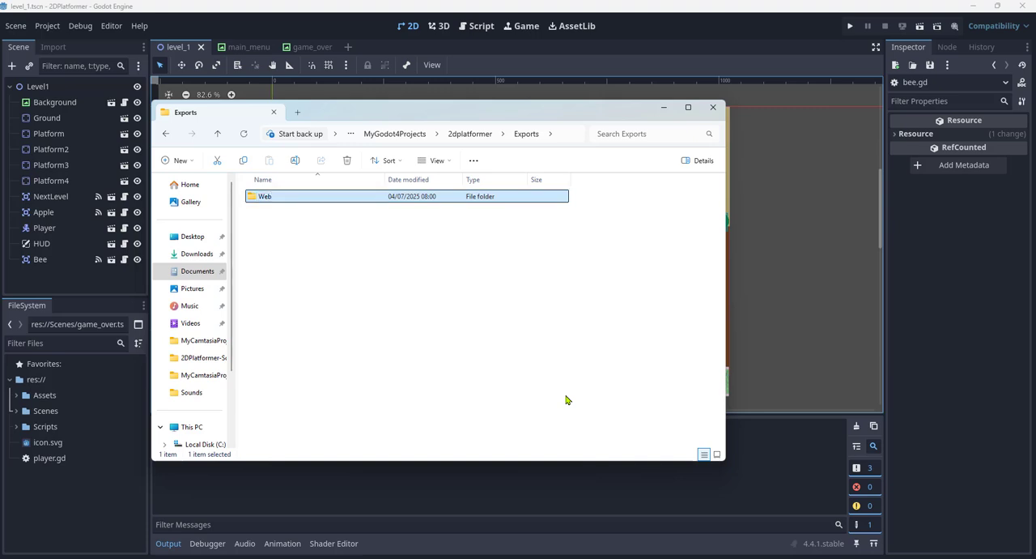
- Create a second subfolder named Desktop in Exports and minimize File Explorer
right_click(412, 302)
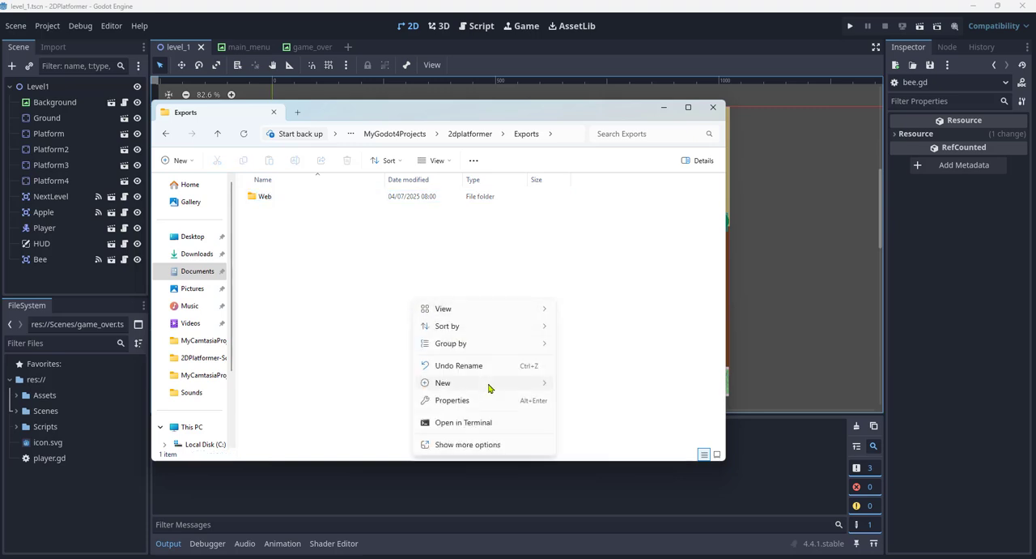
mouse_move(538, 390)
click(583, 385)
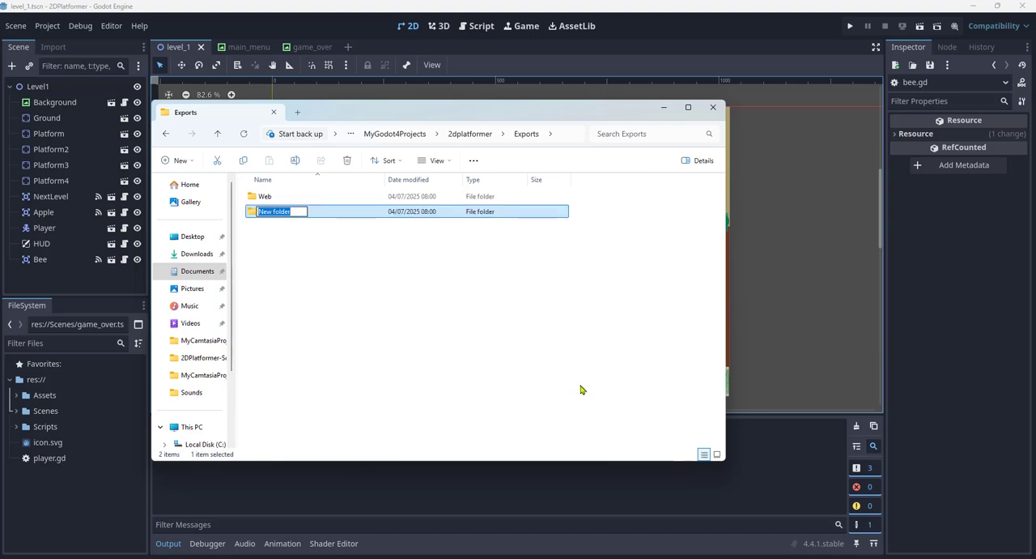
text(Desktop)
key(Return)
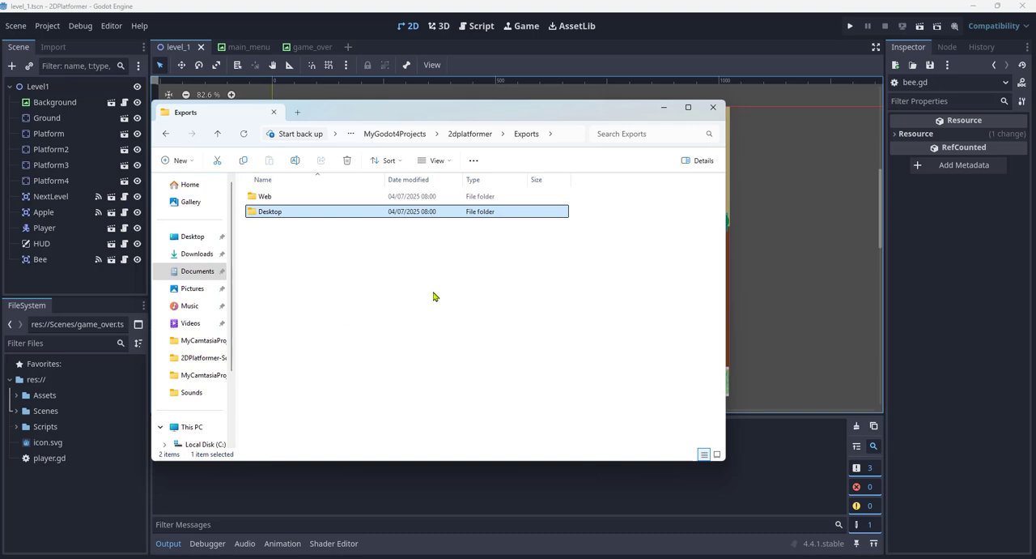
click(665, 110)
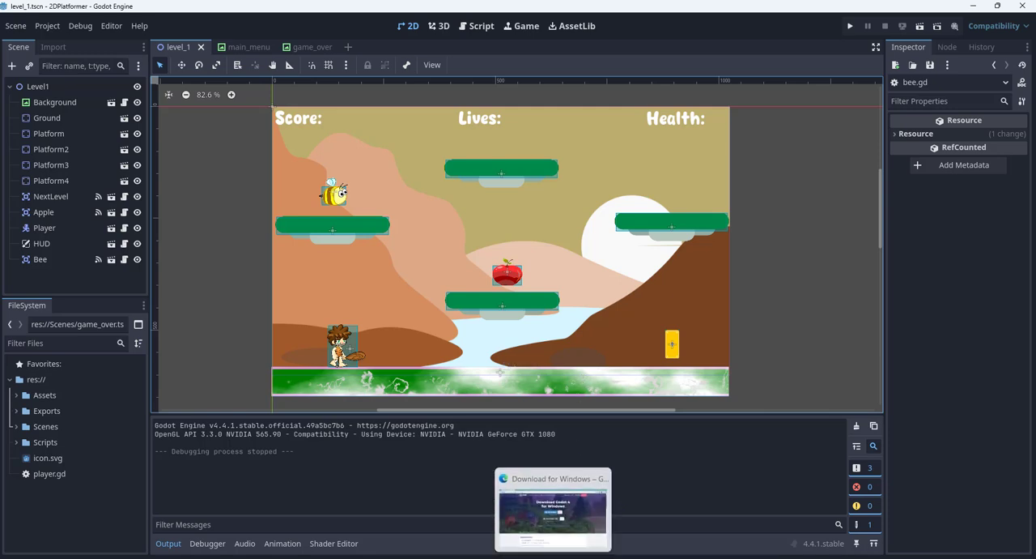
- Check the Export templates download on the Godot website in the browser and the downloaded files in Godot4-4-1-DL, and return to Godot
click(552, 558)
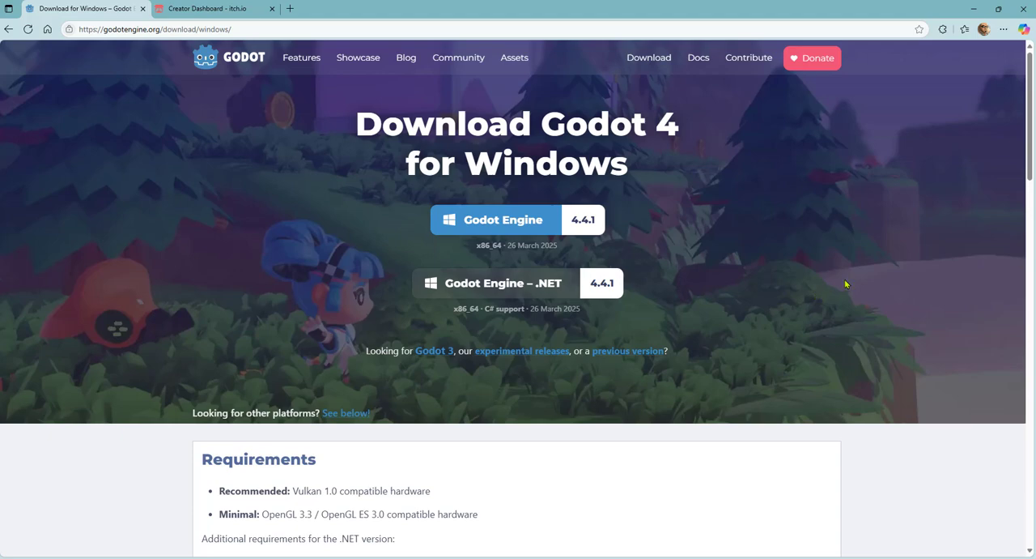
scroll(846, 283, down, 5)
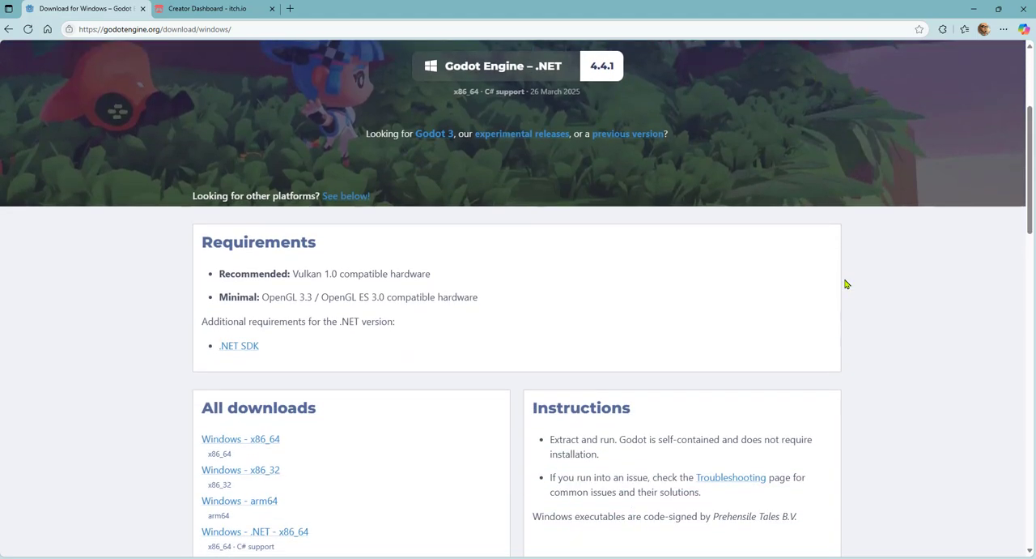
scroll(846, 284, down, 1)
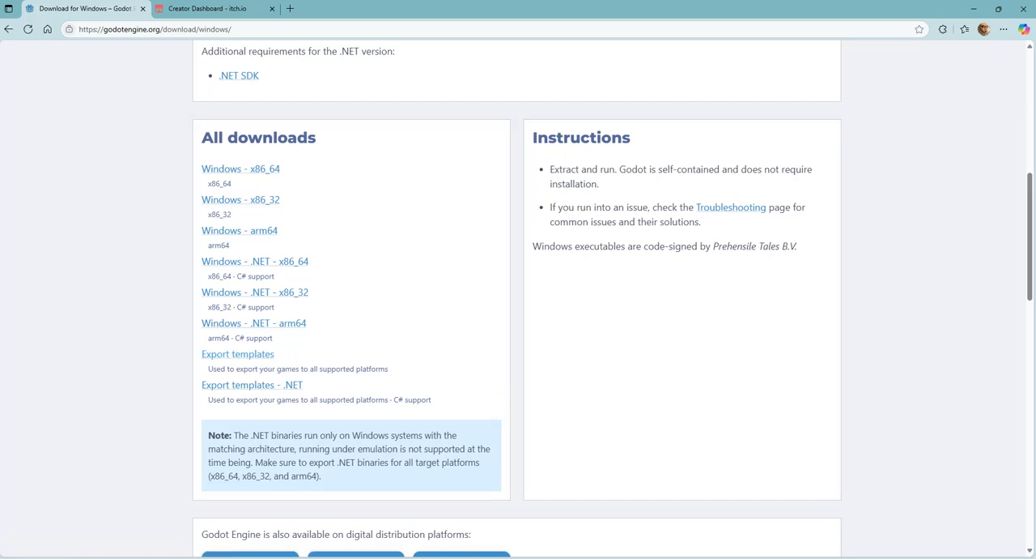
mouse_move(530, 558)
click(497, 535)
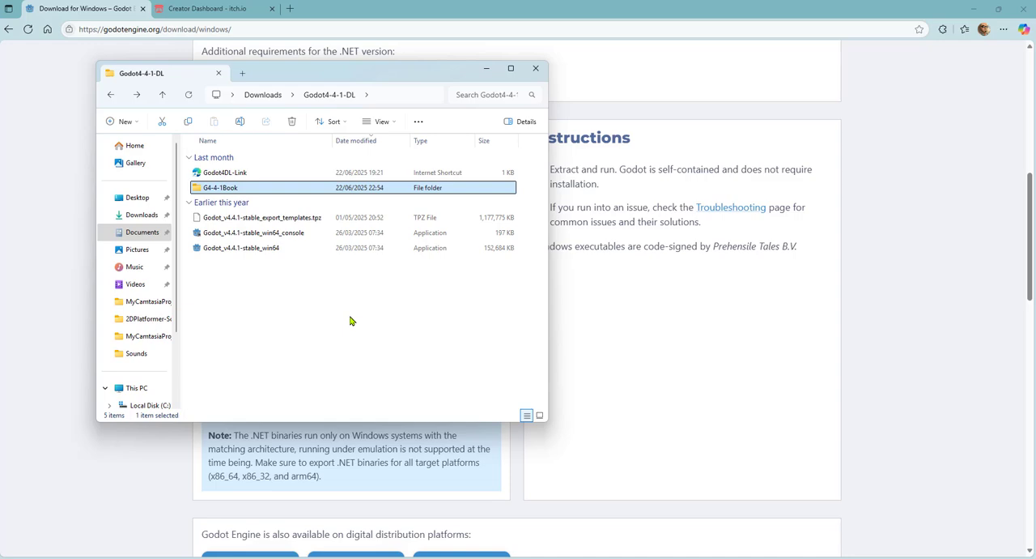
click(486, 70)
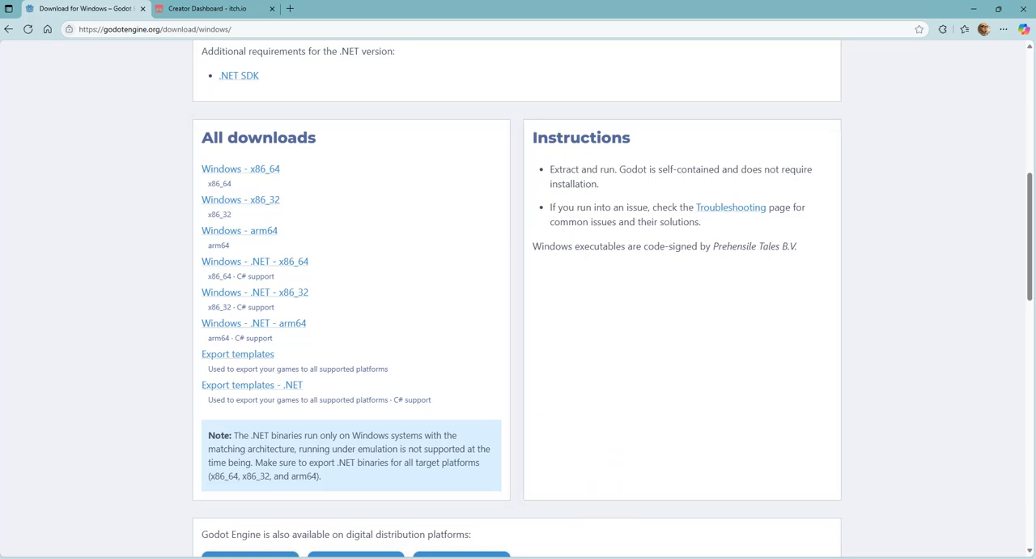
click(601, 558)
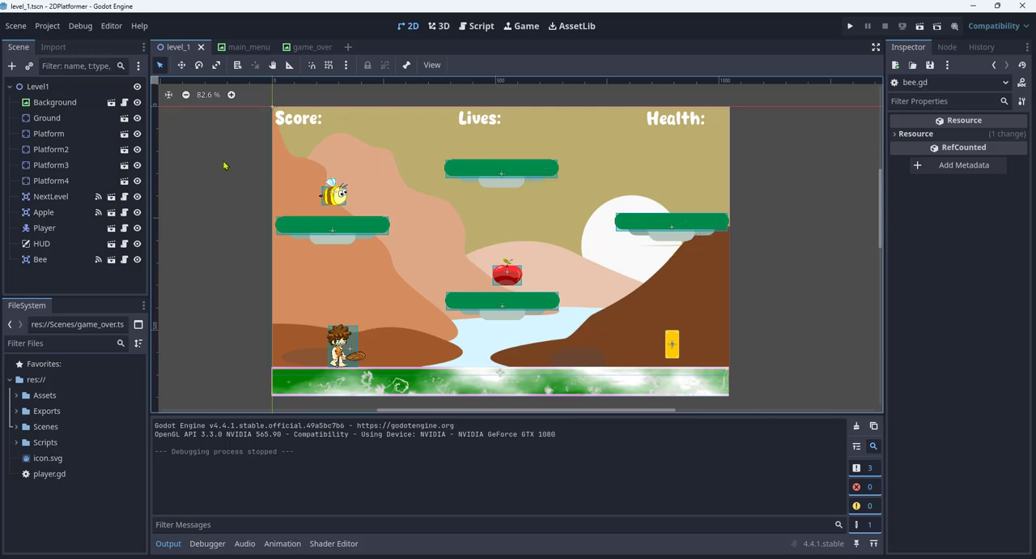
- Install the export templates from the local file Godot_v4.4.1-stable_export_templates.tpz and close the Export Template Manager
click(112, 27)
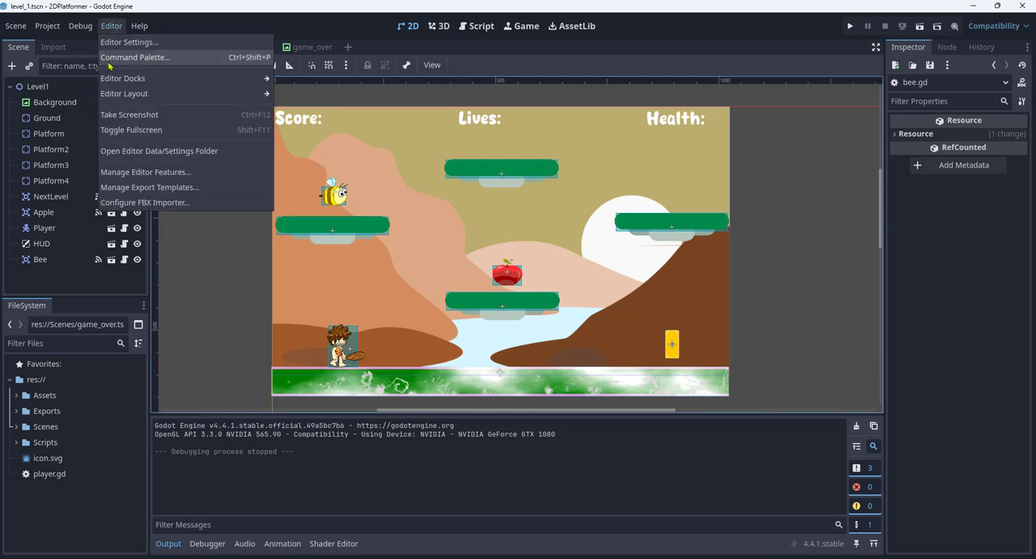
click(193, 188)
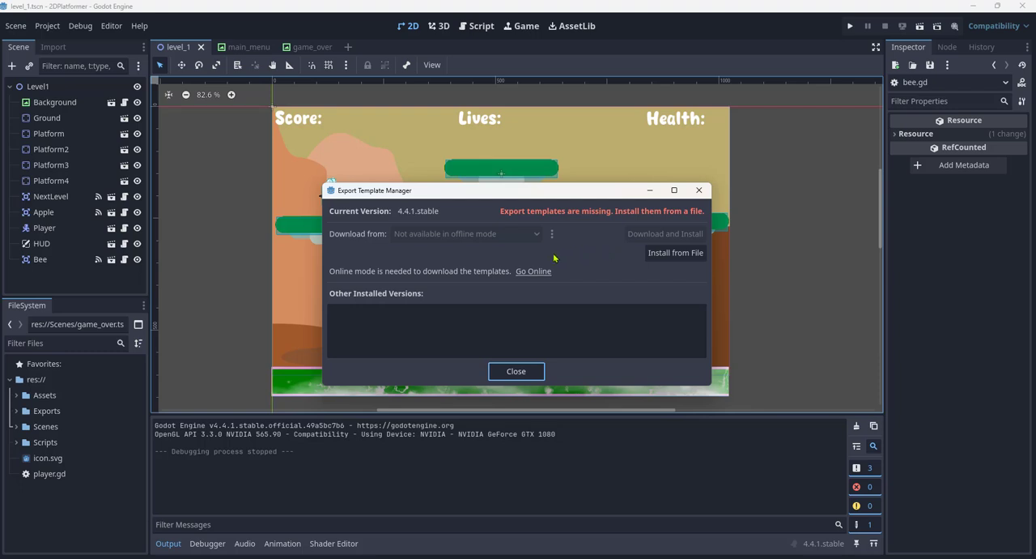
click(669, 254)
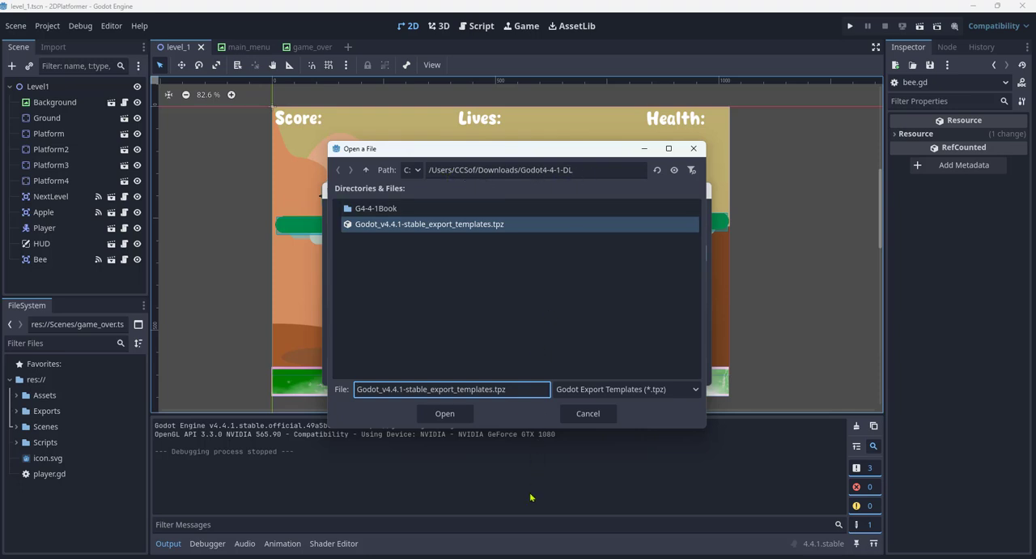
mouse_move(530, 558)
click(484, 530)
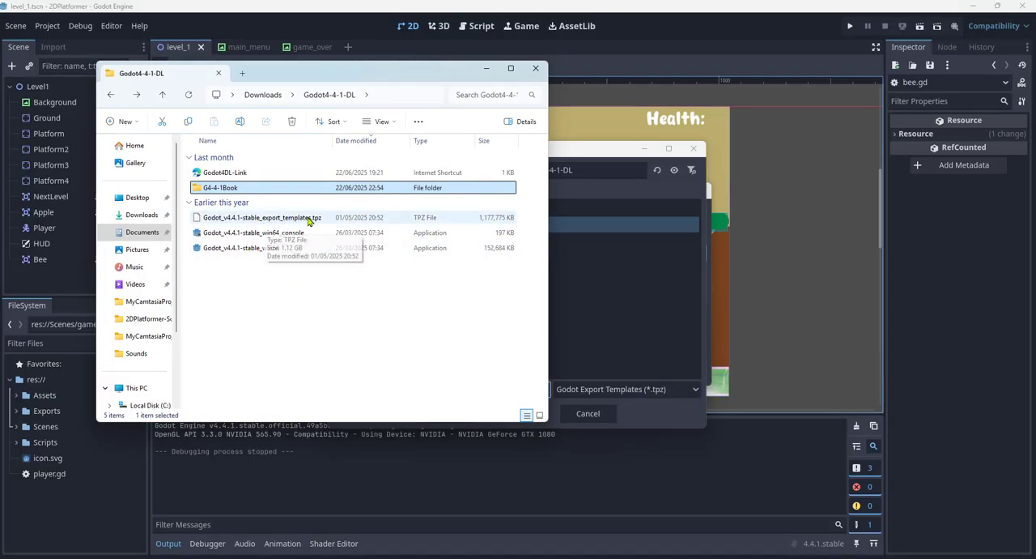
click(485, 71)
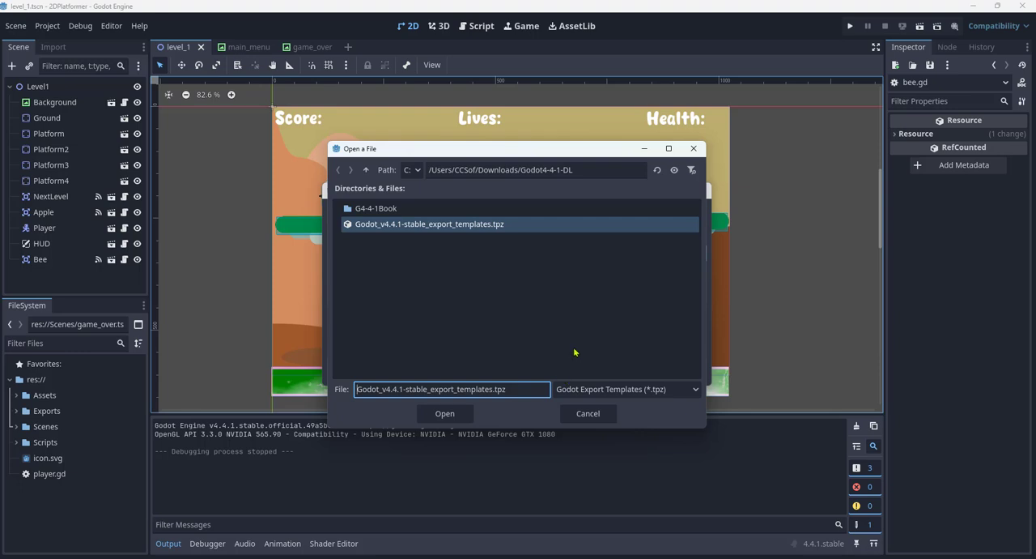
click(444, 414)
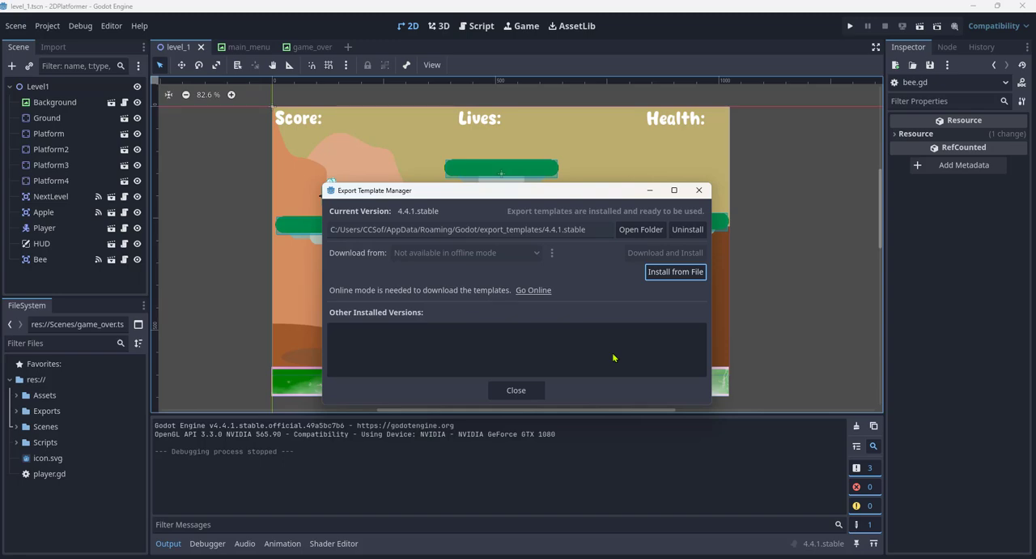
click(516, 390)
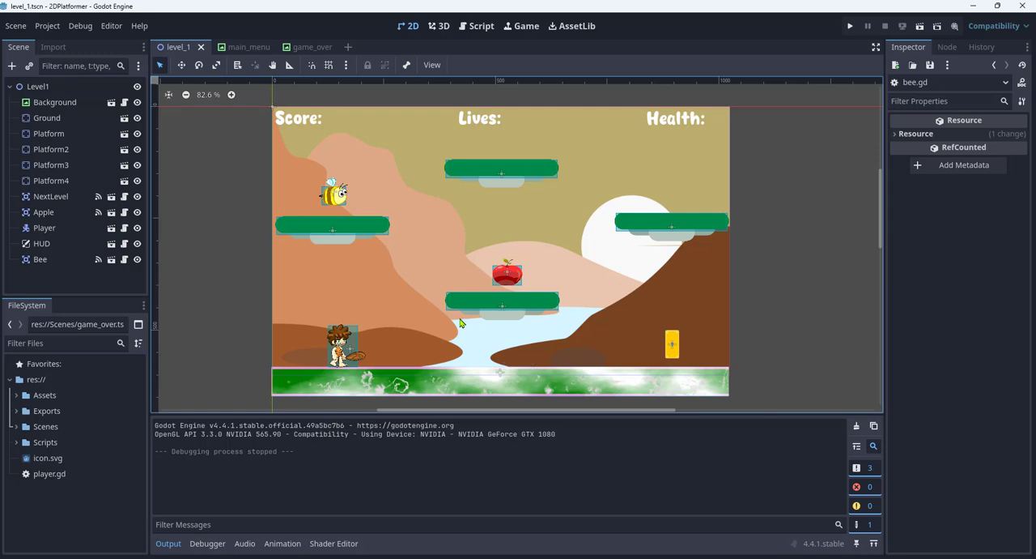
- Open the project's export settings and add a Windows Desktop preset
click(48, 27)
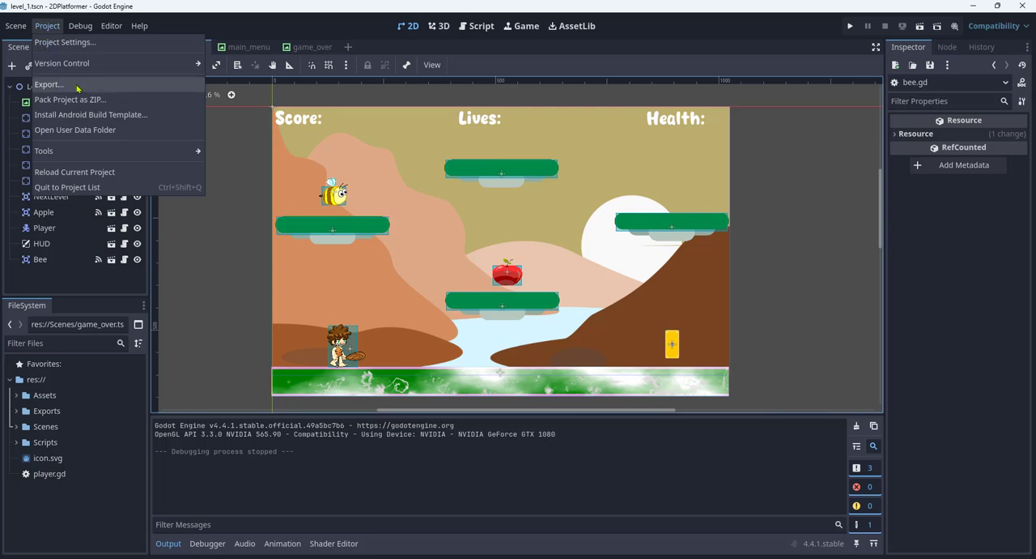
click(48, 84)
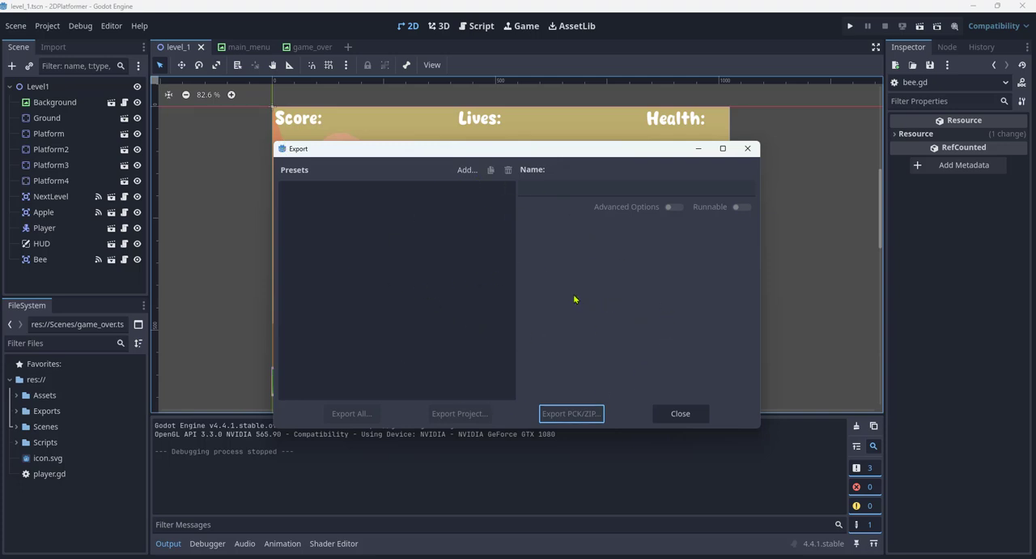
click(466, 171)
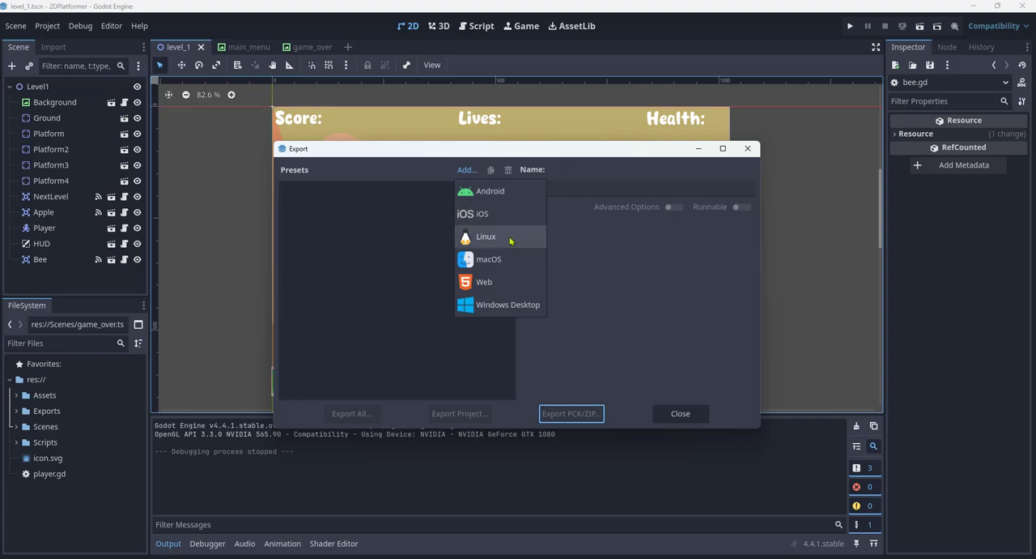
click(505, 307)
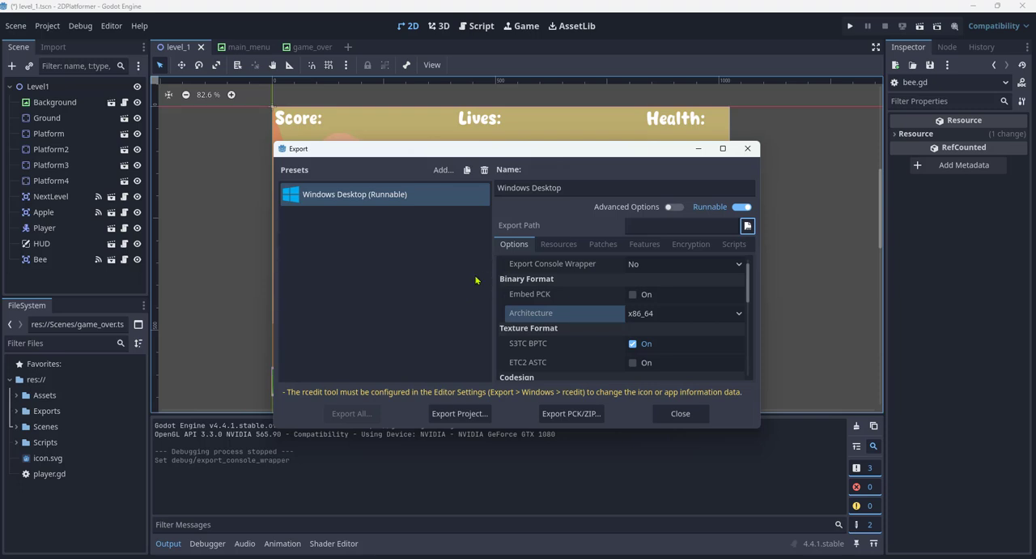
- Set the Windows Desktop preset's export path to a file named 2DPlatformer in the Exports/Desktop folder
click(748, 227)
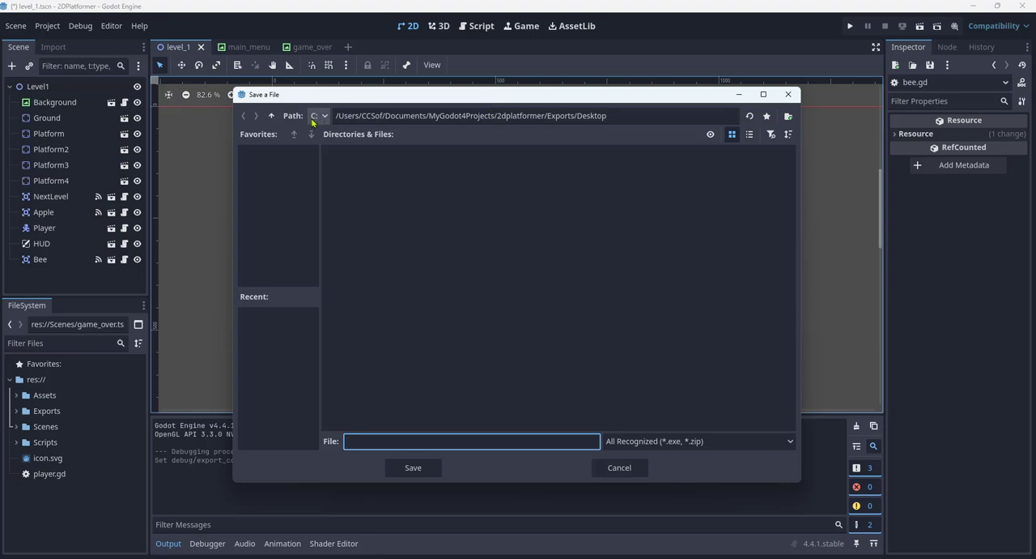
click(272, 117)
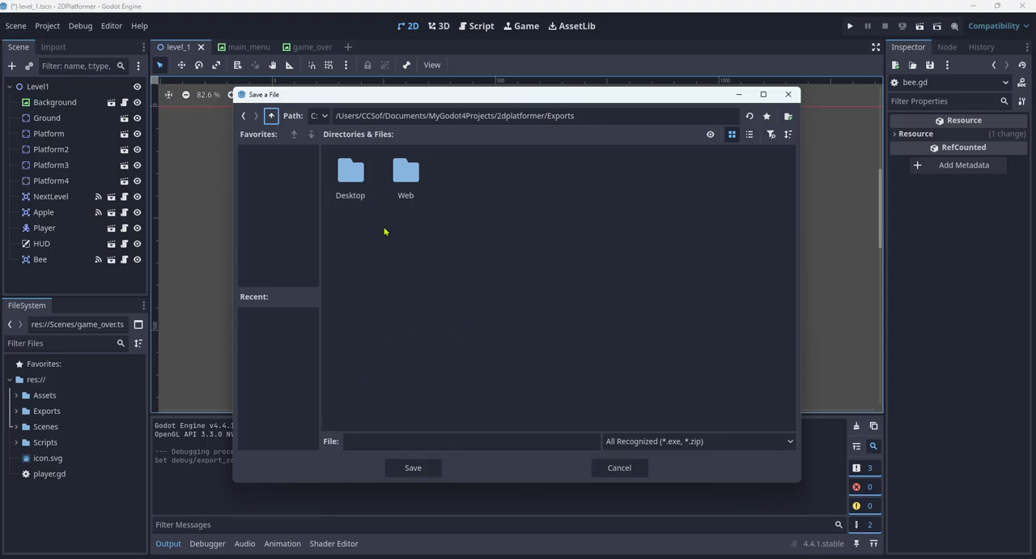
click(353, 187)
double_click(354, 187)
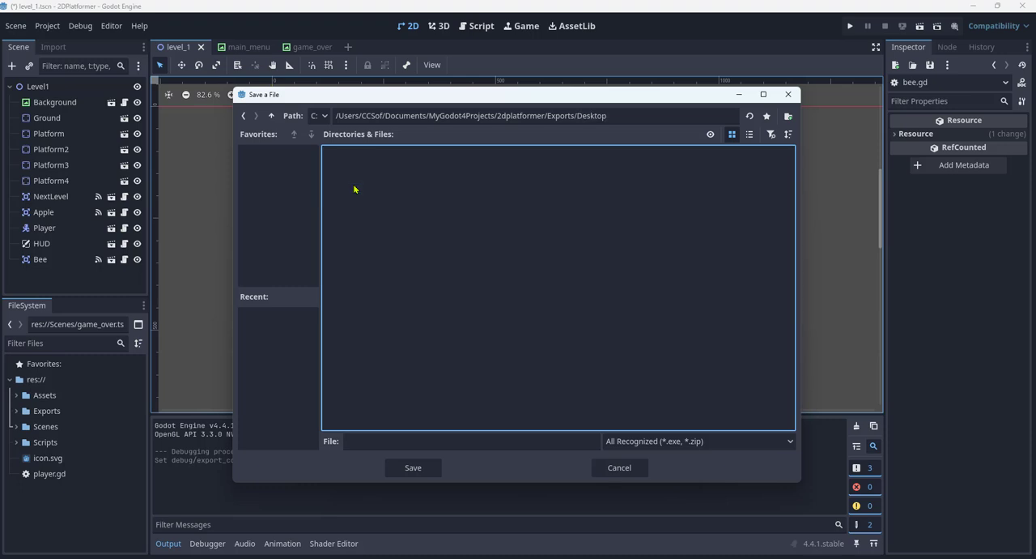
click(462, 441)
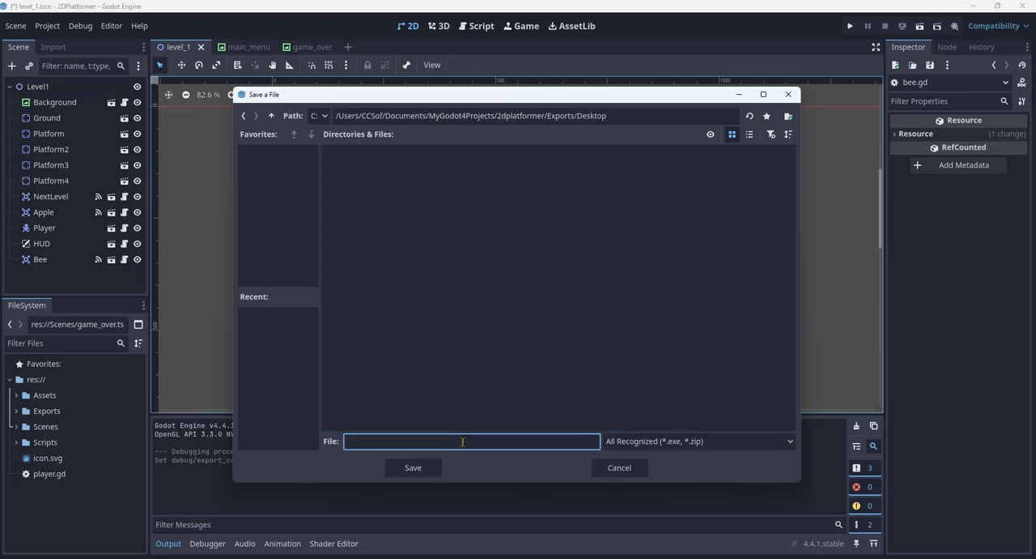
text(2DPlatformer)
click(414, 468)
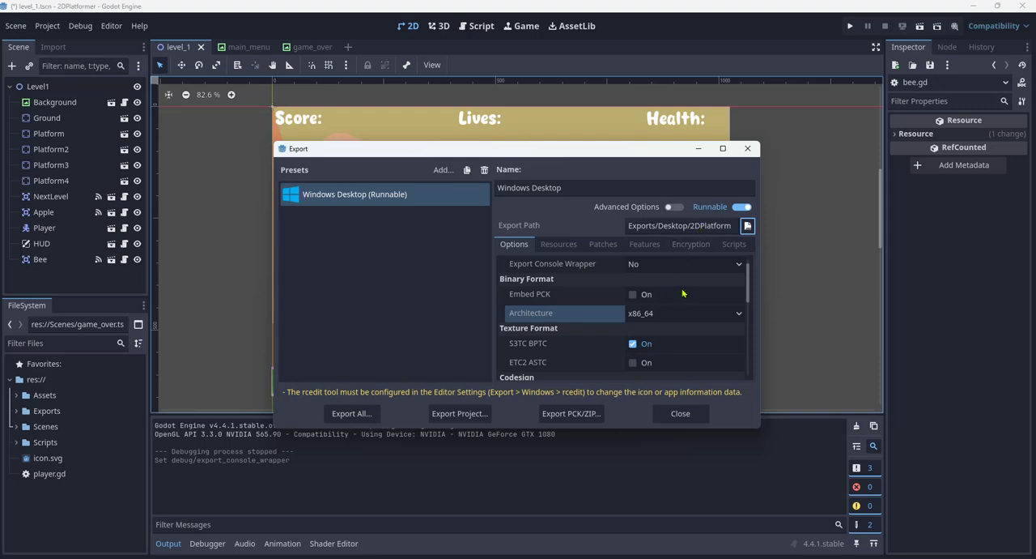
- Examine the preset's architecture choices and its binary format, texture format, codesign and application options
scroll(685, 293, up, 1)
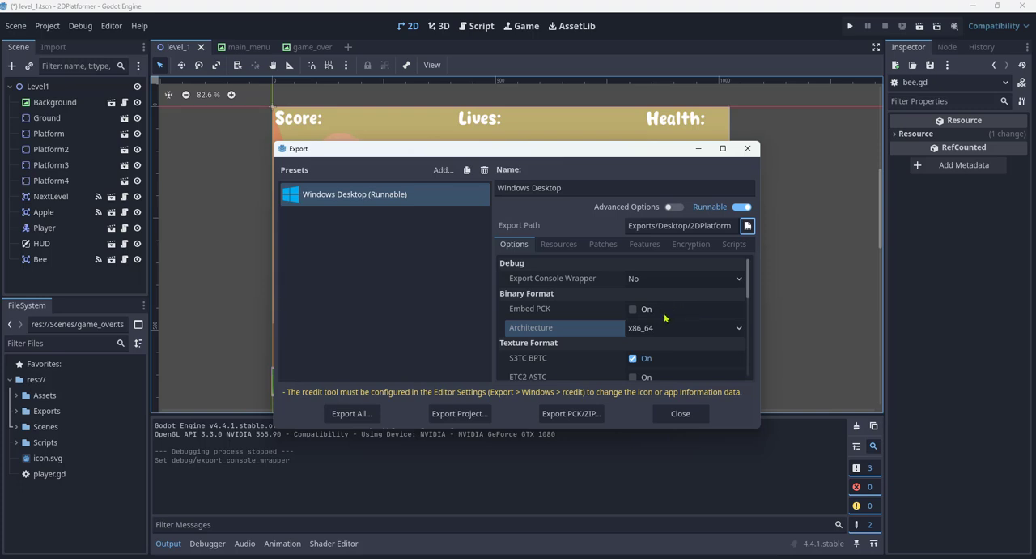
click(739, 328)
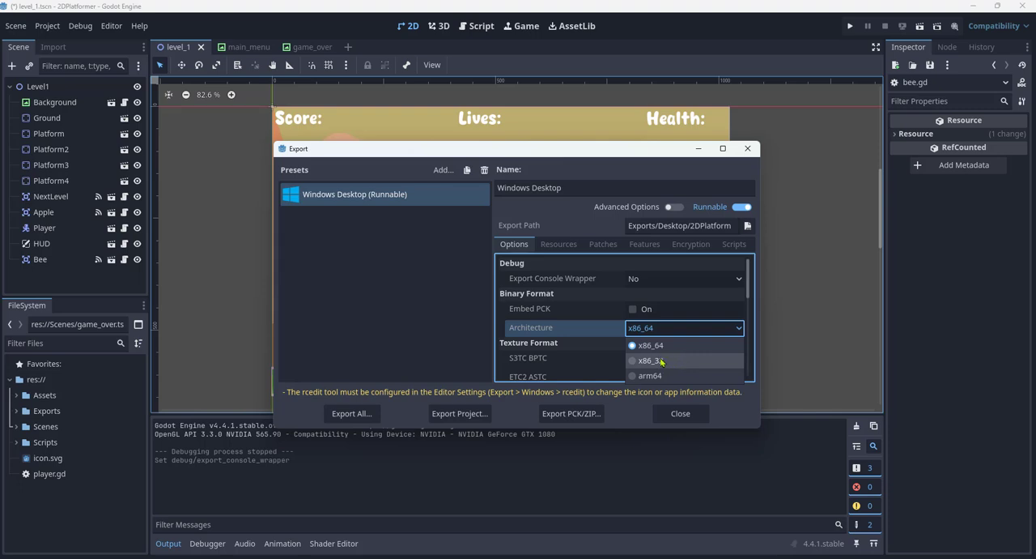
click(735, 326)
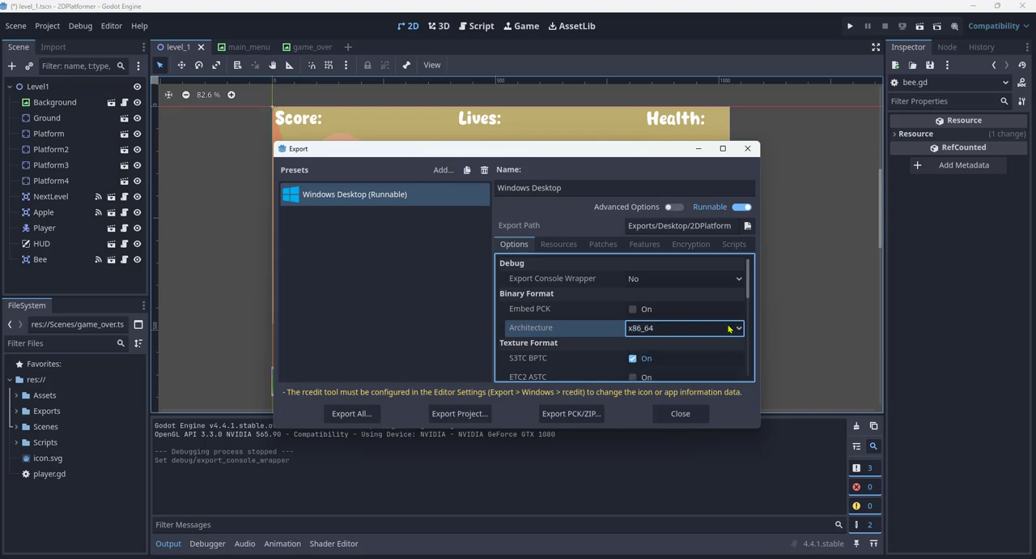
scroll(729, 328, down, 1)
scroll(708, 333, down, 1)
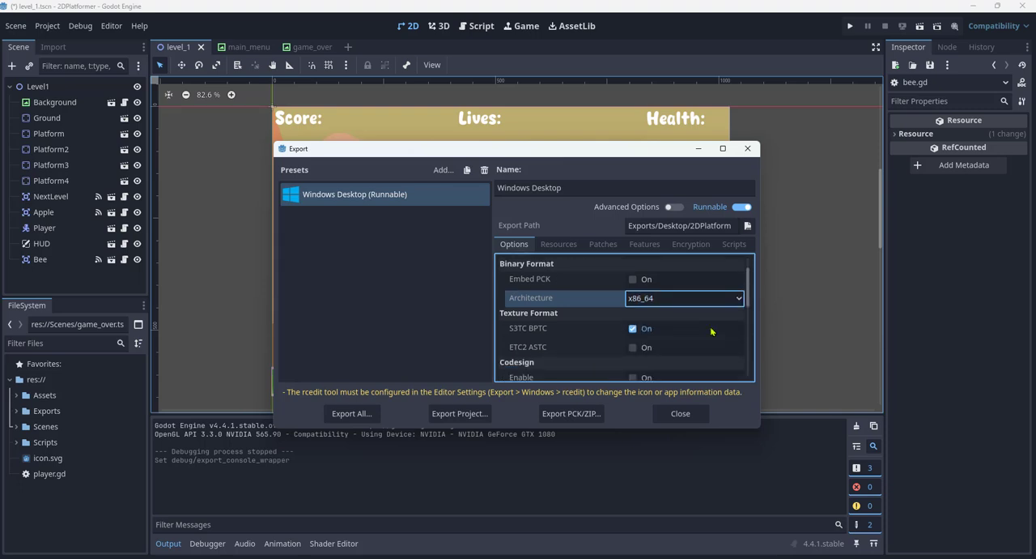
scroll(716, 330, down, 1)
scroll(716, 330, down, 1)
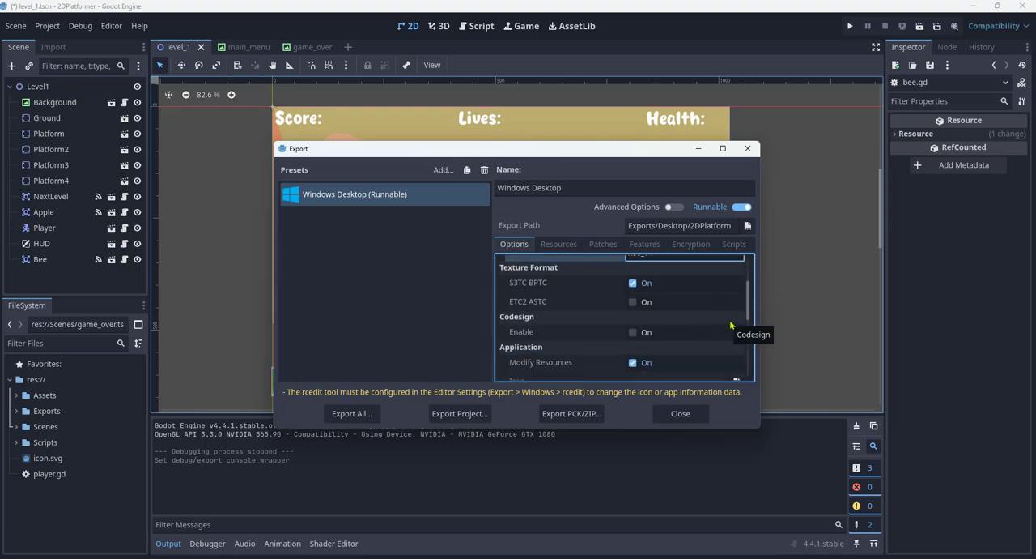
scroll(730, 325, down, 1)
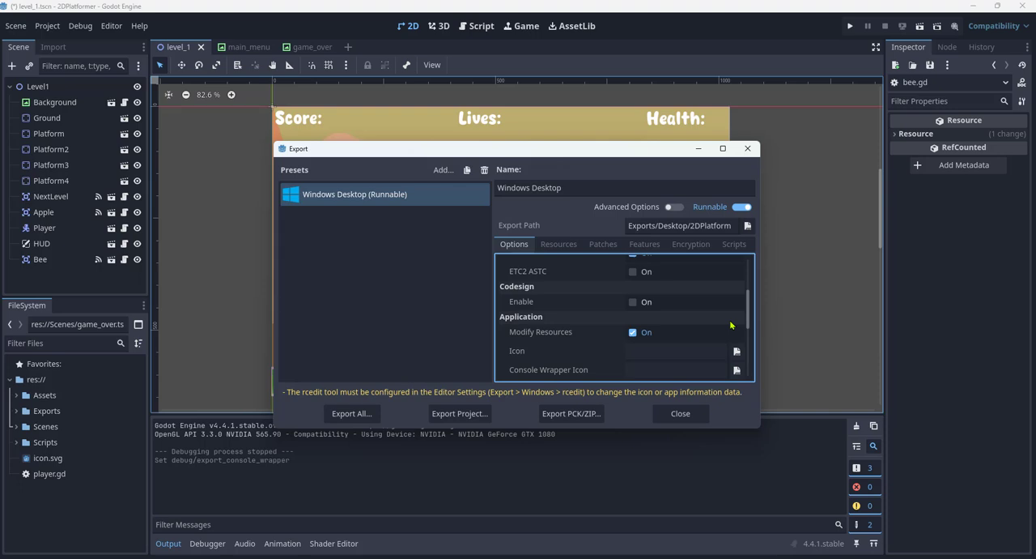
scroll(730, 325, down, 1)
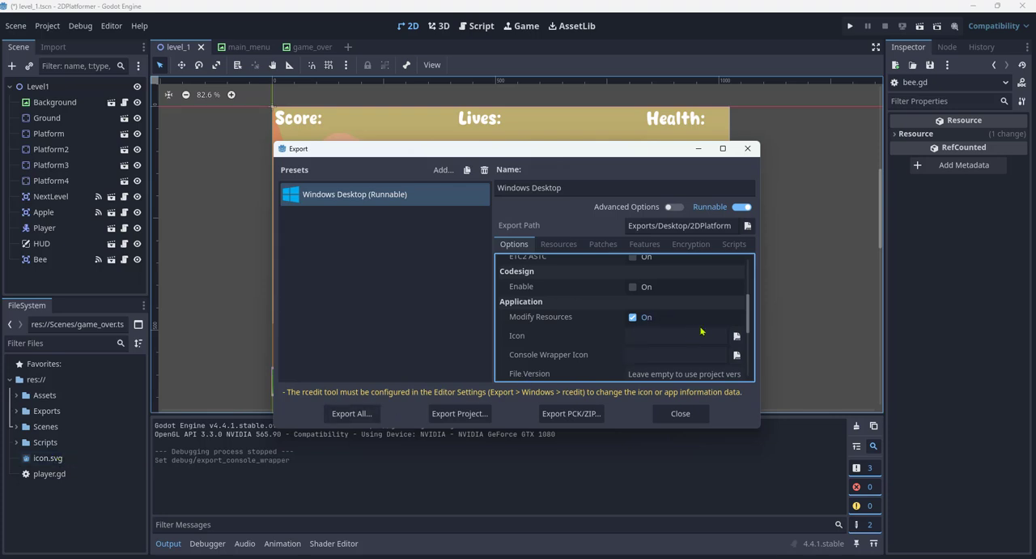
scroll(703, 330, down, 1)
scroll(705, 328, down, 1)
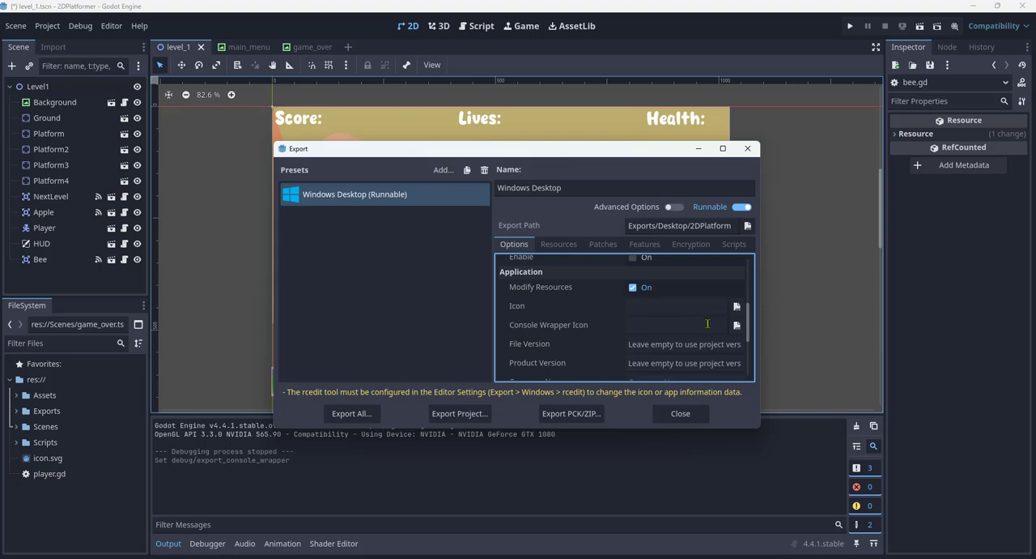
- Set the preset's company name to Cool Studios and its product name to 2DPlatformer
scroll(707, 324, down, 2)
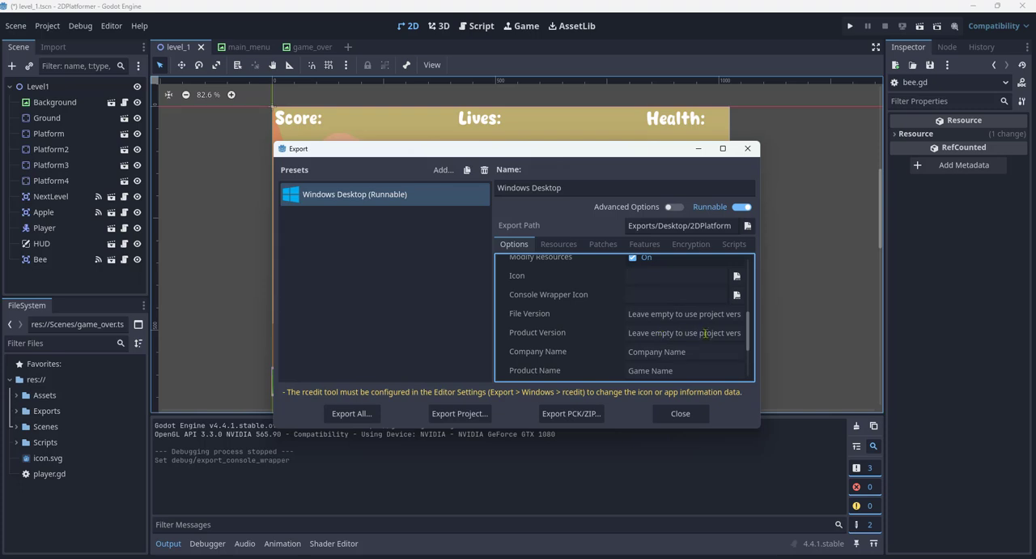
scroll(704, 333, down, 1)
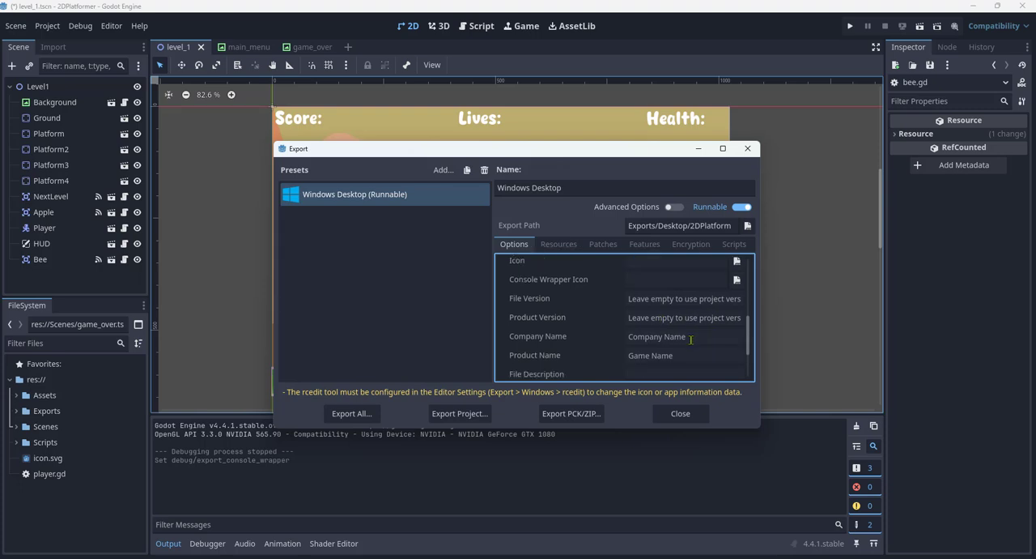
click(691, 339)
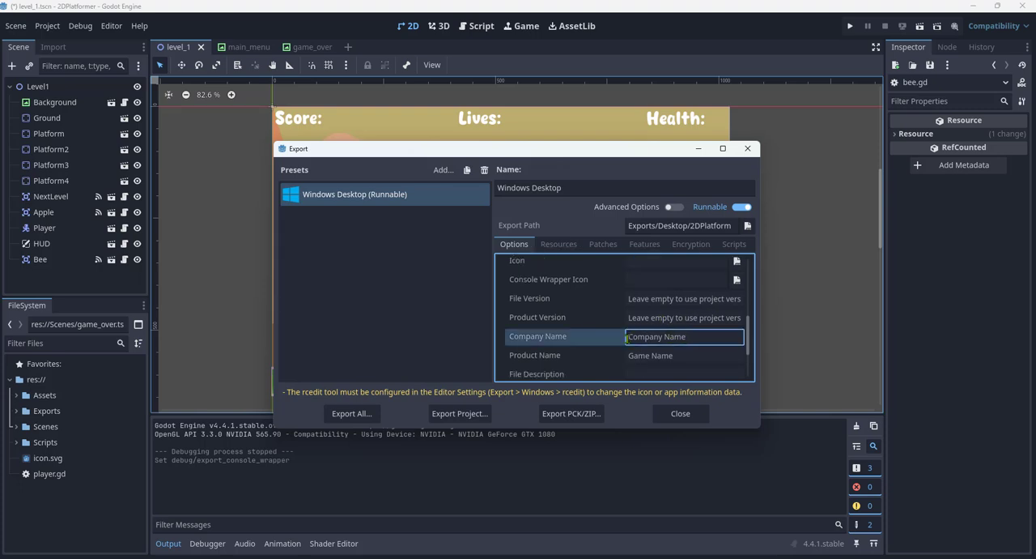
text(Cool)
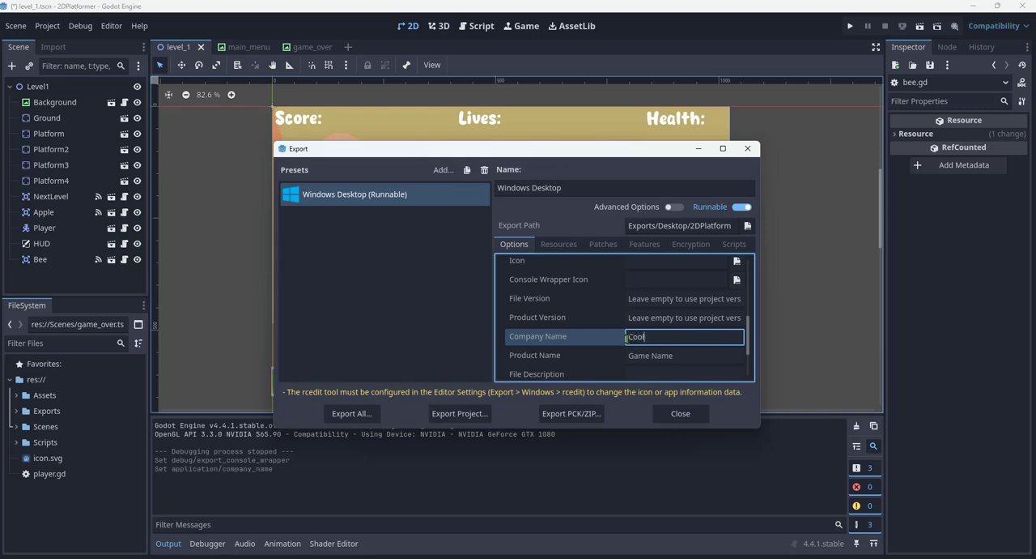
text( Studios)
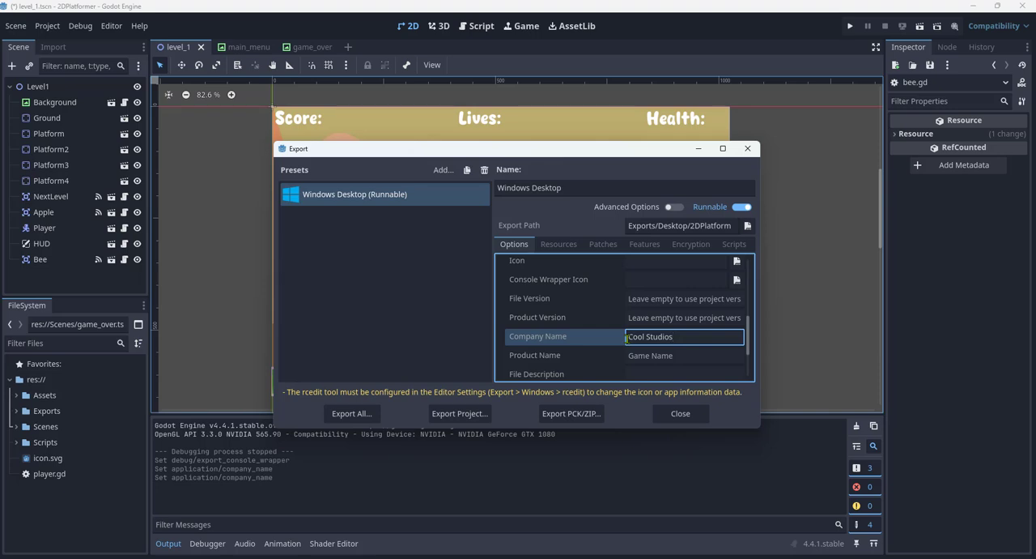
click(688, 357)
text(2D)
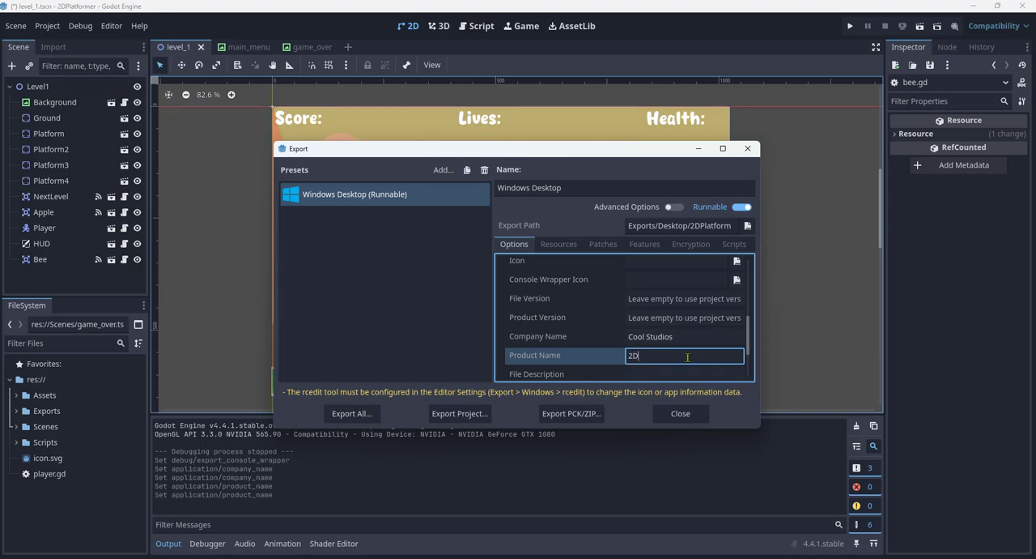
text(Platformer)
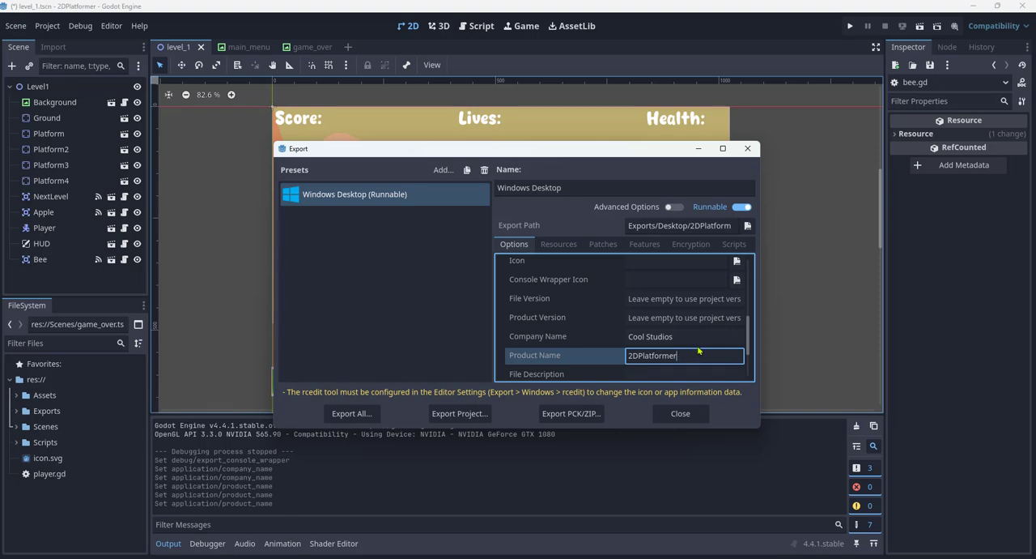
- Review the preset's remaining options, including the resource export modes, patches, features, encryption and script export settings
scroll(688, 356, down, 2)
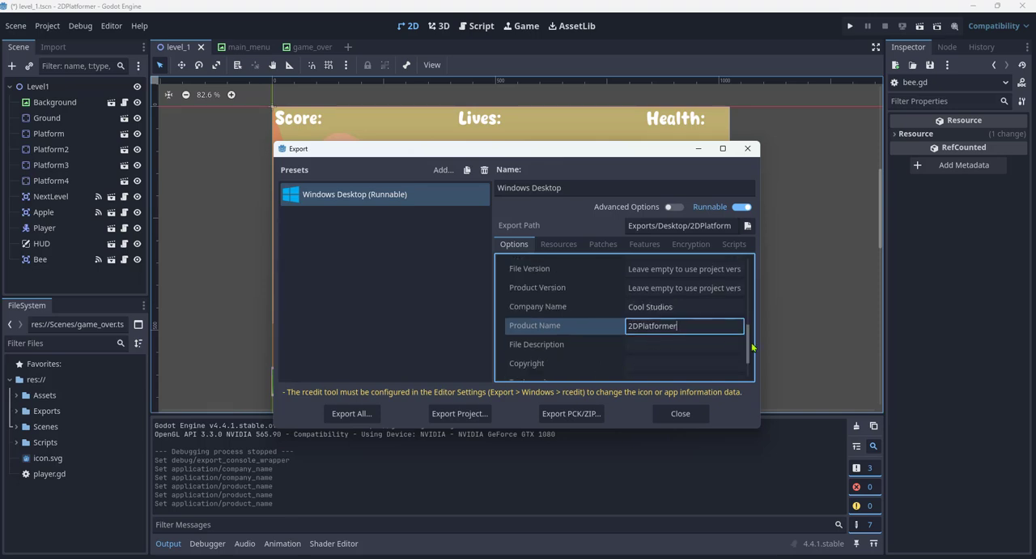
scroll(751, 357, down, 2)
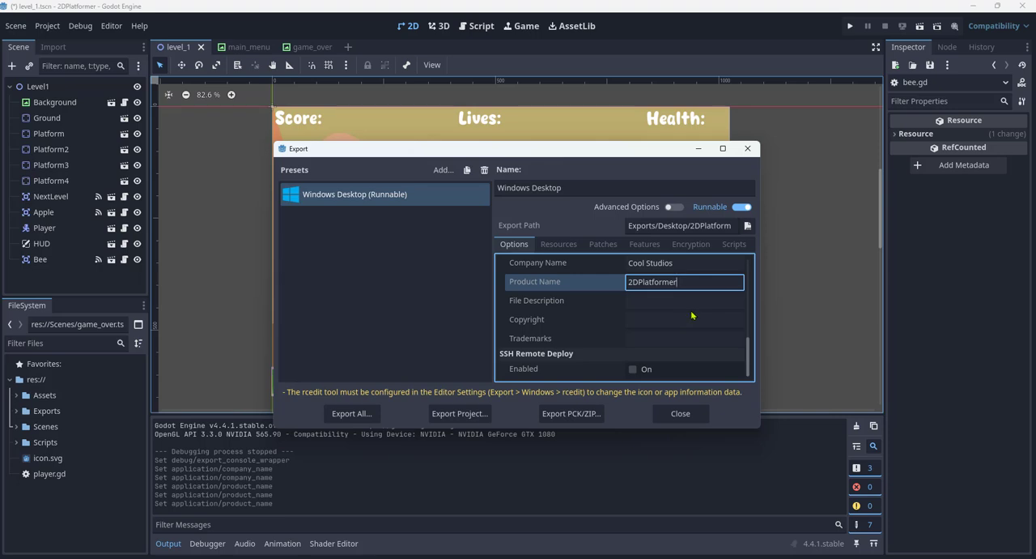
click(559, 244)
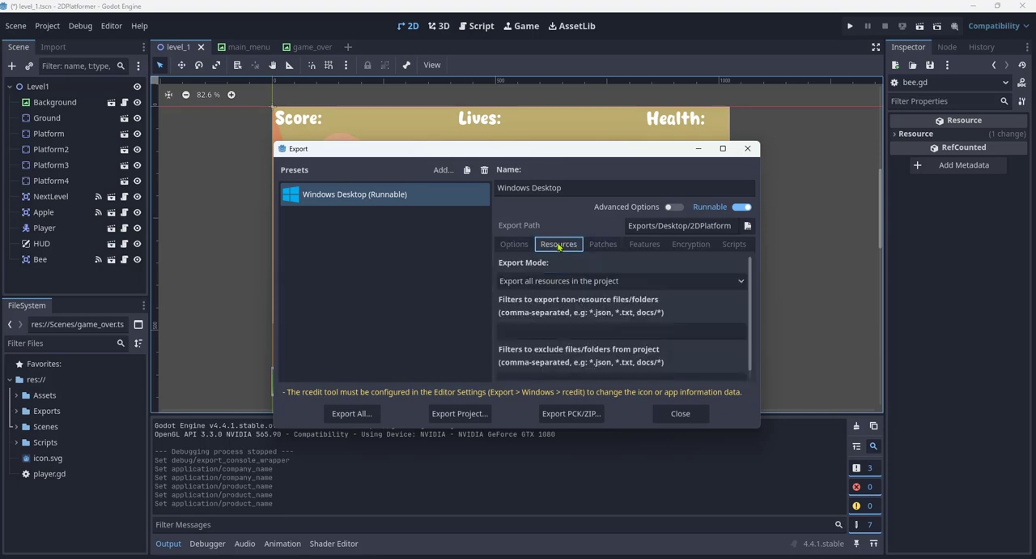
click(739, 282)
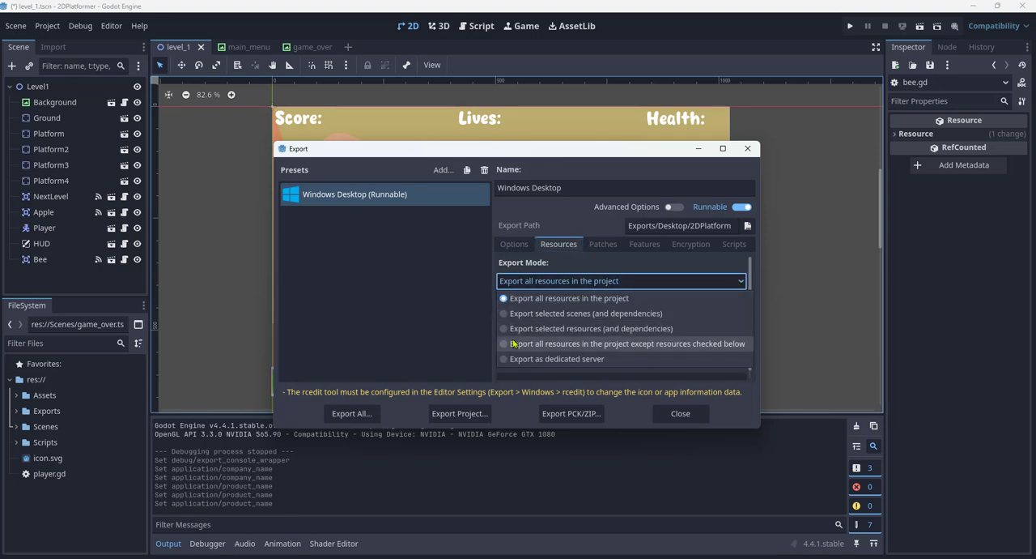
click(740, 283)
scroll(723, 313, down, 1)
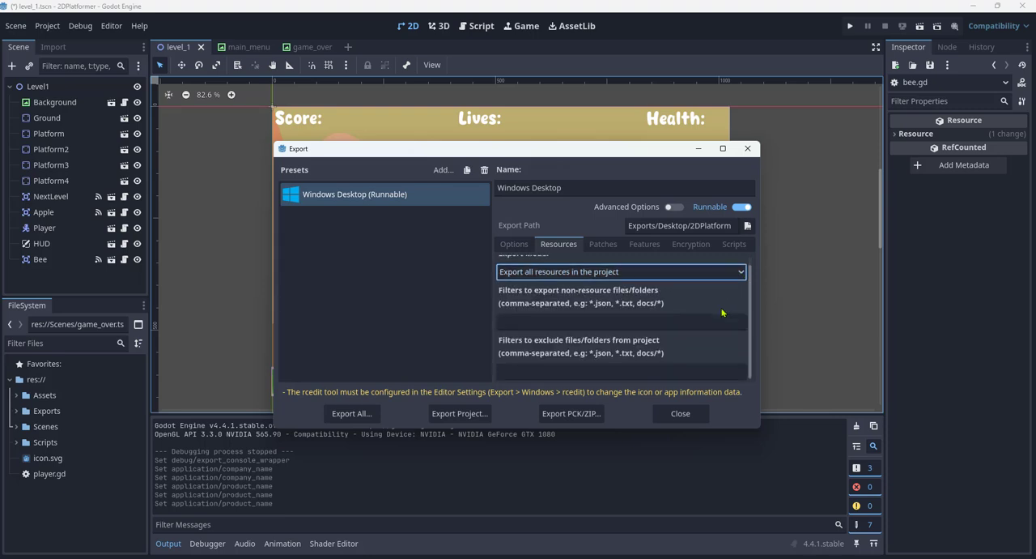
scroll(723, 312, up, 1)
click(603, 244)
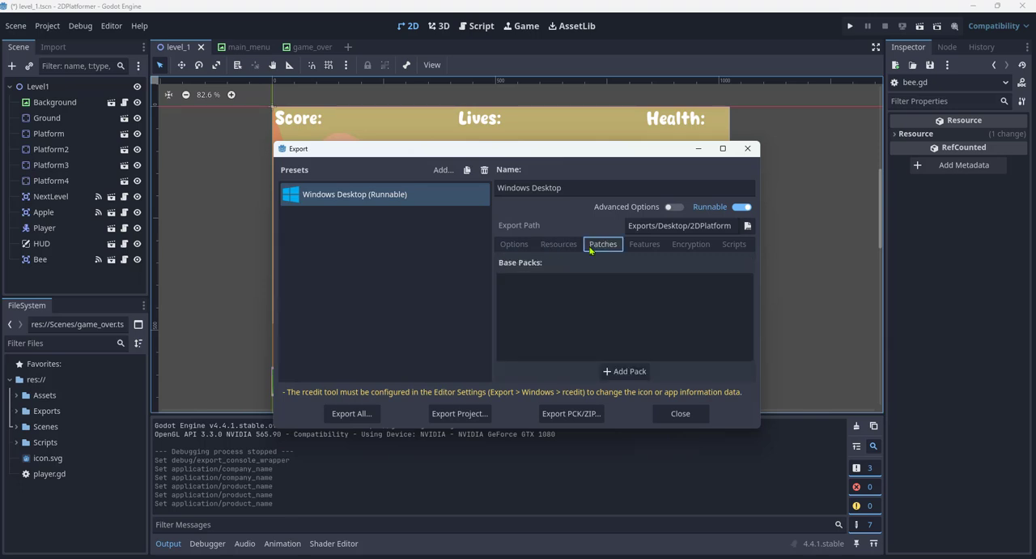
click(651, 246)
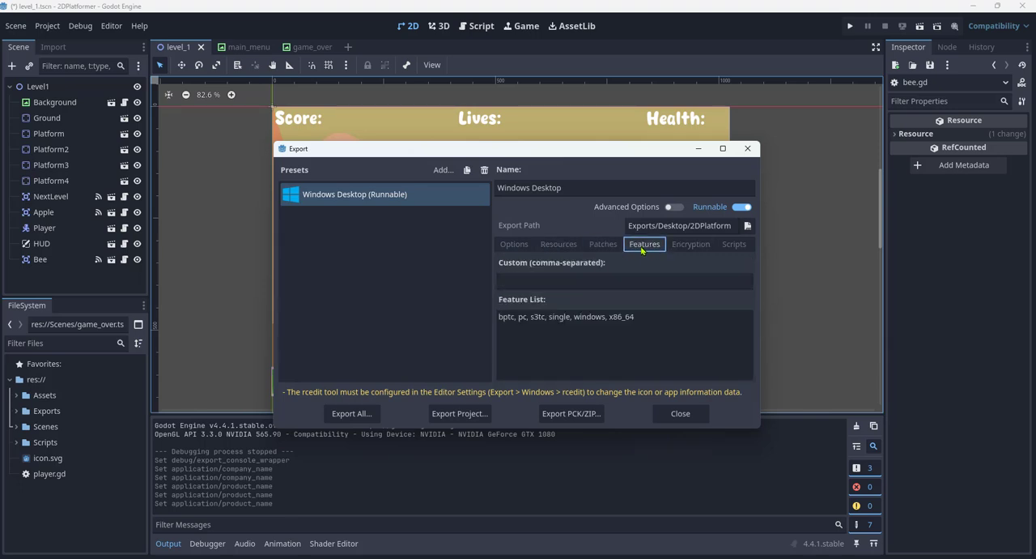
click(698, 247)
scroll(702, 317, down, 3)
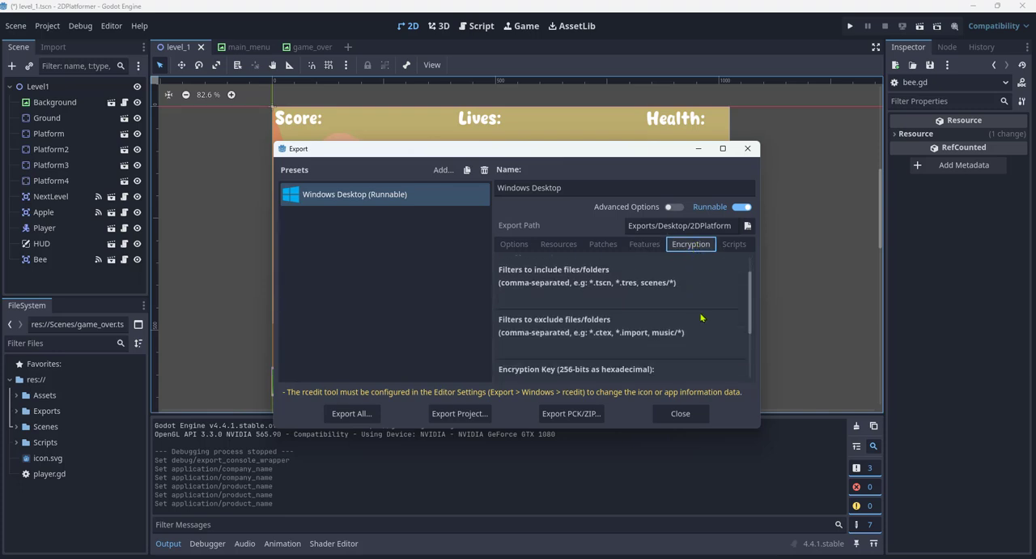
scroll(703, 317, up, 3)
click(736, 247)
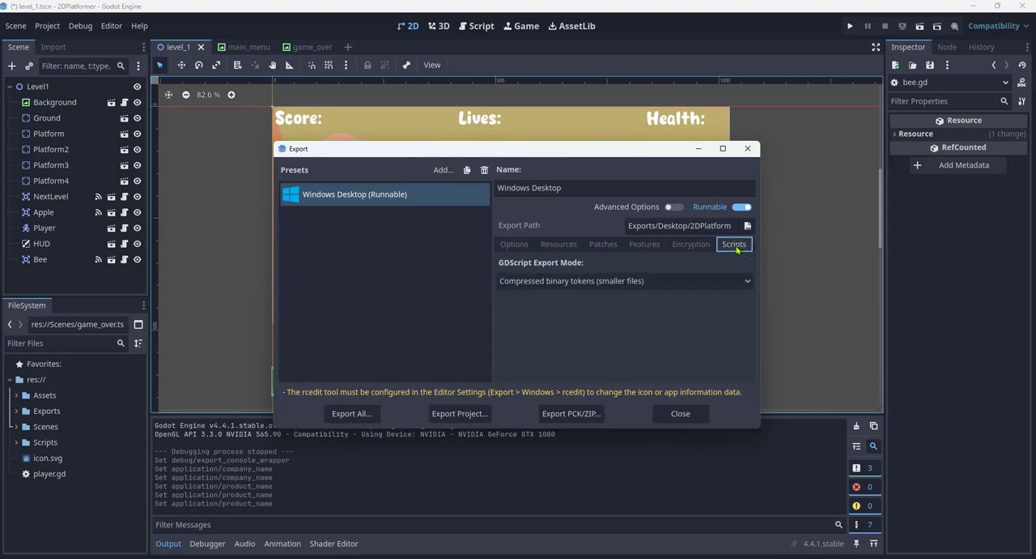
click(512, 246)
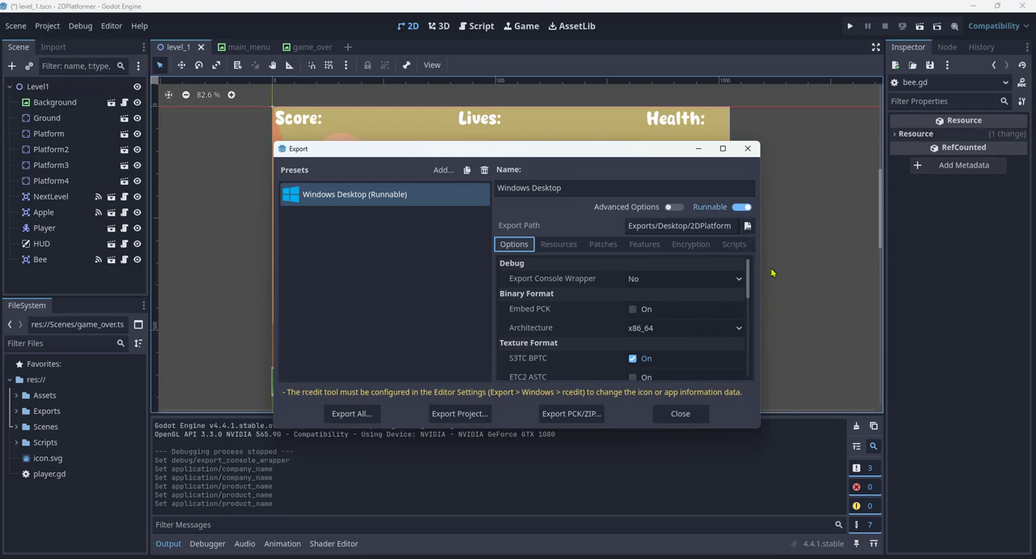
- Turn off Modify Resources in the Windows Desktop preset's application options
scroll(703, 308, down, 1)
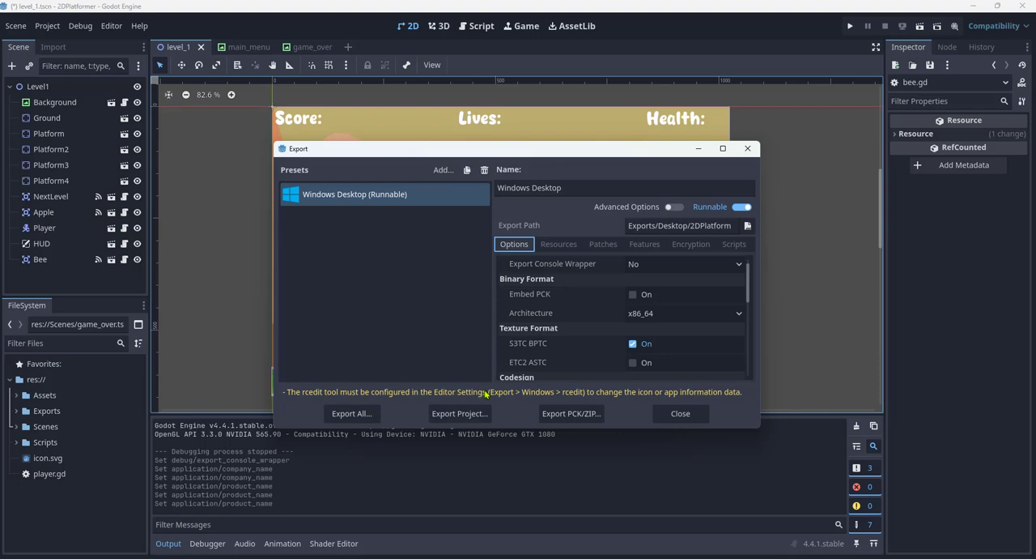
scroll(743, 310, down, 3)
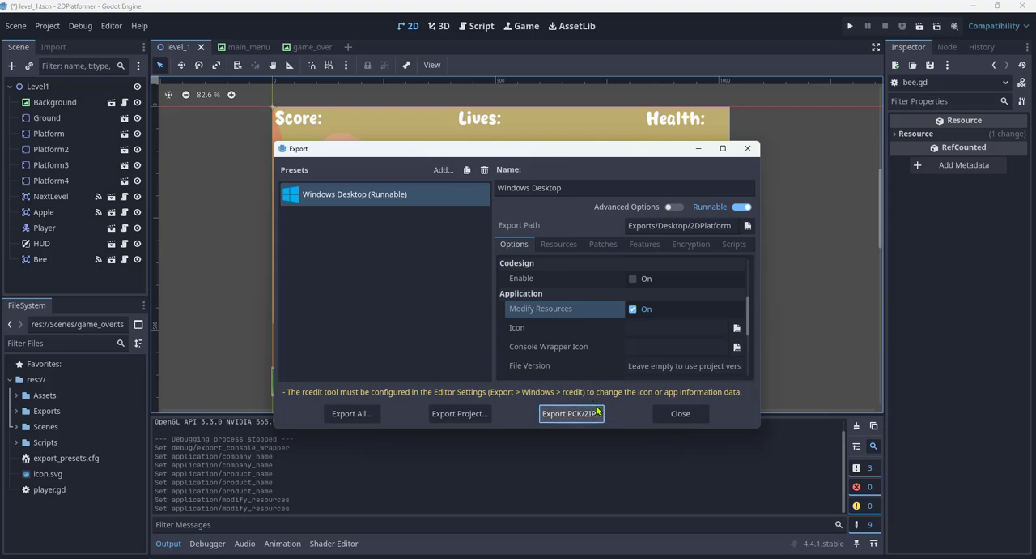
click(49, 462)
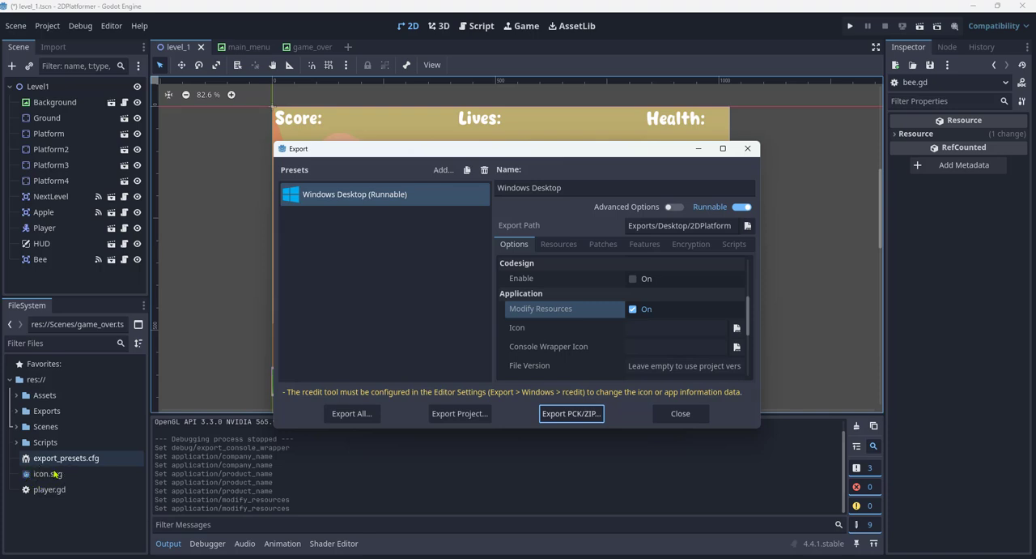
click(633, 309)
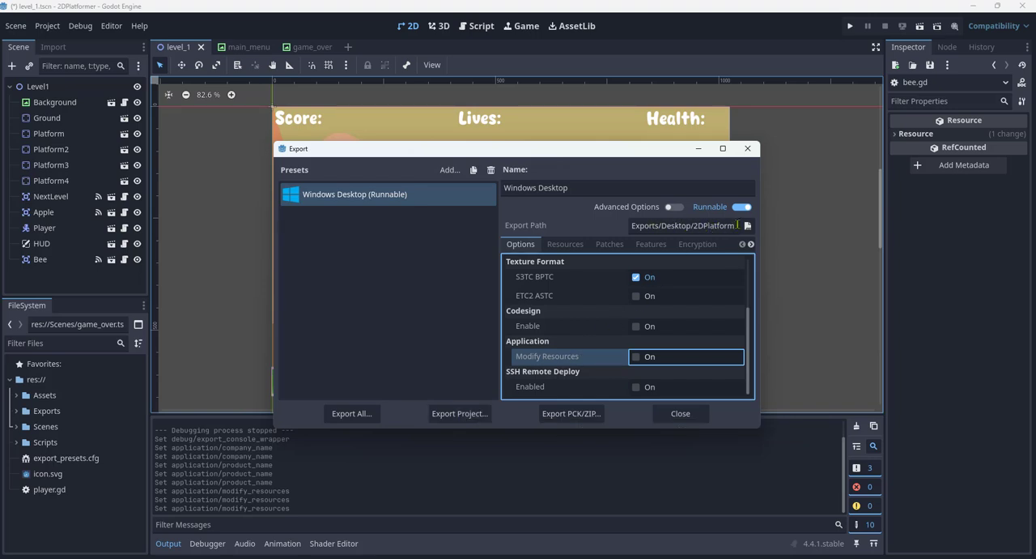
- Export the Windows Desktop build as 2DPlatformer.exe into the Exports/Desktop folder with Export With Debug turned off
click(460, 414)
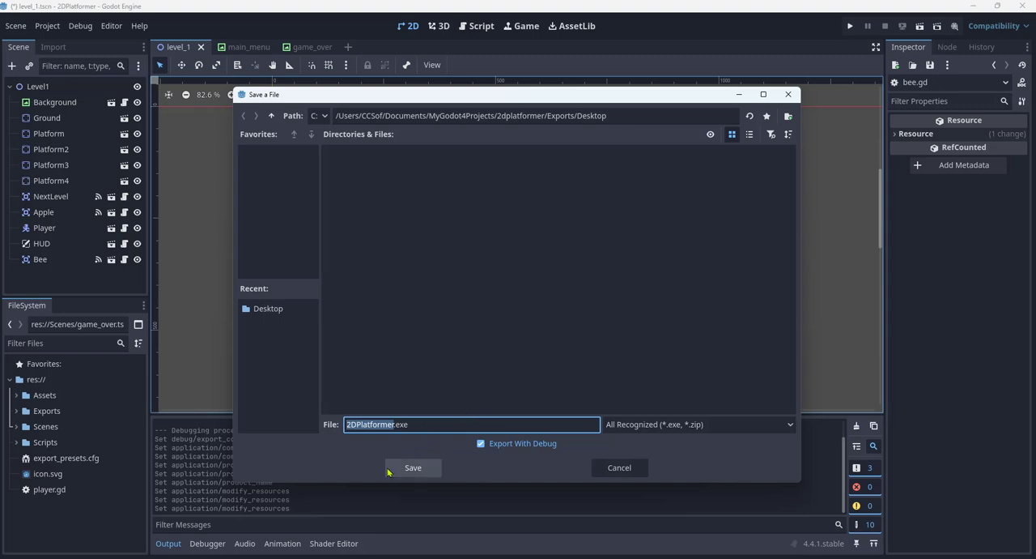
click(481, 444)
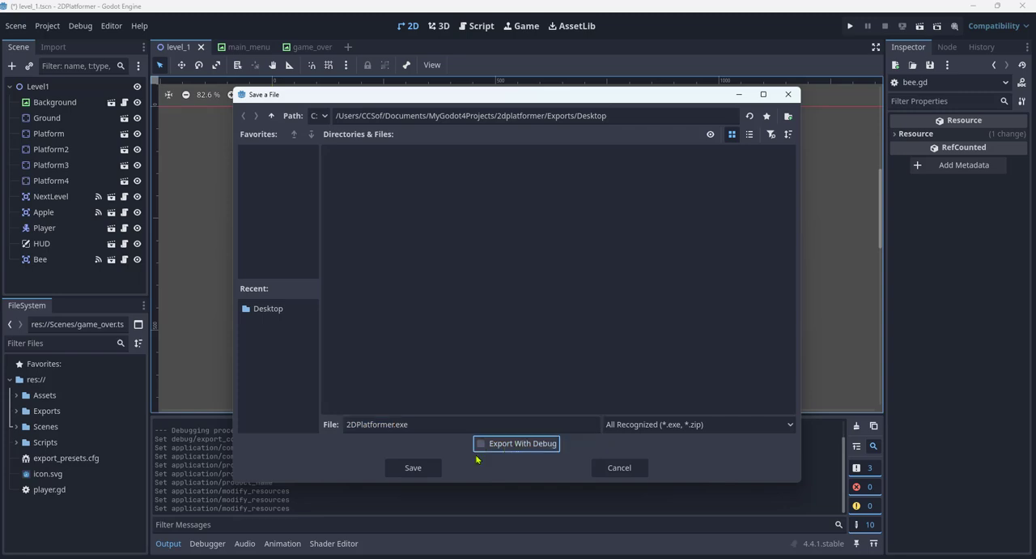
click(413, 468)
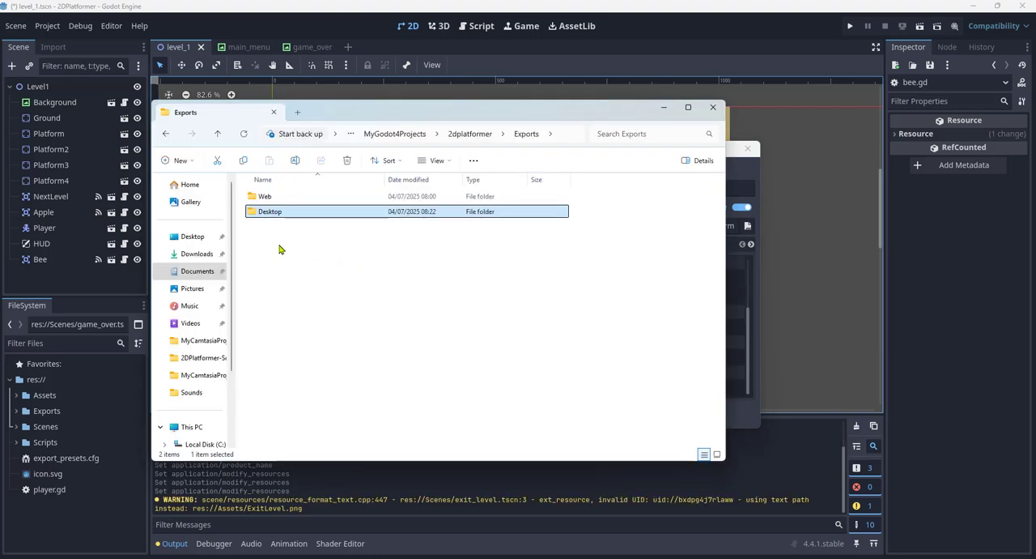
- Run the exported 2DPlatformer application from the Exports/Desktop folder in File Explorer and move its game window fully into view
double_click(305, 212)
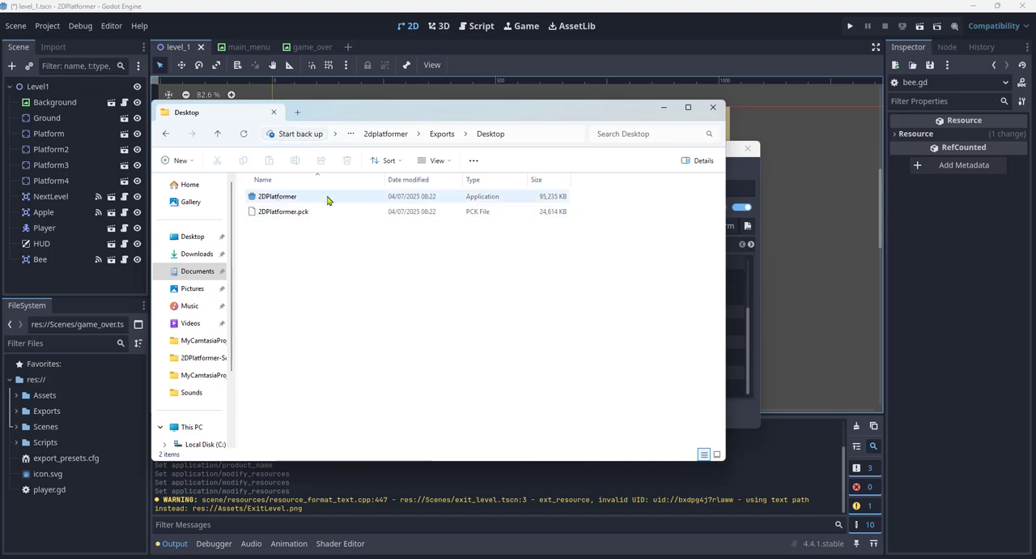
double_click(297, 201)
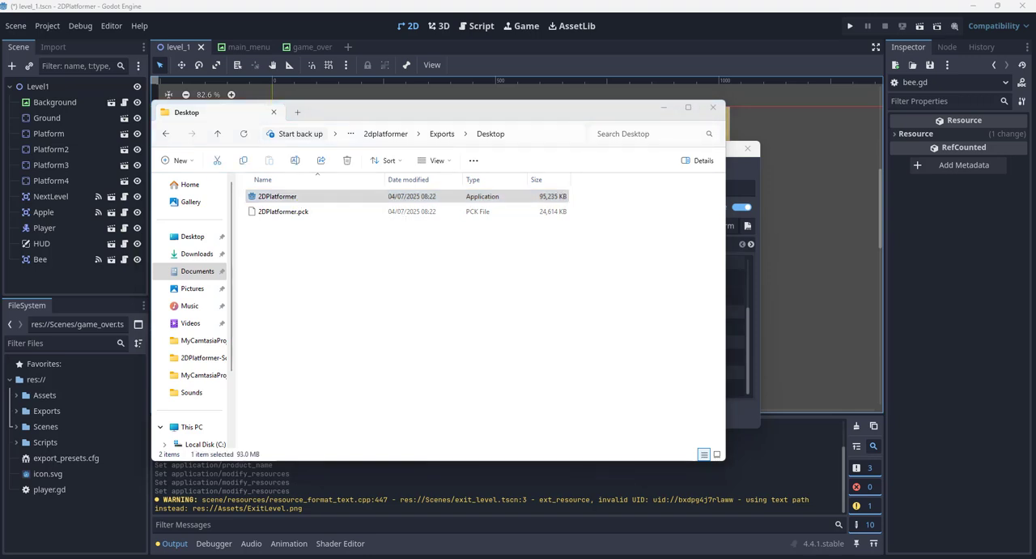
drag(0, 92, 472, 117)
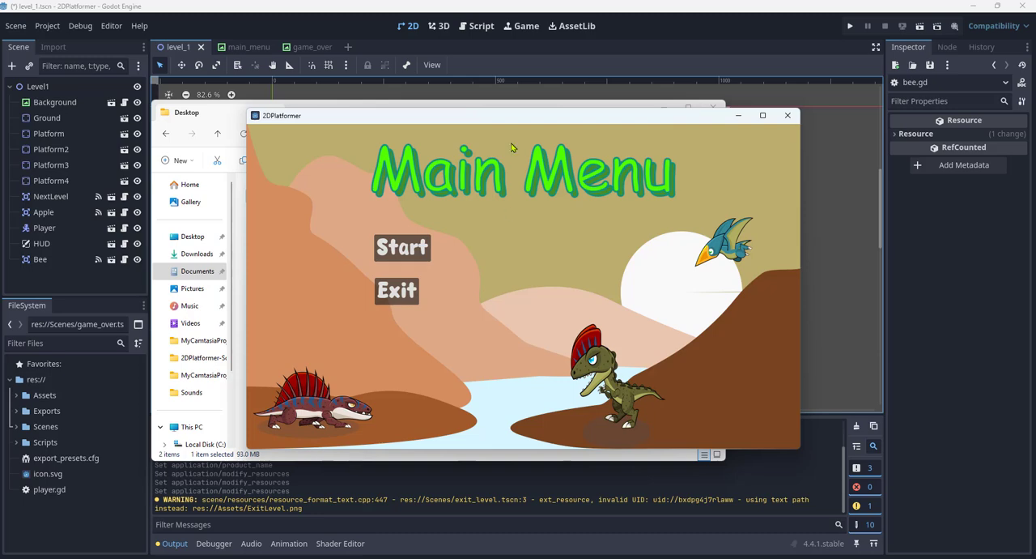
drag(515, 119, 507, 221)
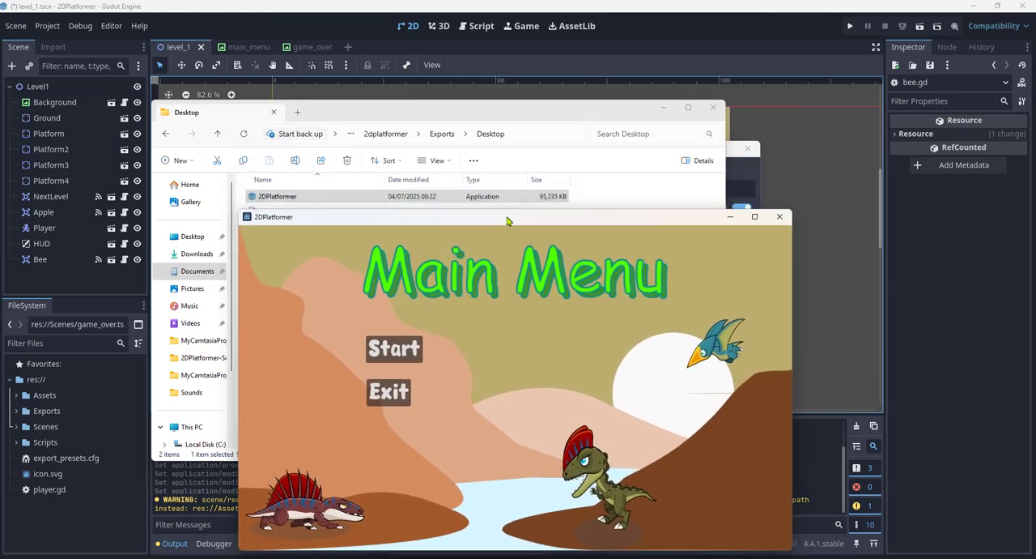
- Play-test the exported game by collecting the apple, touching the bee and reaching the yellow door, and exit from the main menu
click(400, 353)
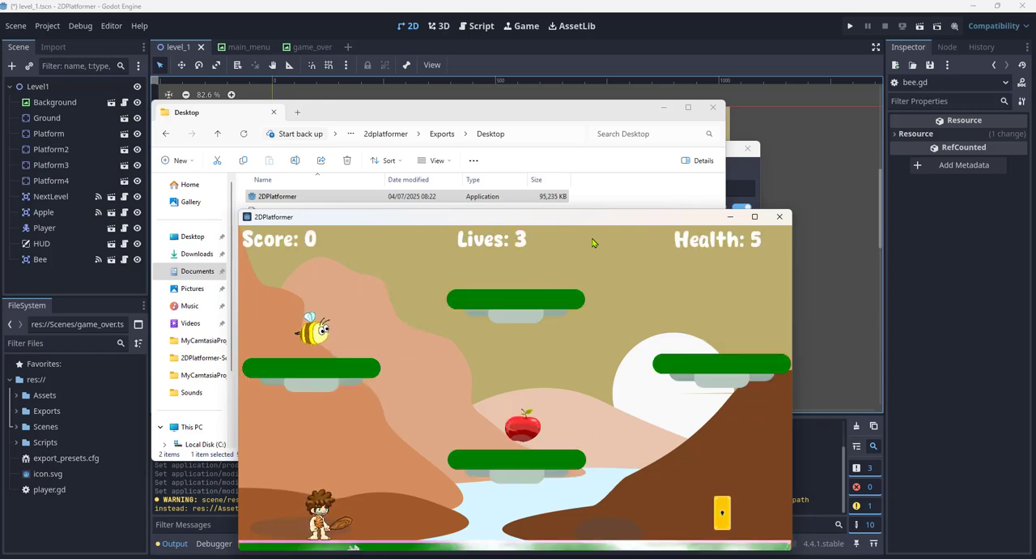
key(Right)
key(space)
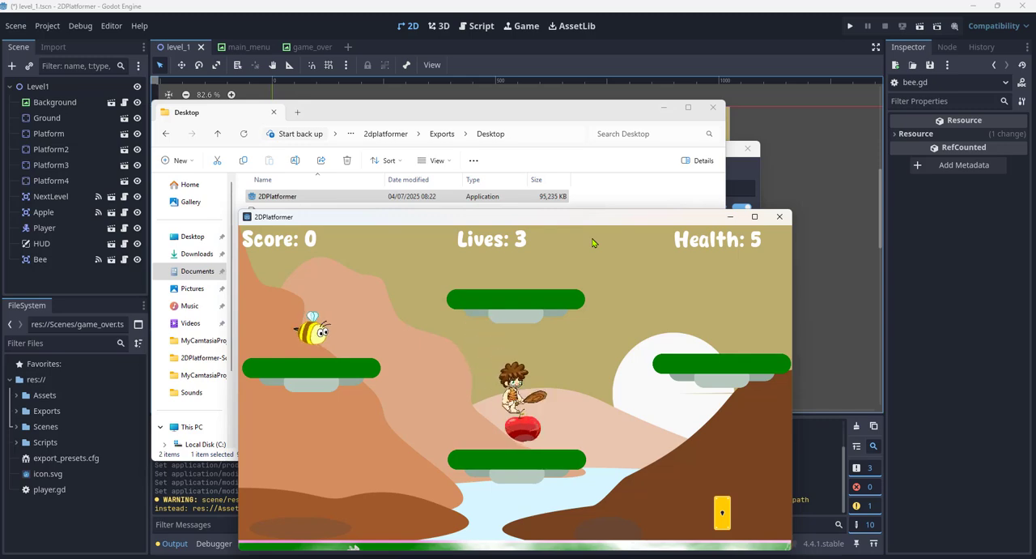
key(Left)
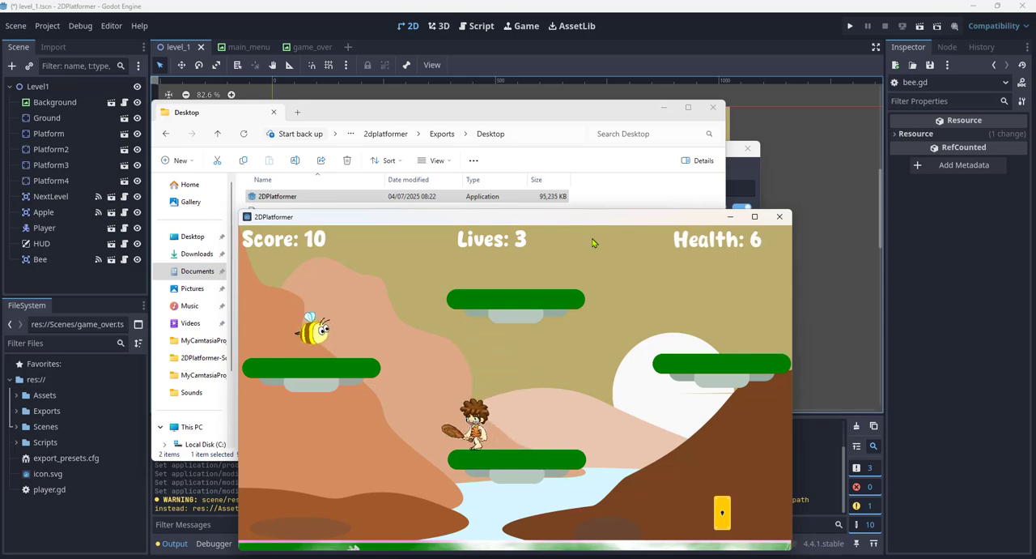
key(Left)
key(space)
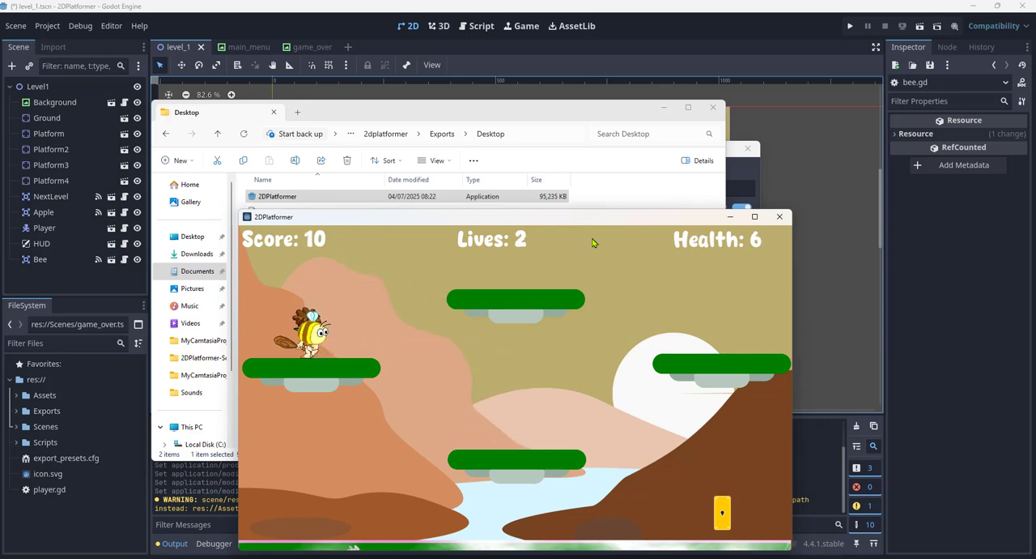
key(Right)
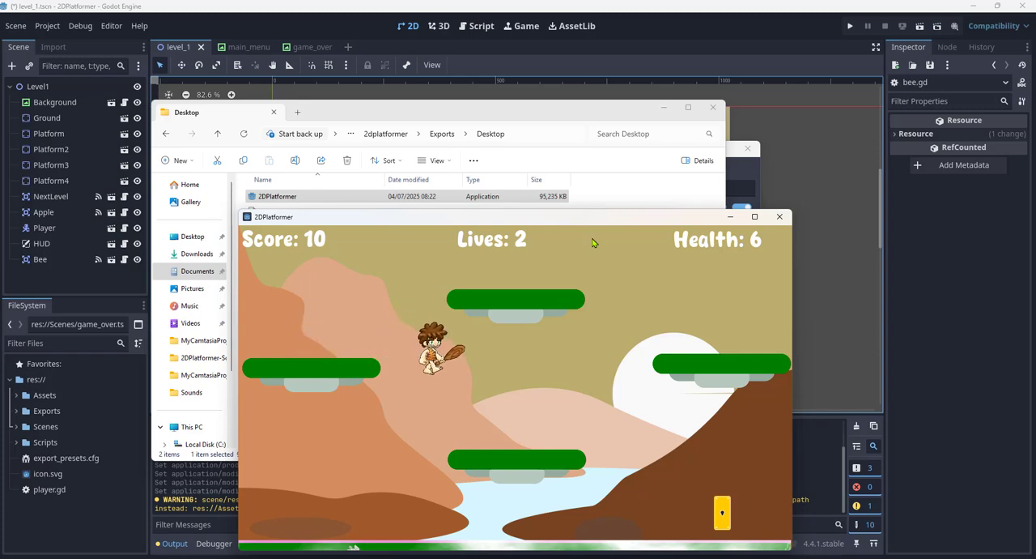
key(Right)
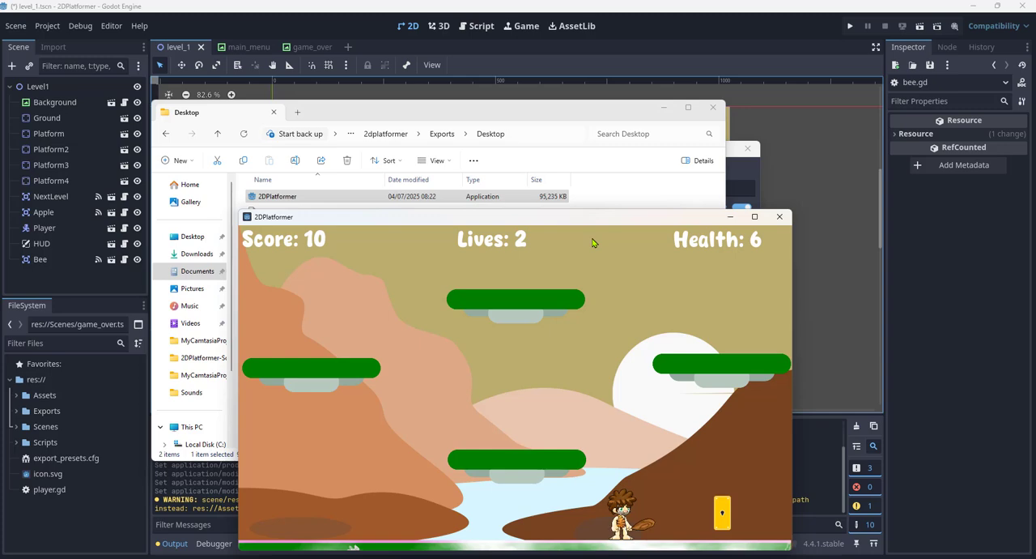
key(Right)
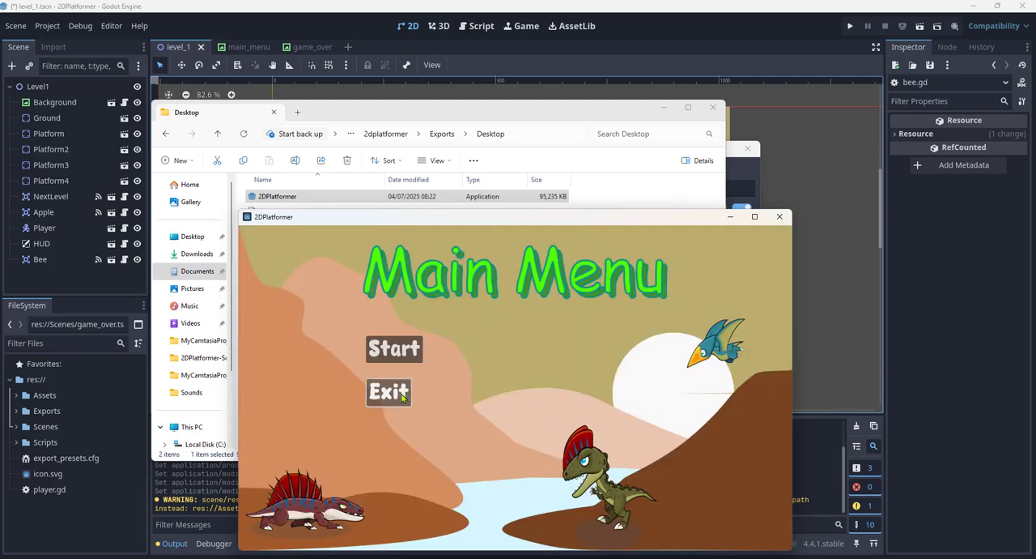
click(402, 396)
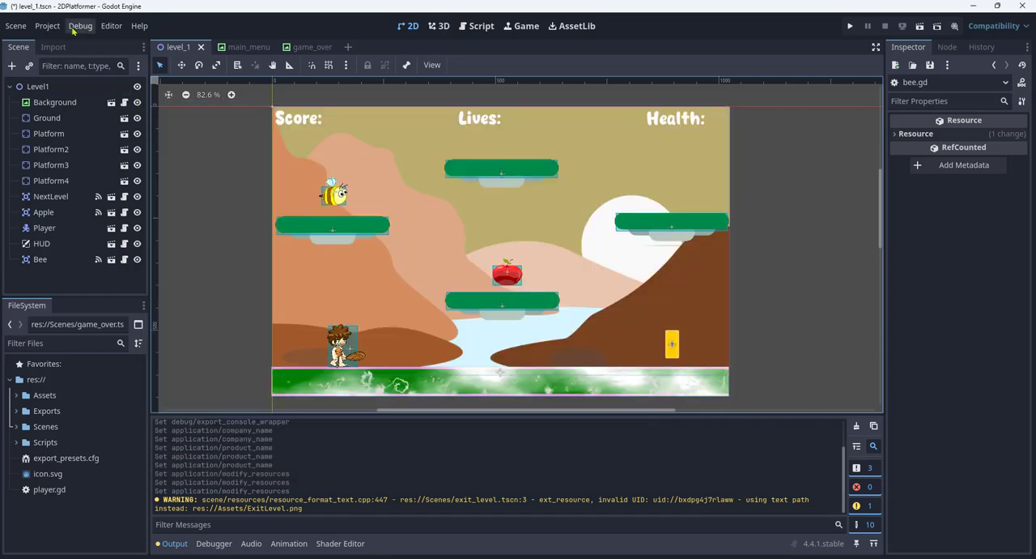
- Reopen the project's export settings and add a Web preset
click(48, 26)
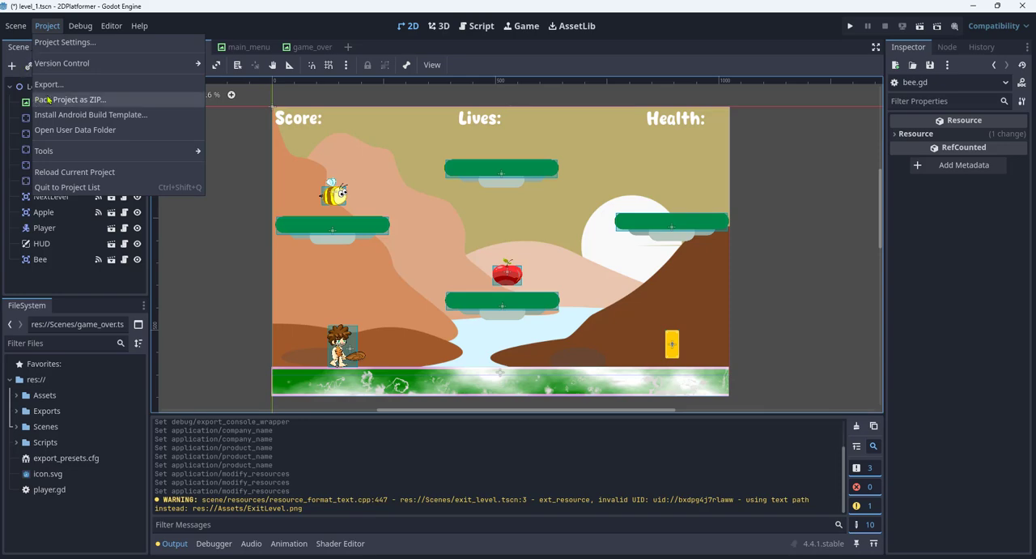
click(84, 88)
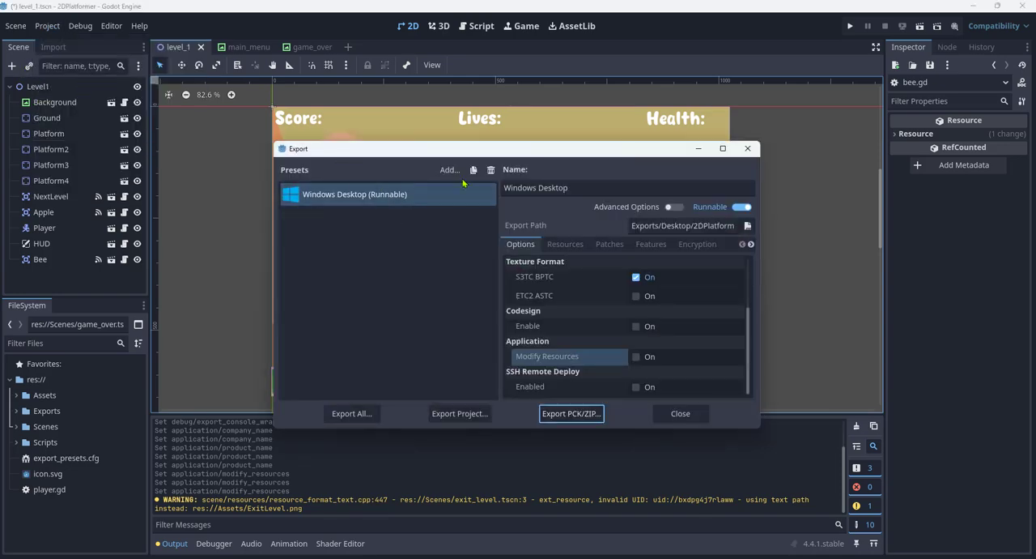
click(450, 170)
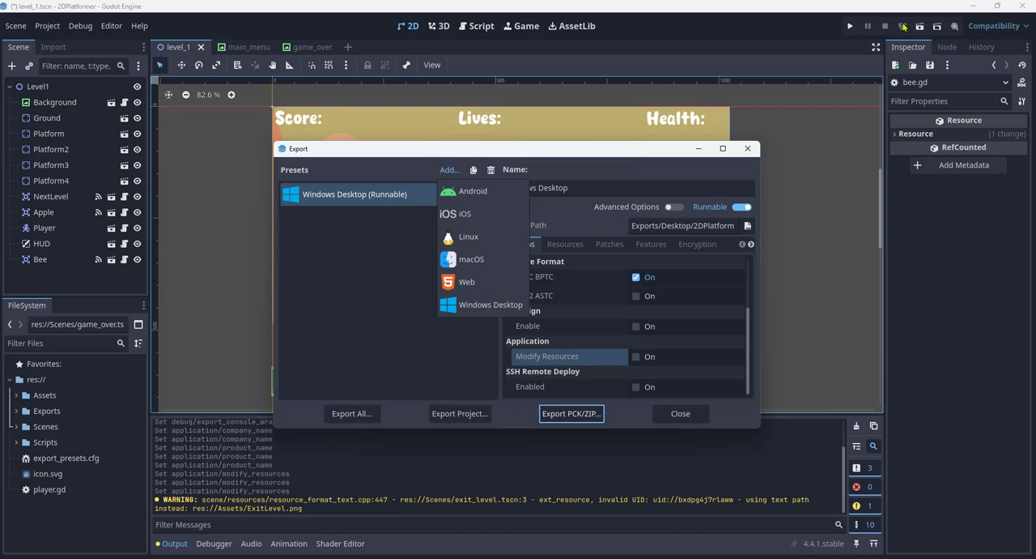
click(479, 282)
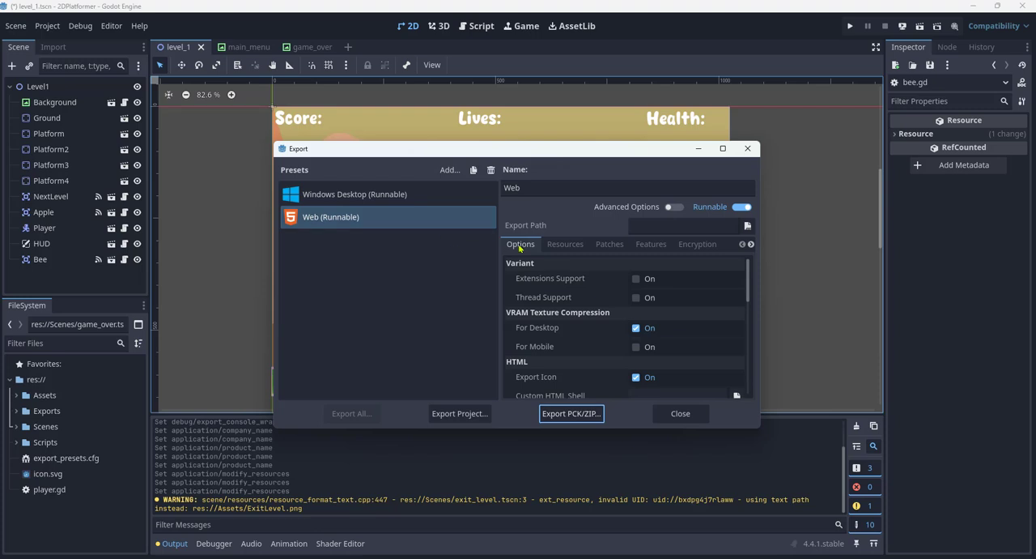
- Set the Web preset's export path to index.html in the Exports/Web folder
click(748, 227)
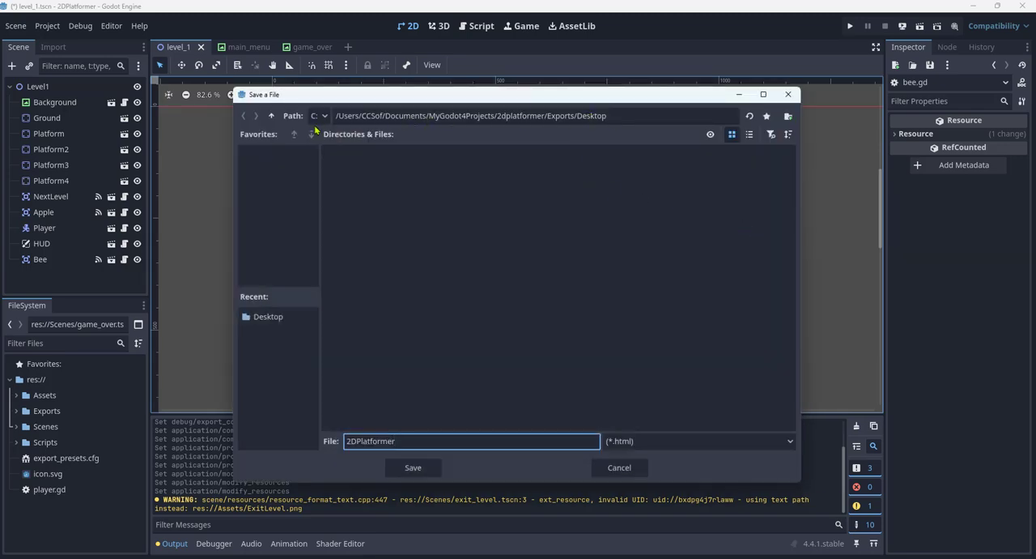
click(273, 116)
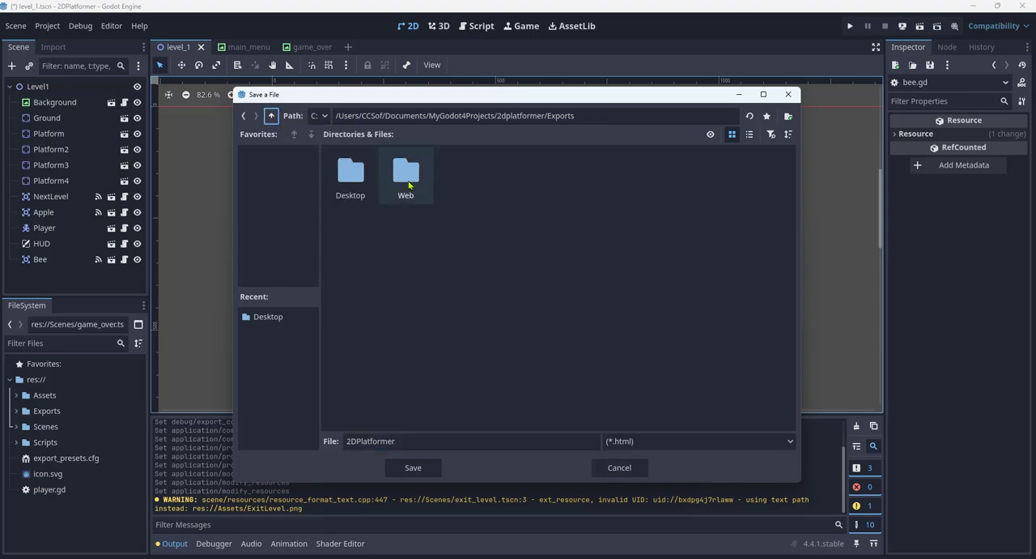
double_click(407, 174)
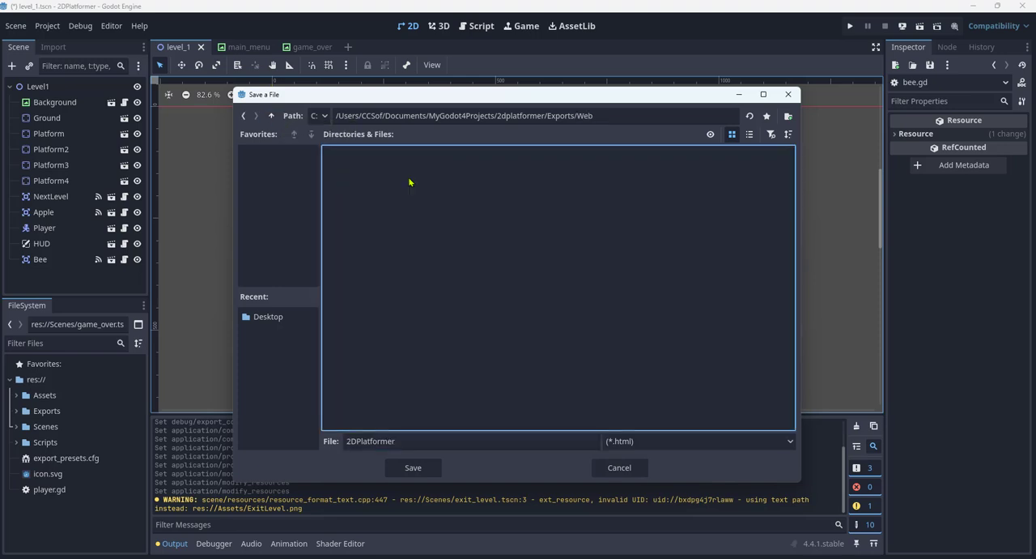
click(409, 441)
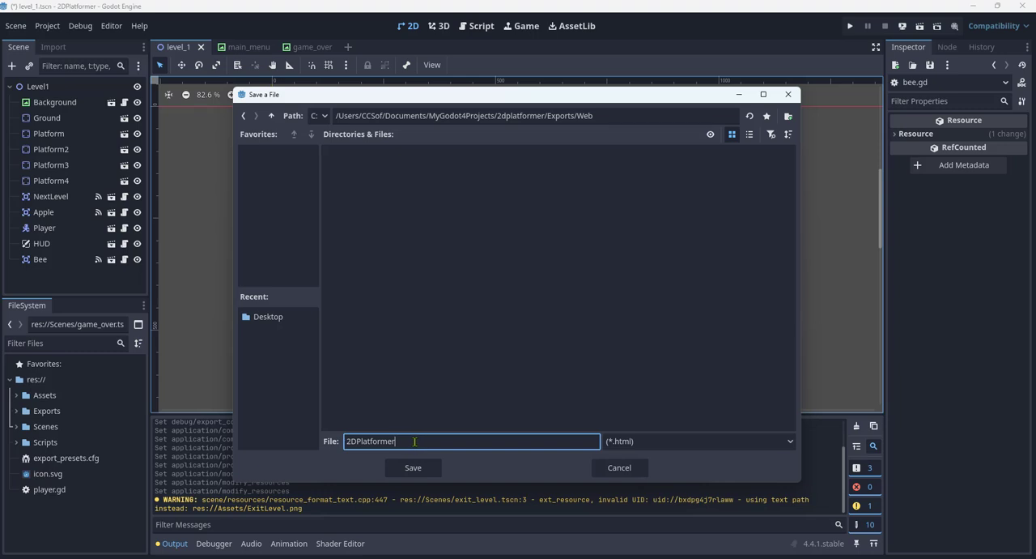
drag(415, 441, 340, 448)
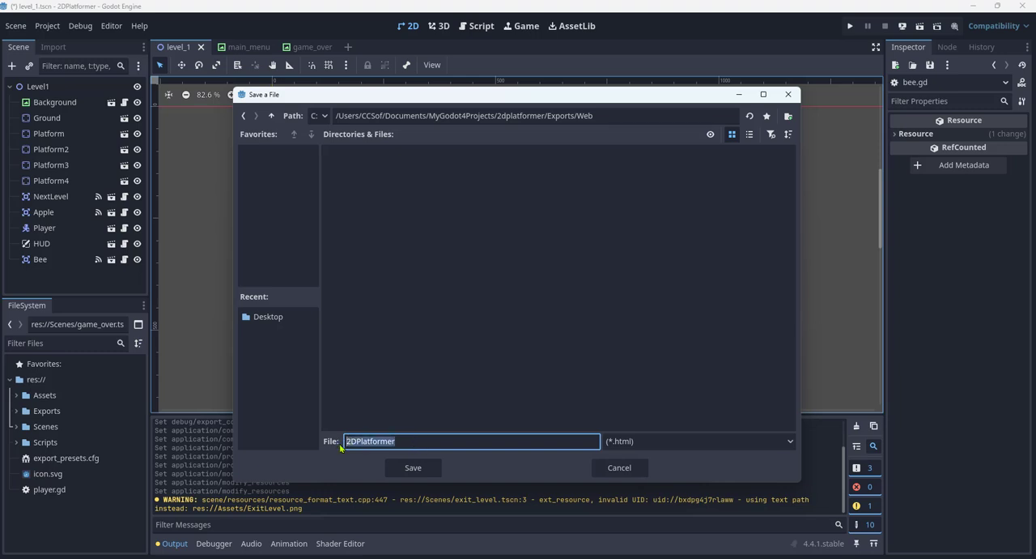
key(BackSpace)
text(index.html)
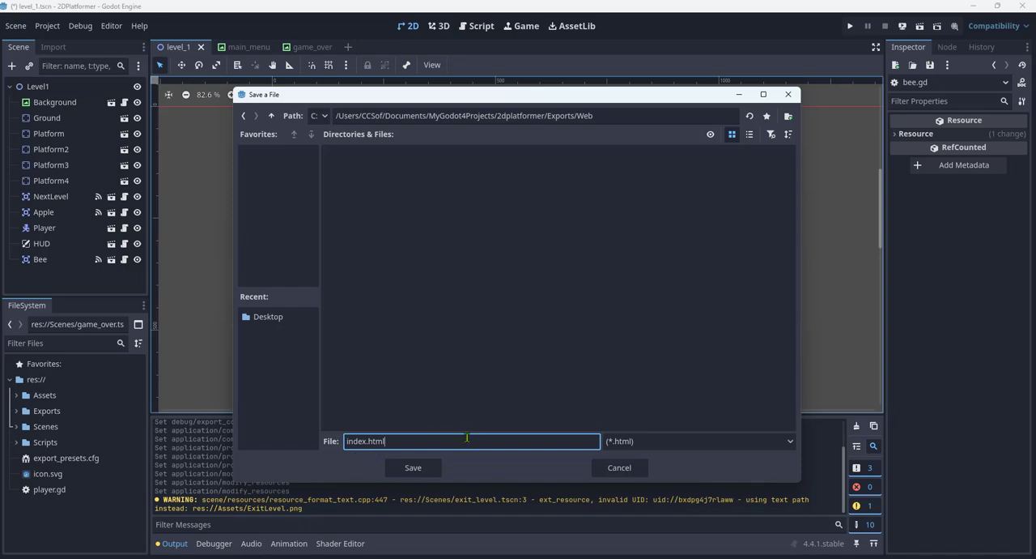
click(413, 468)
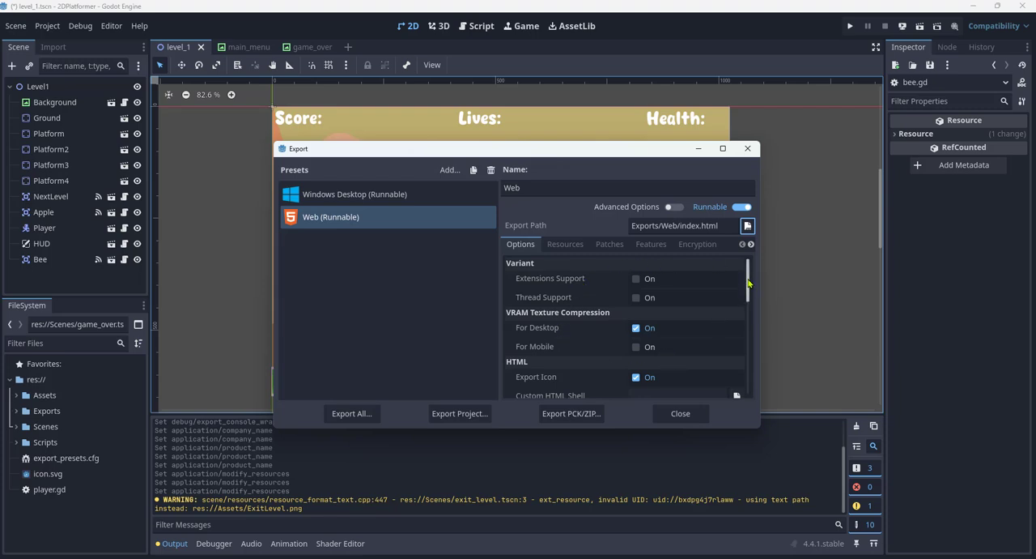
- Turn off Export Icon in the Web preset's HTML options
drag(749, 284, 748, 294)
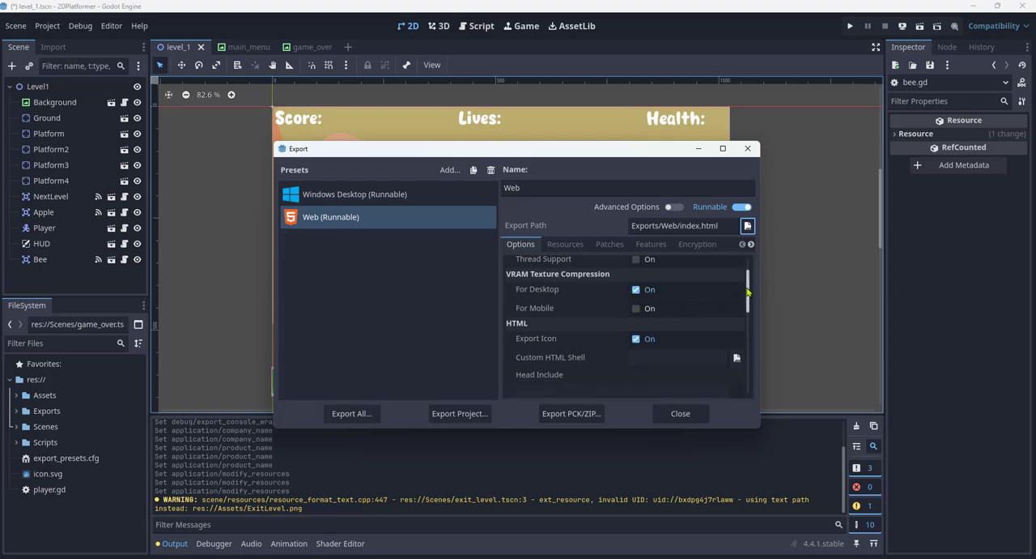
drag(749, 292, 751, 305)
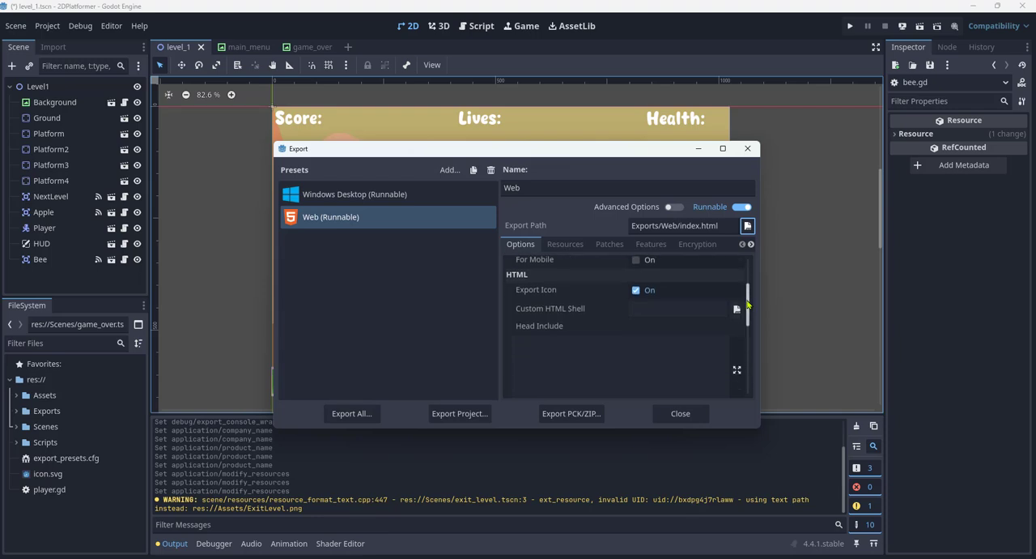
click(636, 290)
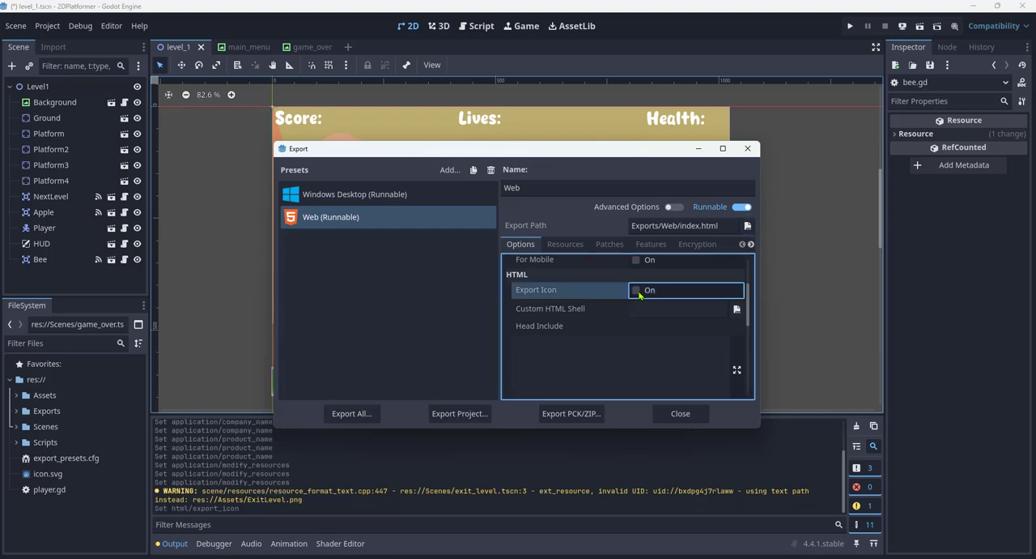
- Examine the Web preset's Canvas Resize Policy choices and its Progressive Web App options
scroll(647, 295, down, 3)
click(740, 277)
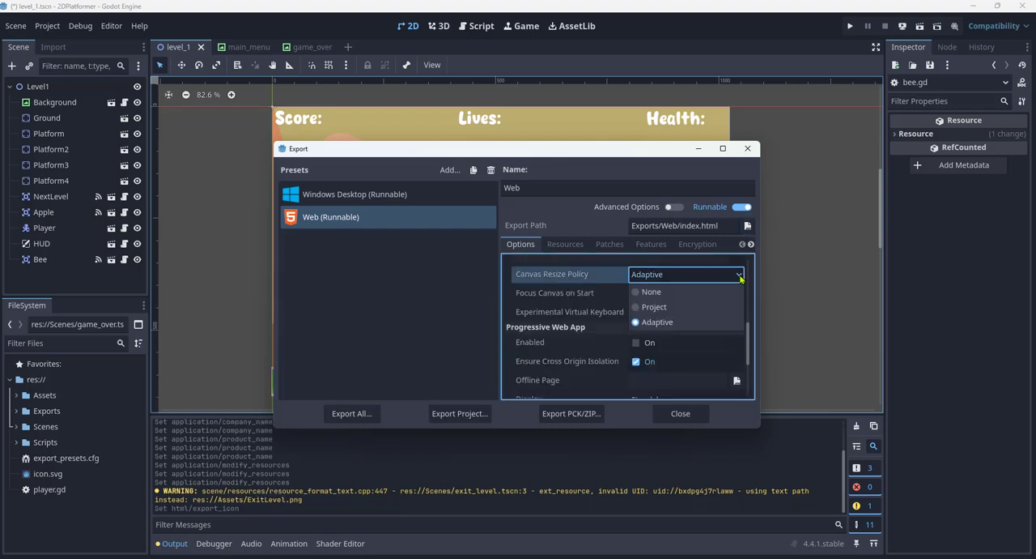
click(740, 276)
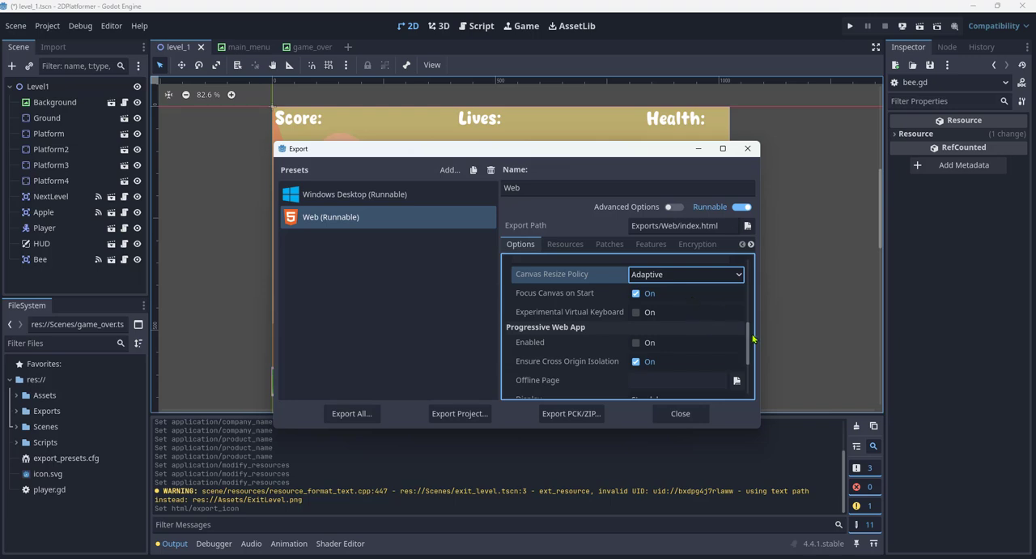
drag(750, 338, 753, 378)
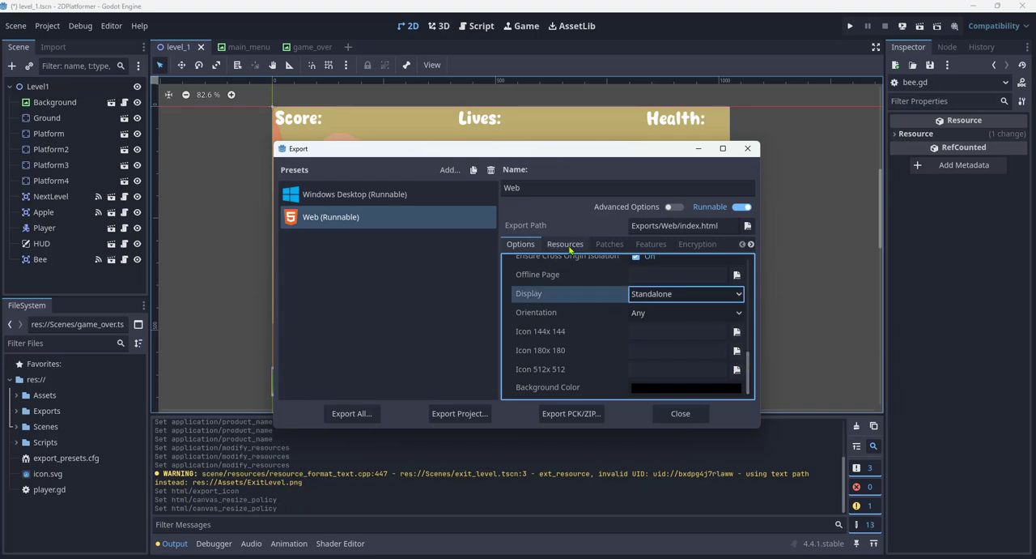
- Choose "Export all resources in the project" as the Web preset's resource export mode
click(567, 245)
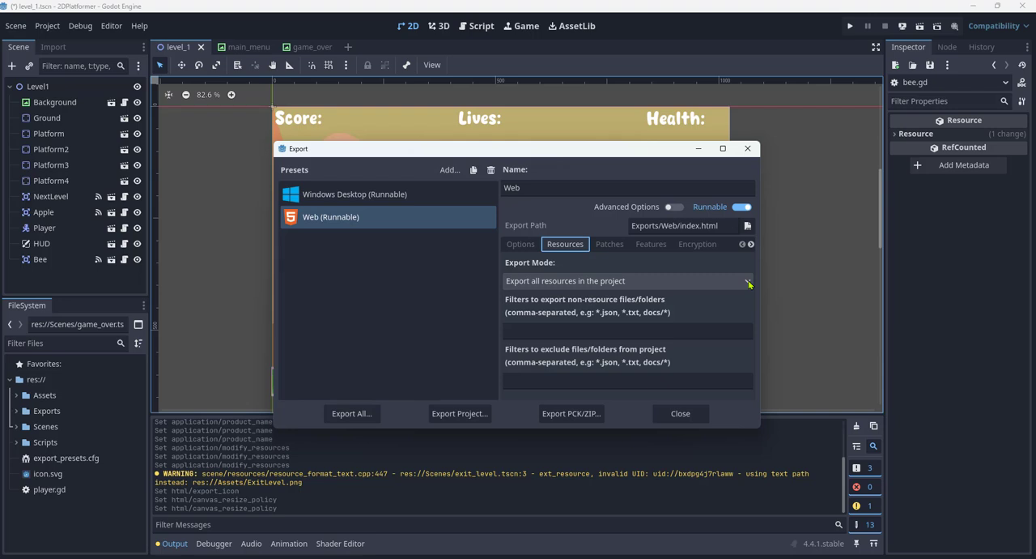
click(749, 283)
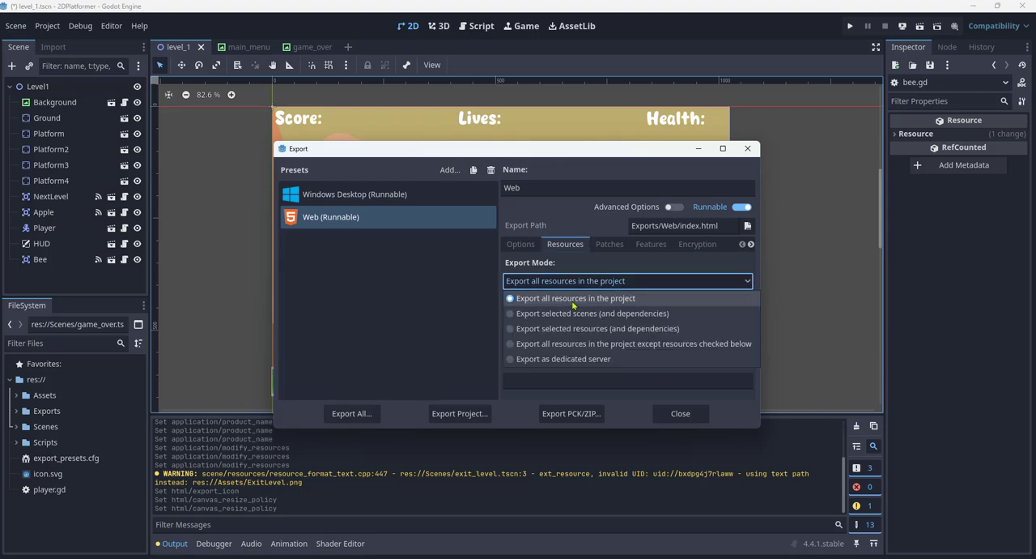
click(638, 300)
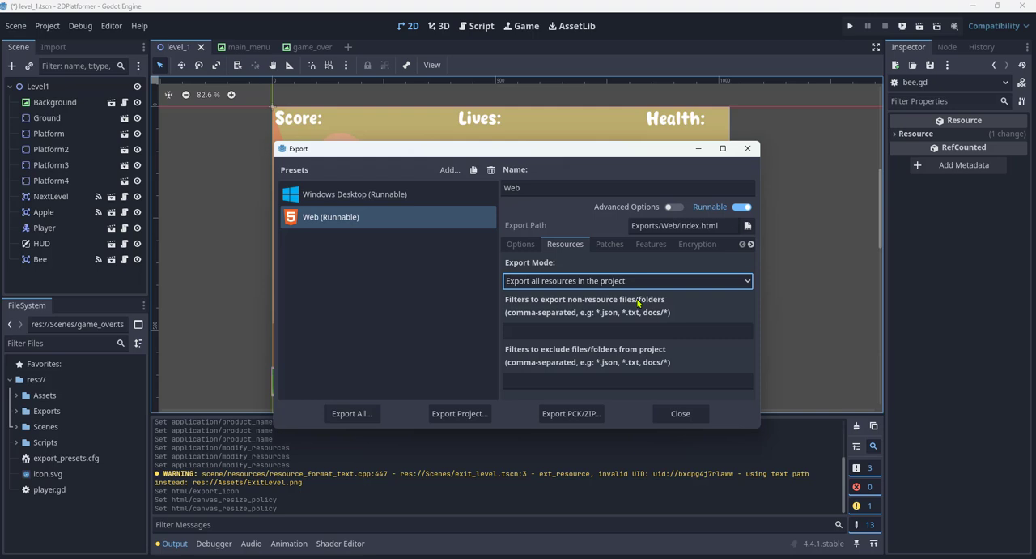
- Review the Web preset's Patches, Features and Encryption settings and export the project as index.html into the Exports/Web folder
click(611, 246)
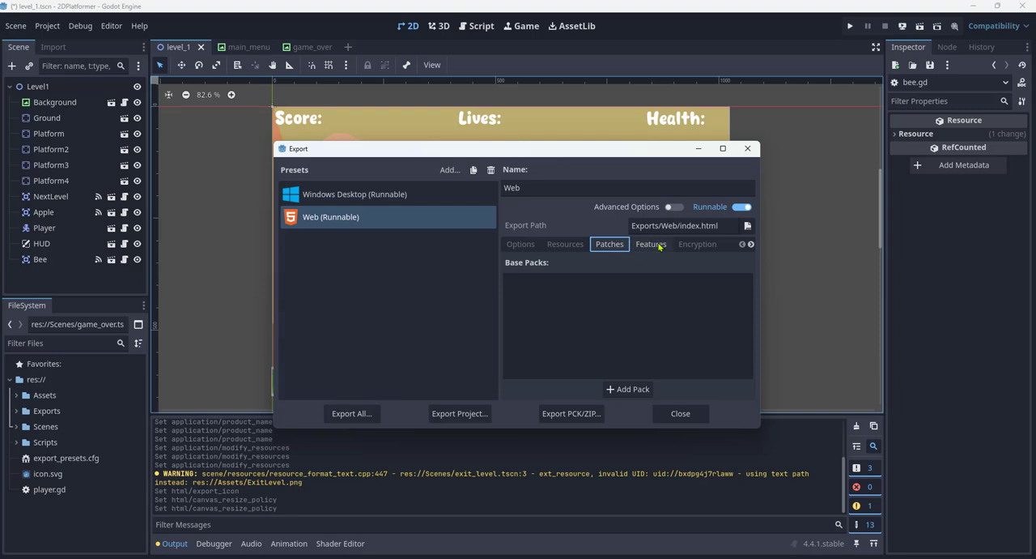
click(652, 246)
click(696, 246)
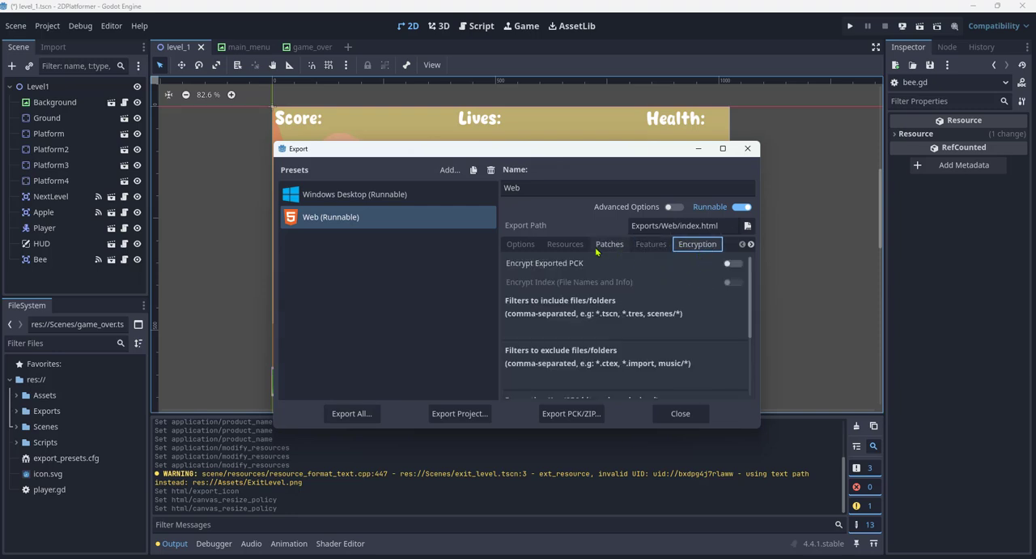
click(523, 246)
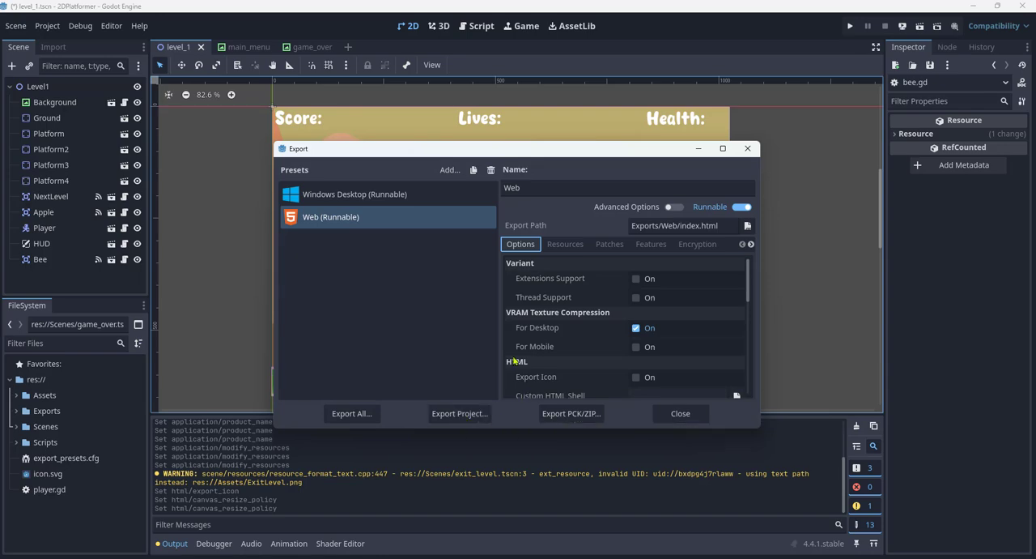
click(468, 415)
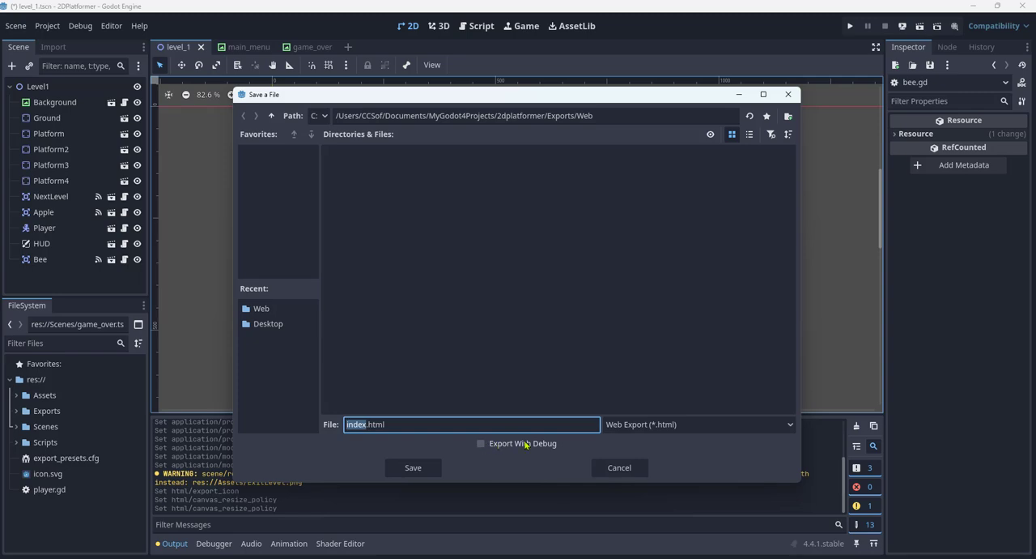
click(414, 469)
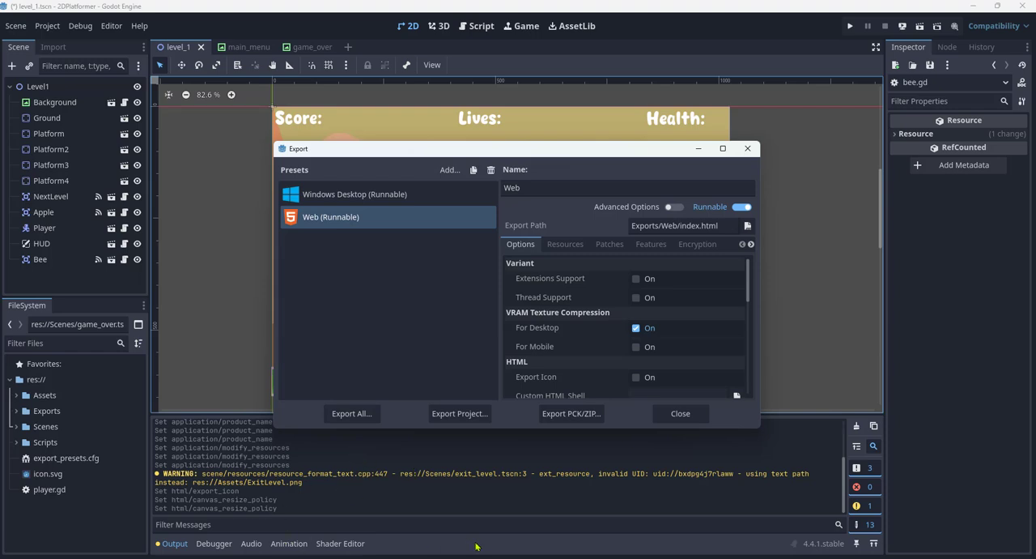
- Switch to File Explorer and compress all the exported files in the Exports/Web folder into one ZIP file
mouse_move(530, 558)
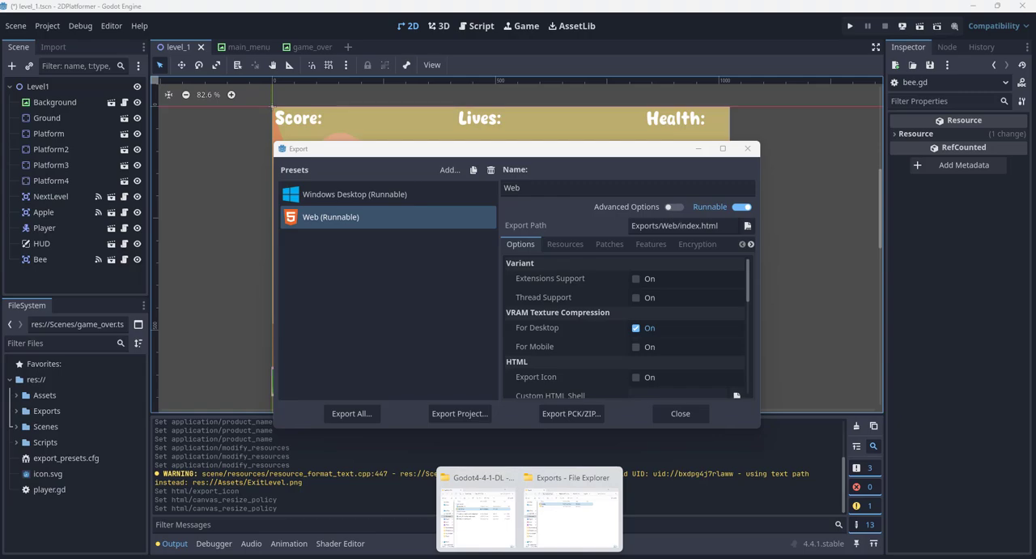
click(563, 527)
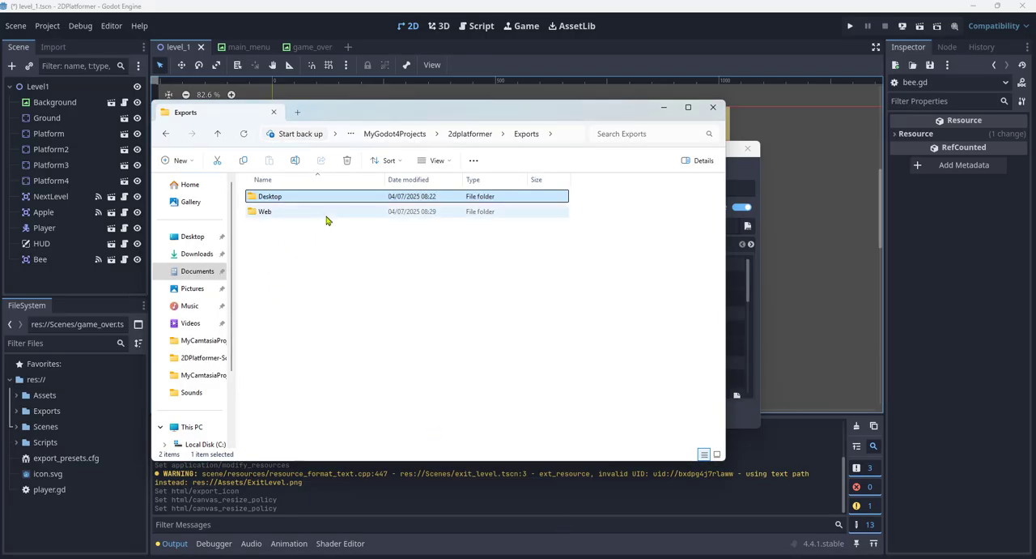
double_click(289, 213)
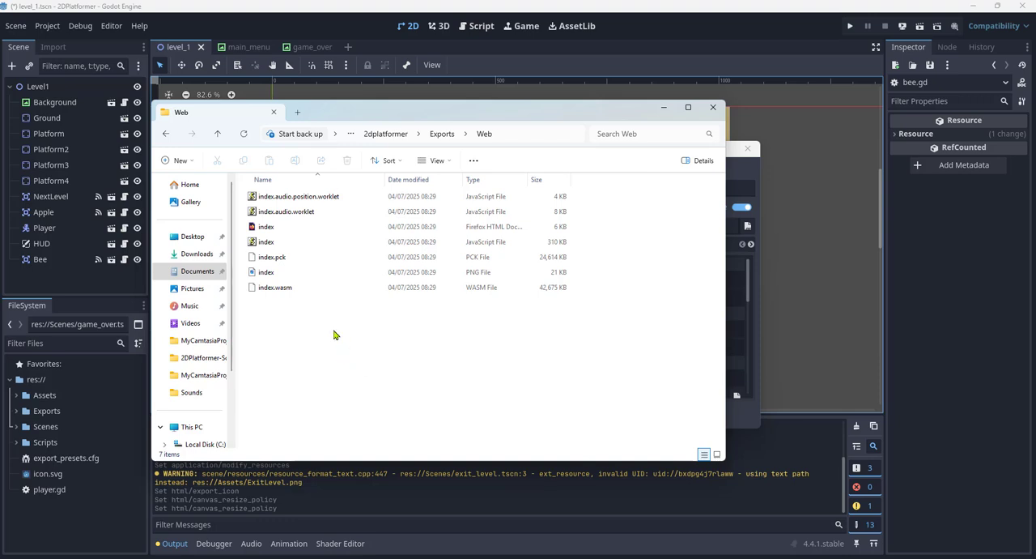
click(301, 198)
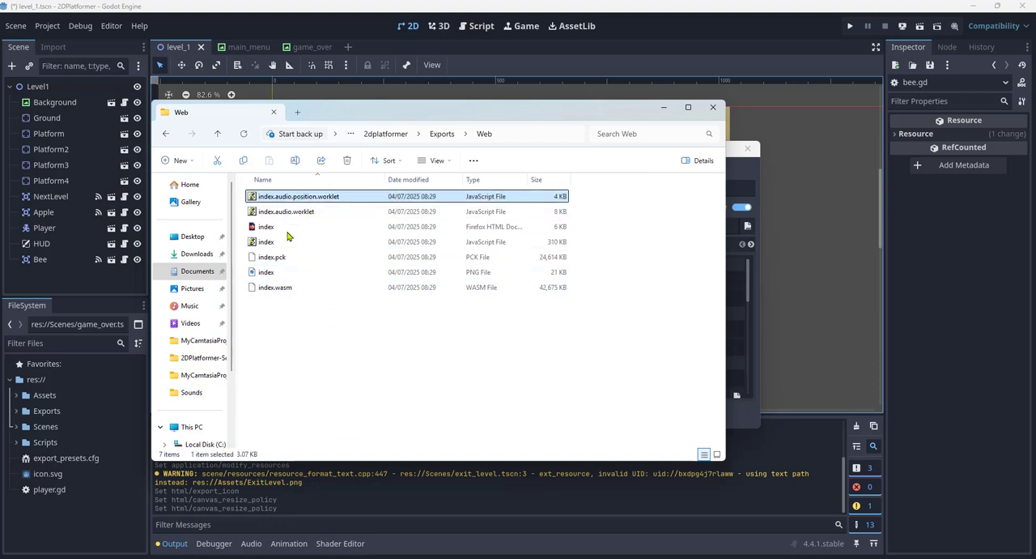
shift+click(276, 289)
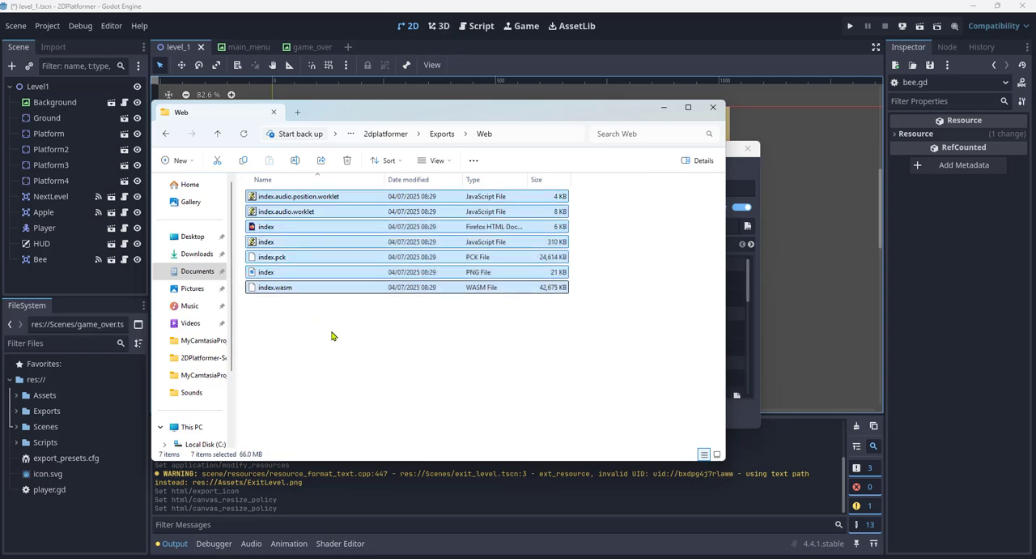
right_click(336, 290)
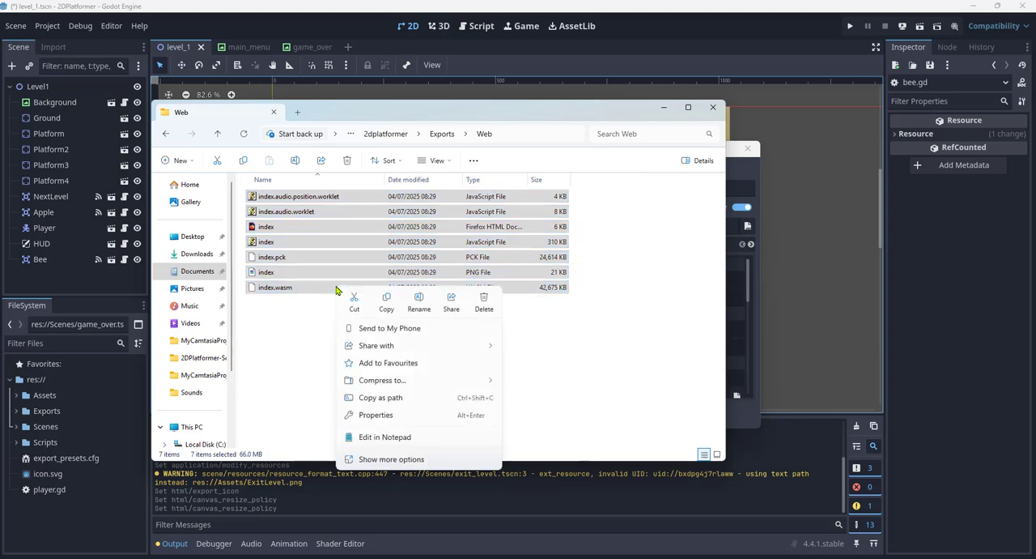
mouse_move(441, 382)
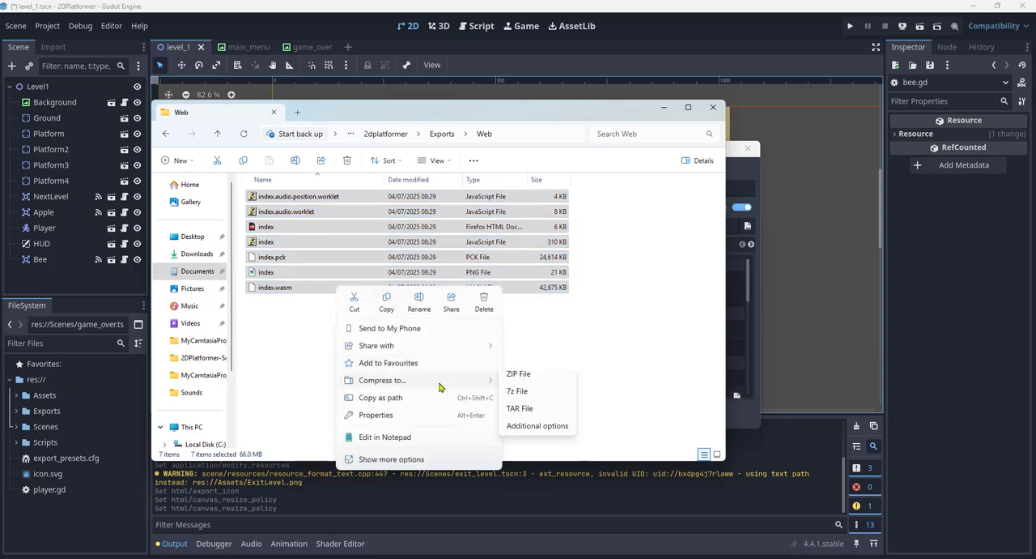
click(533, 383)
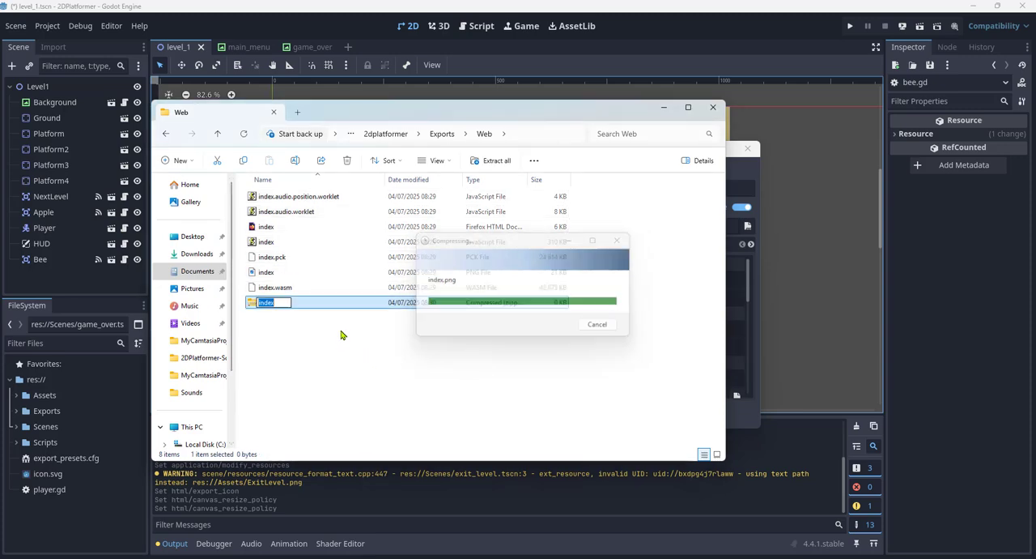
- Rename the new ZIP archive in the Web folder to 2DPlatformer
click(283, 314)
click(273, 306)
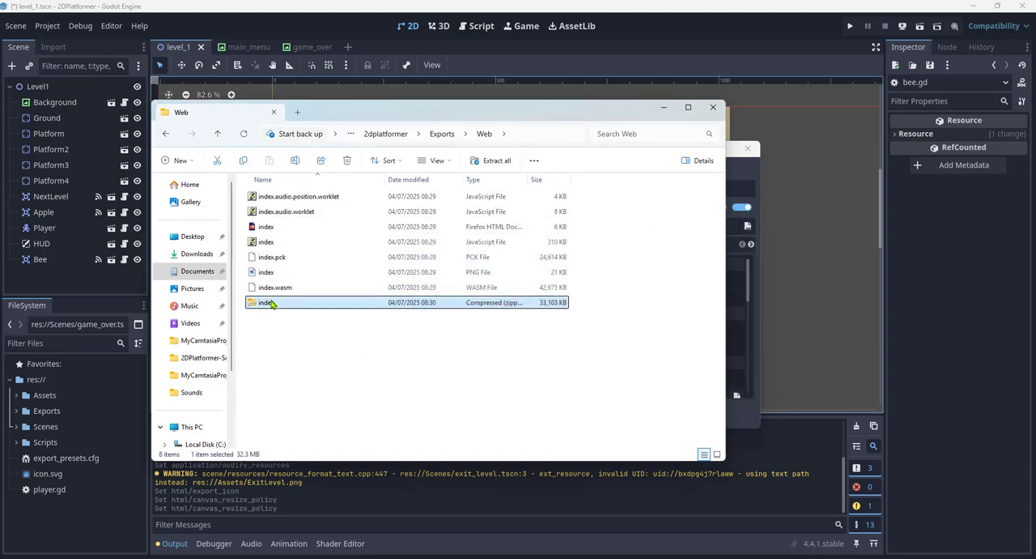
click(276, 304)
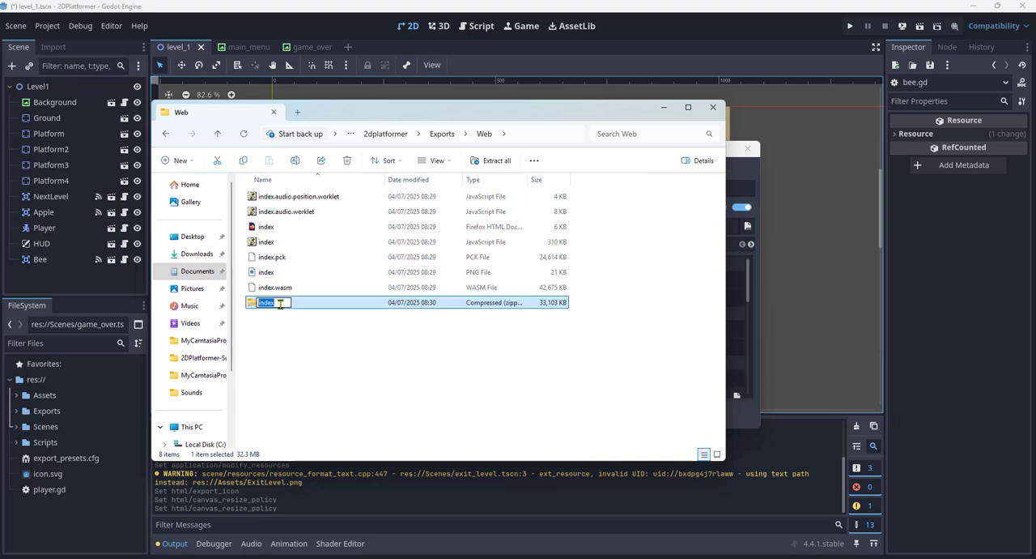
text(2DPlatformer)
click(340, 351)
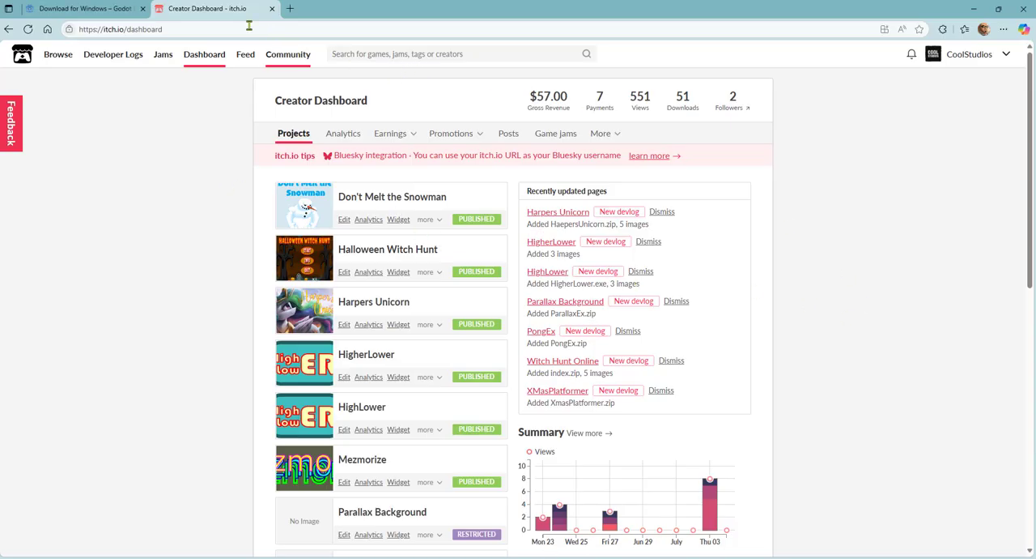
- Switch to the itch.io Creator Dashboard in the browser, create a new project and title it 2DPlatformer
mouse_move(72, 52)
scroll(114, 214, down, 10)
click(312, 266)
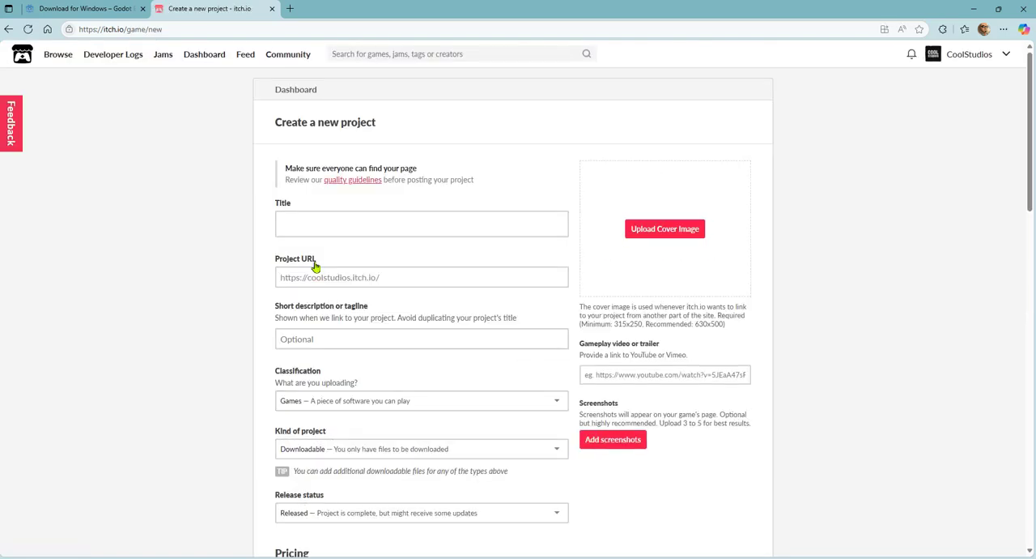
click(344, 216)
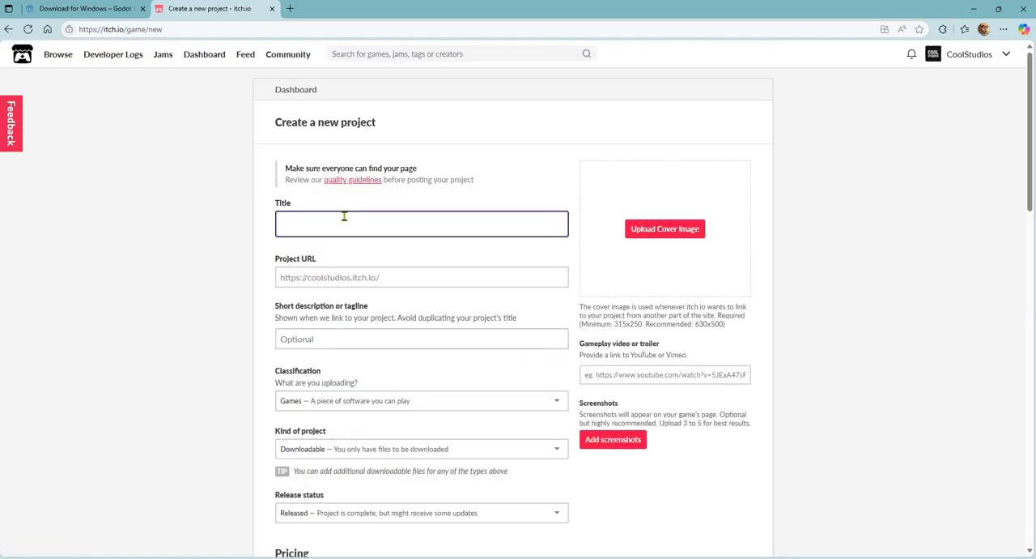
text(2DPlatformer)
- Set the itch.io project's kind to HTML and its release status to In development
scroll(400, 315, down, 2)
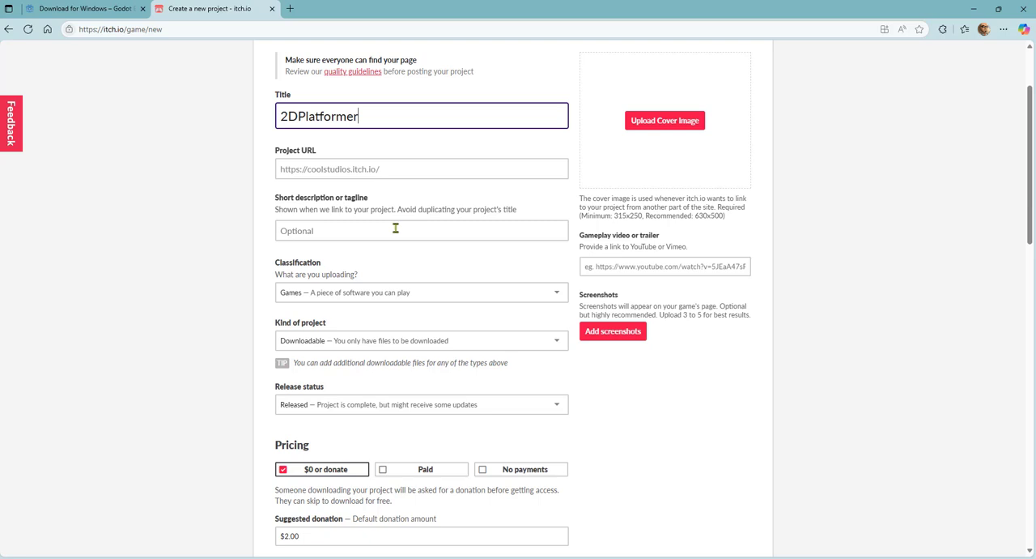
scroll(378, 271, down, 2)
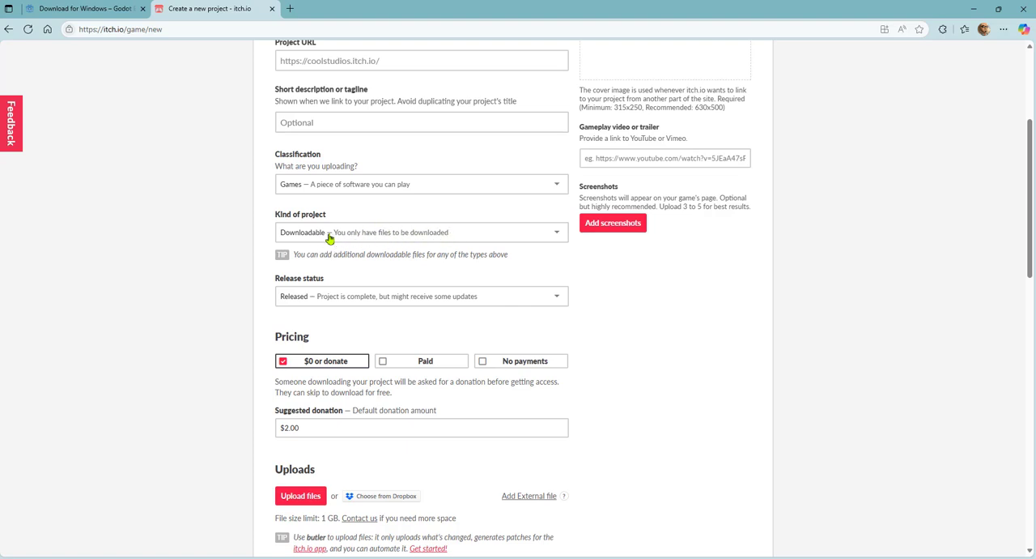
click(556, 235)
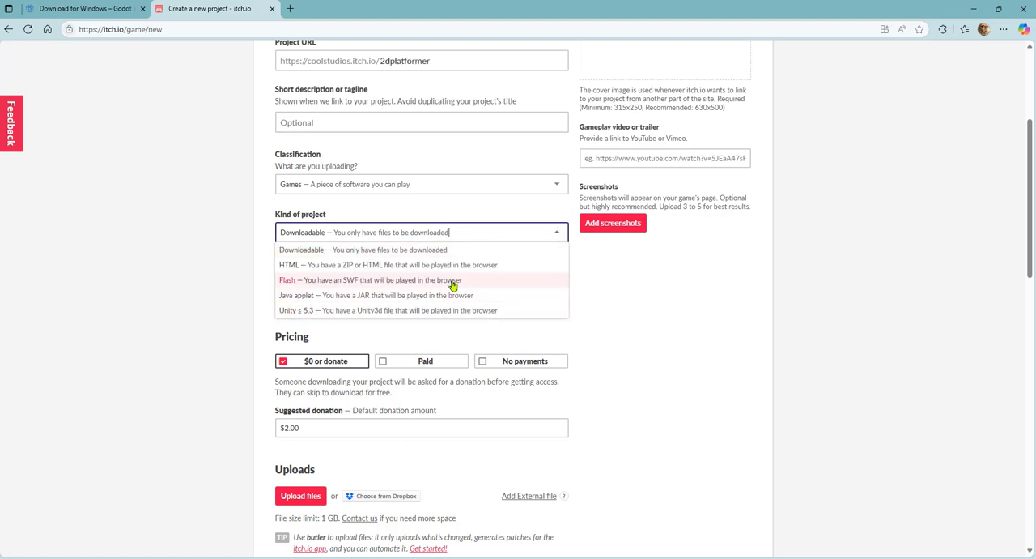
click(360, 272)
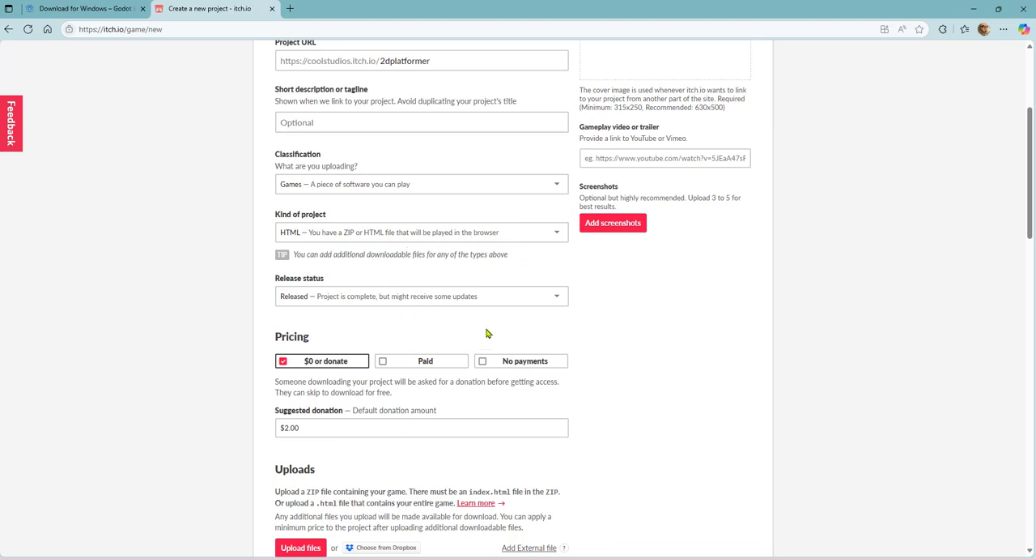
click(561, 297)
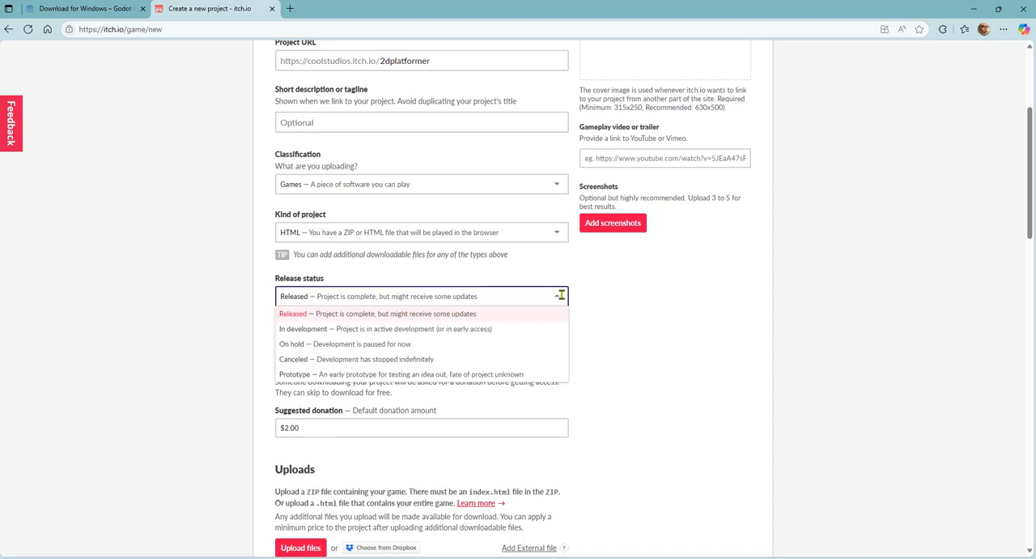
click(394, 332)
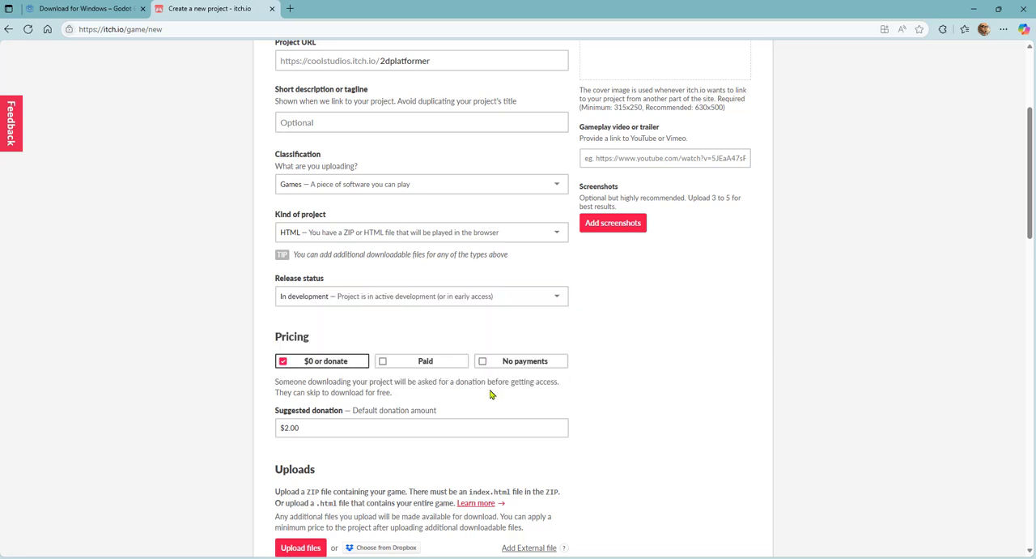
- Start a file upload for the project and browse to the Documents/MyGodot4Projects/2dplatformer/Exports/Web folder
scroll(448, 316, down, 2)
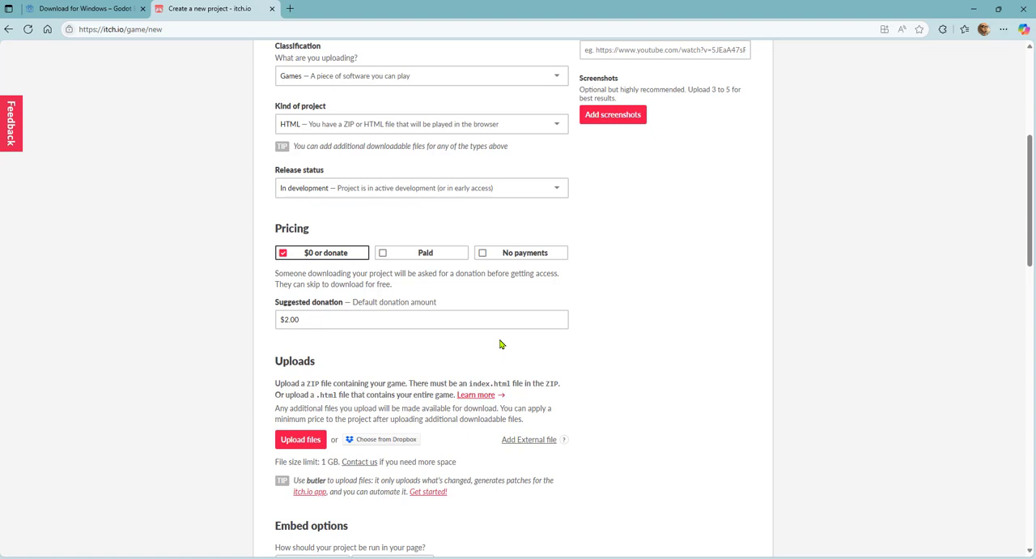
scroll(567, 335, down, 2)
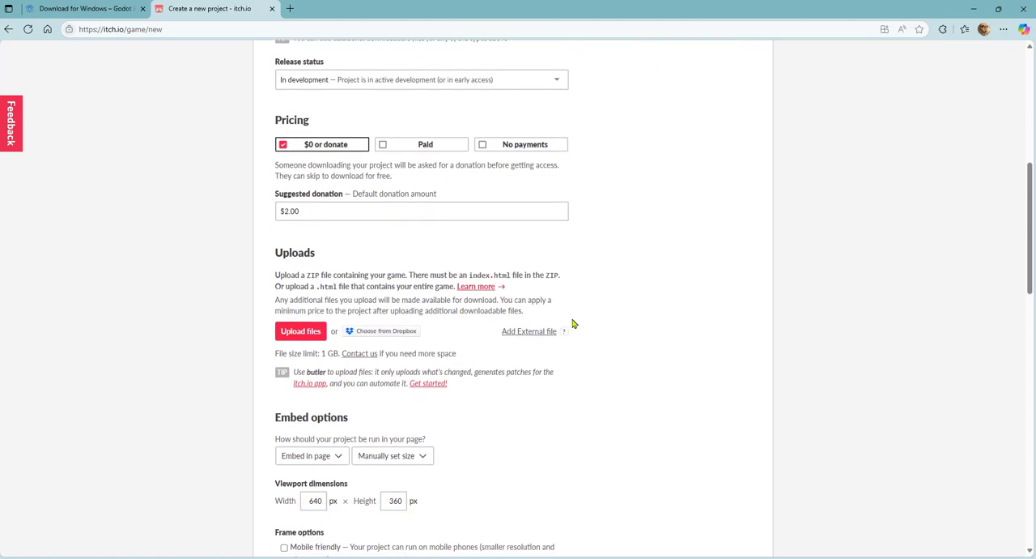
scroll(621, 332, down, 1)
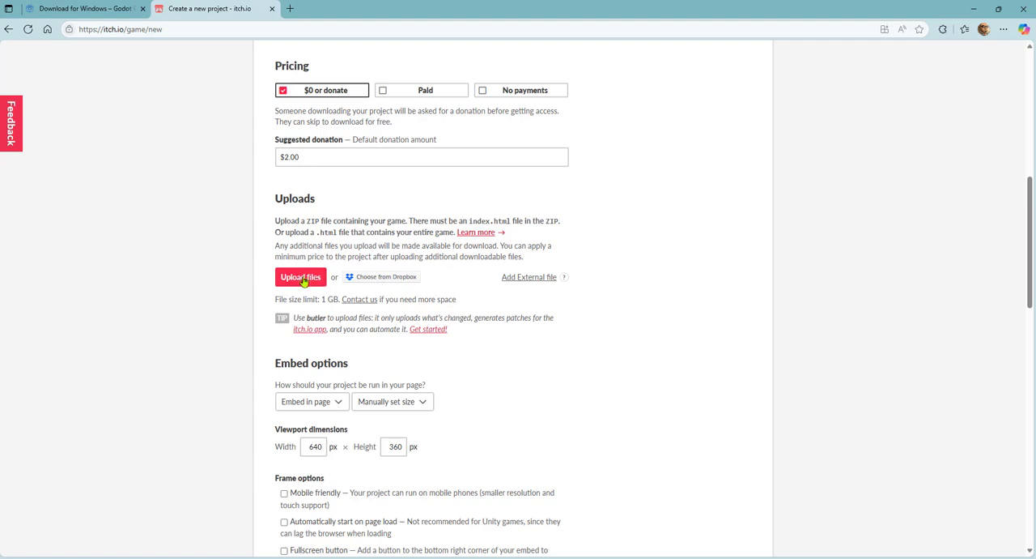
scroll(405, 291, up, 6)
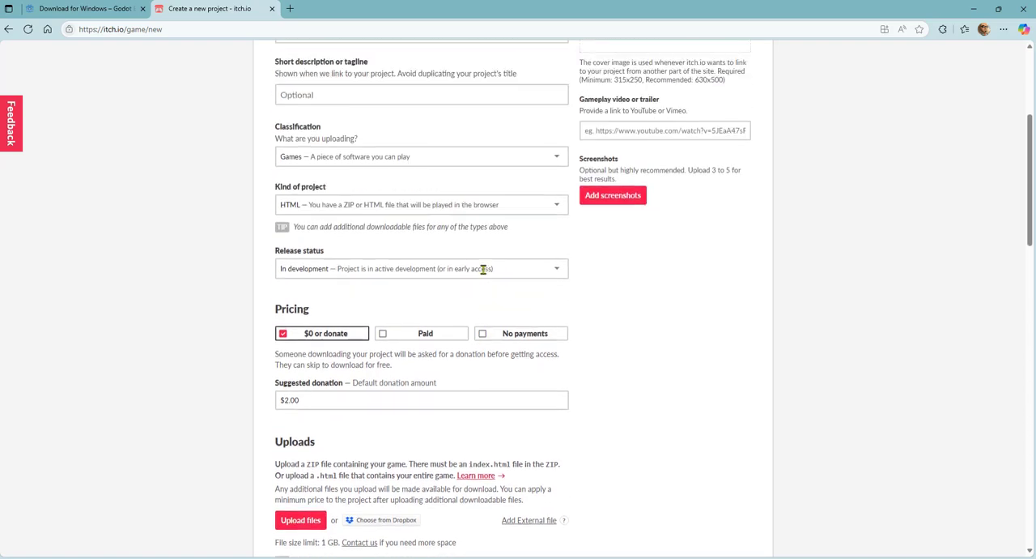
scroll(332, 340, down, 7)
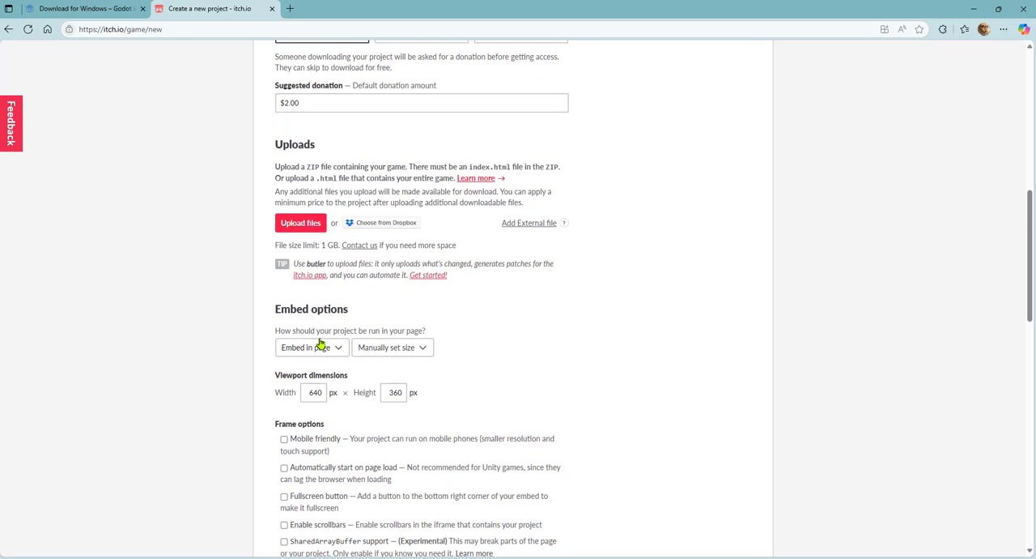
click(301, 224)
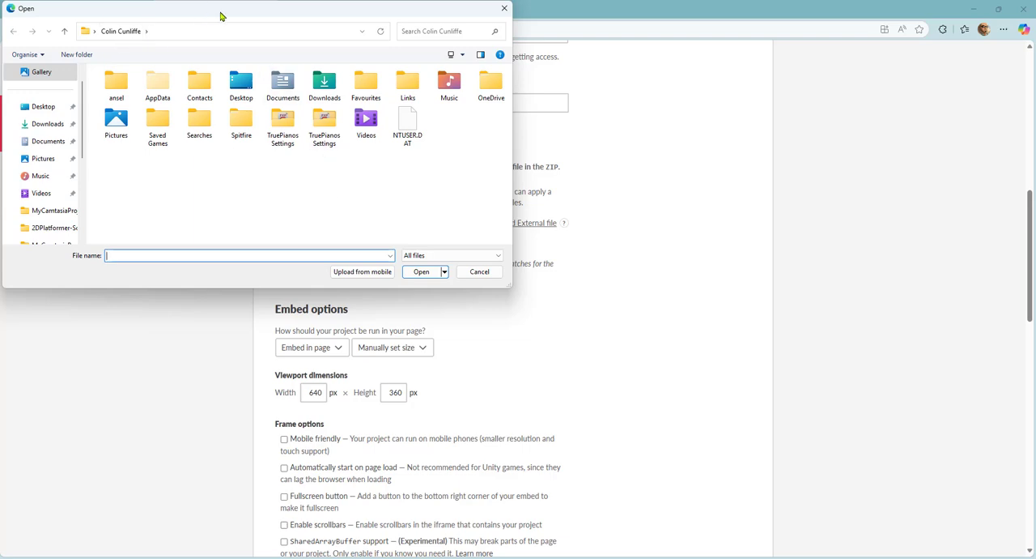
drag(222, 14, 536, 64)
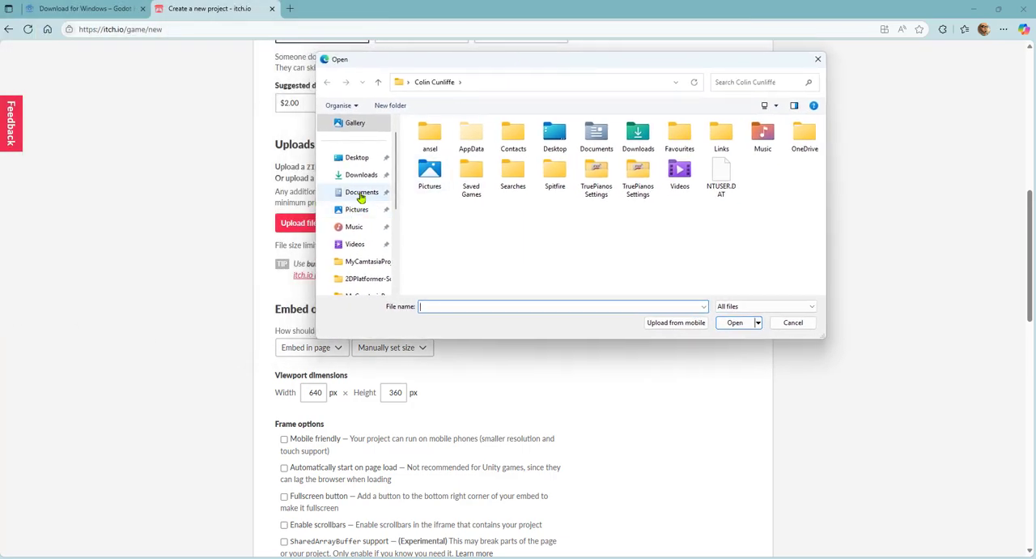
click(361, 194)
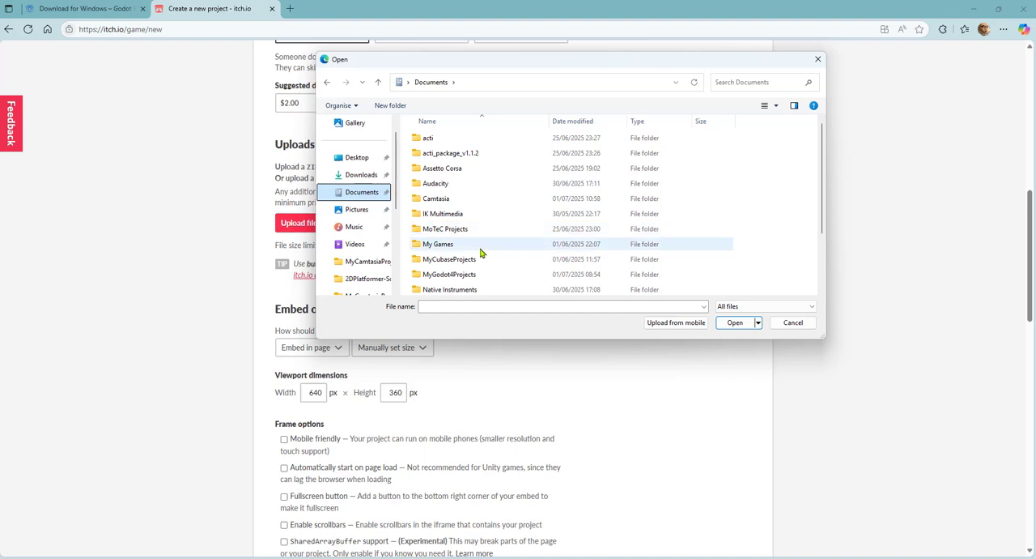
double_click(467, 275)
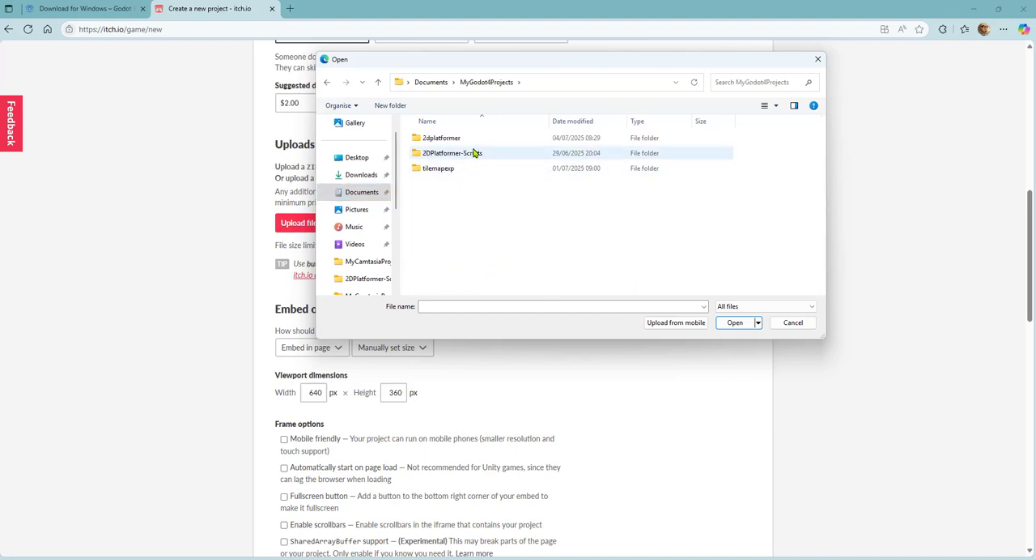
double_click(465, 139)
double_click(453, 169)
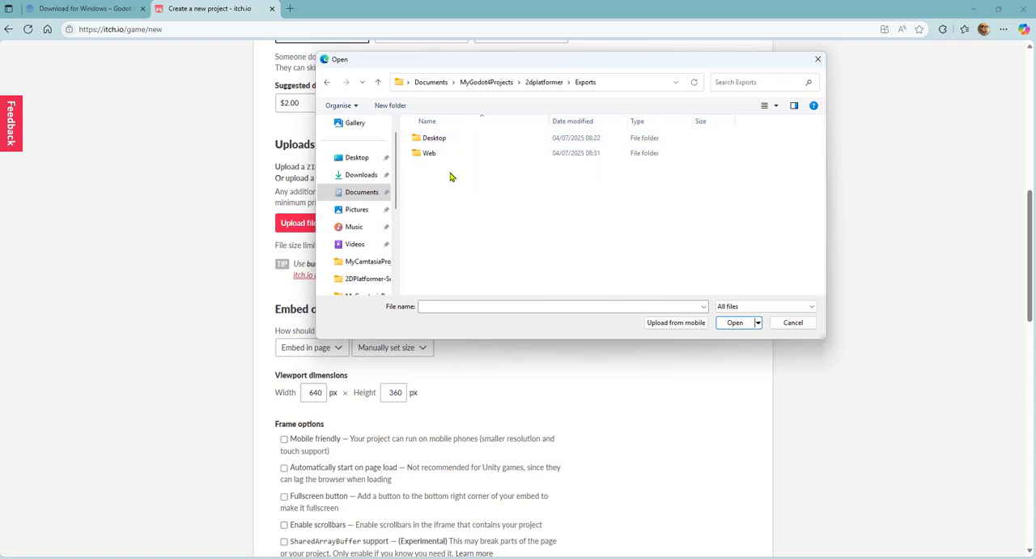
click(447, 158)
double_click(446, 158)
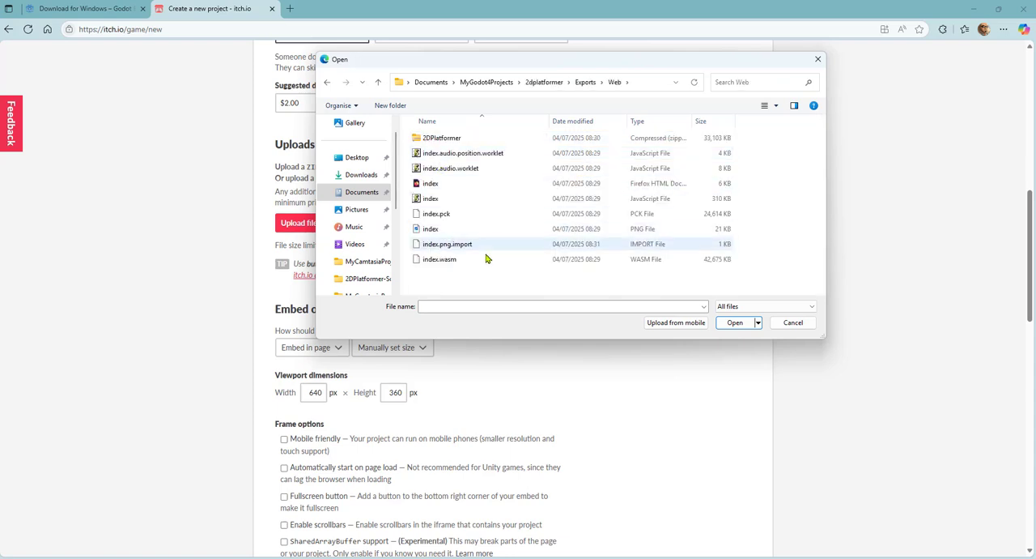
- Upload the 2DPlatformer ZIP archive and mark it as the file played in the browser
click(449, 142)
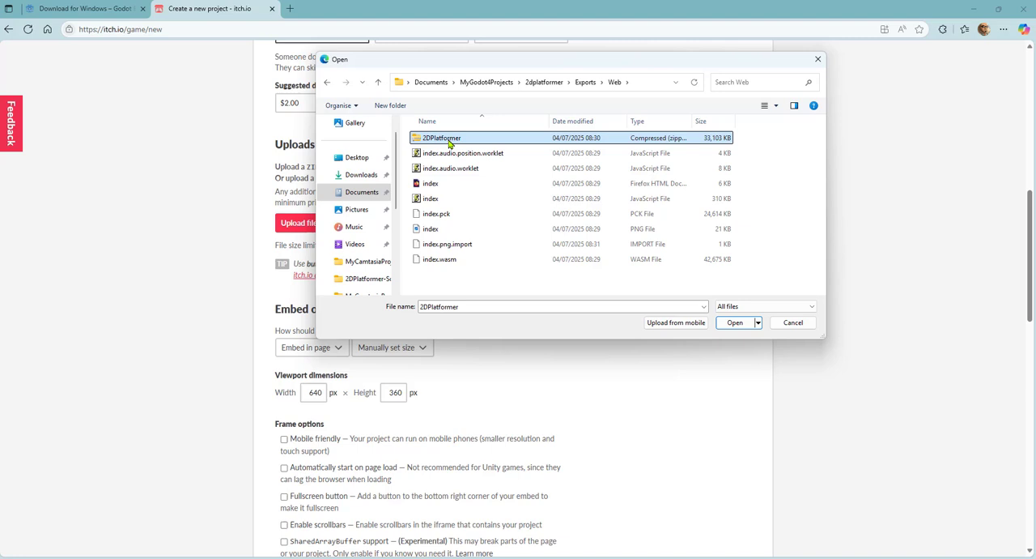
click(730, 323)
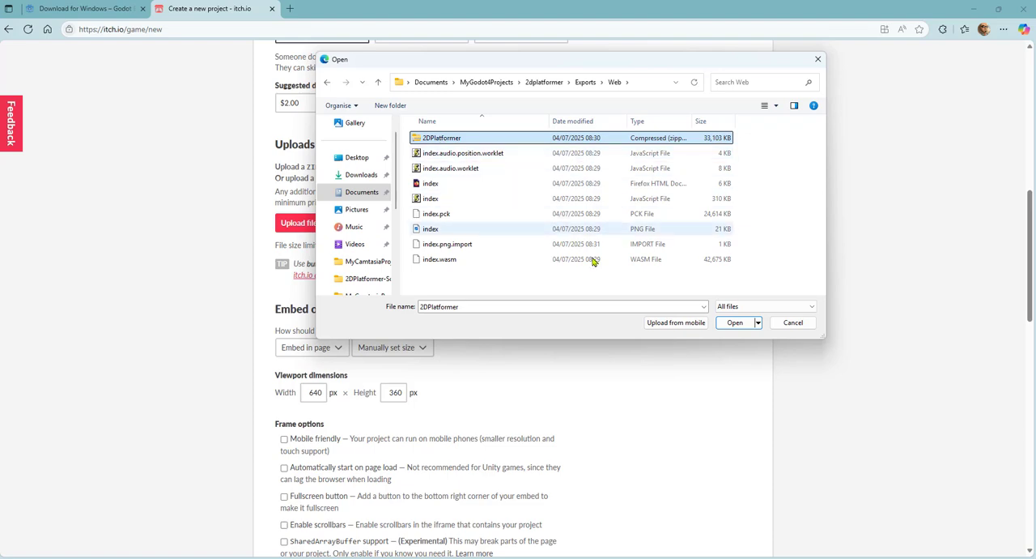
click(735, 325)
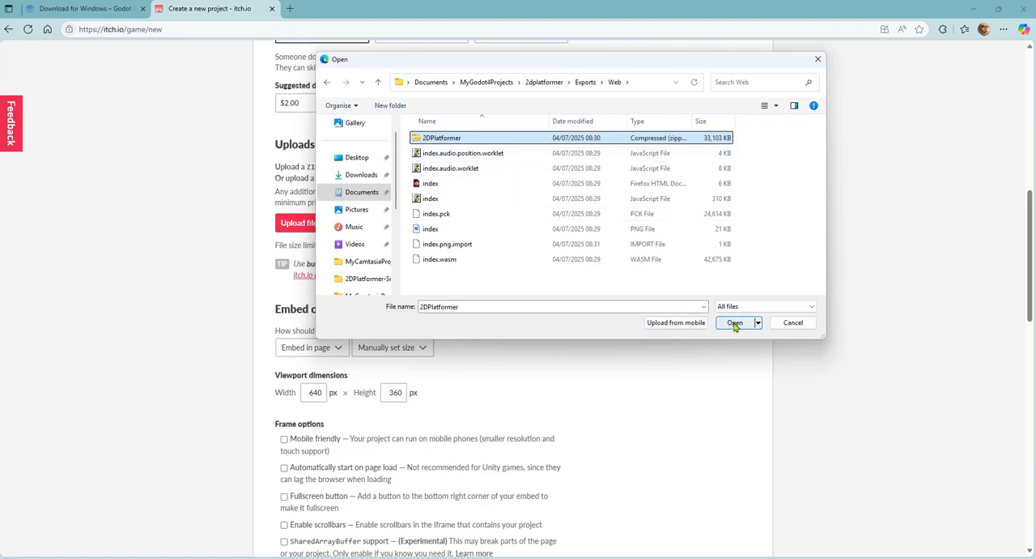
click(735, 324)
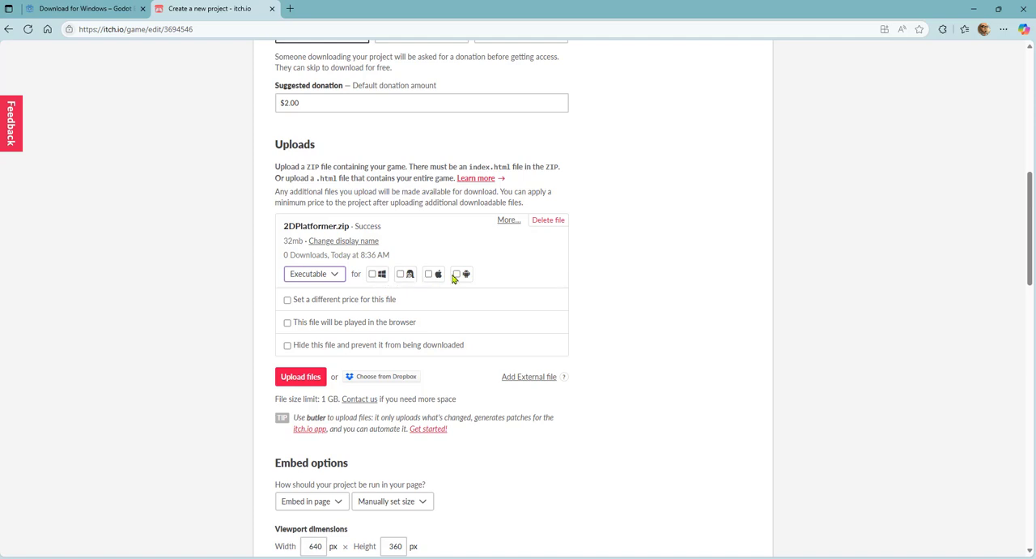
click(287, 322)
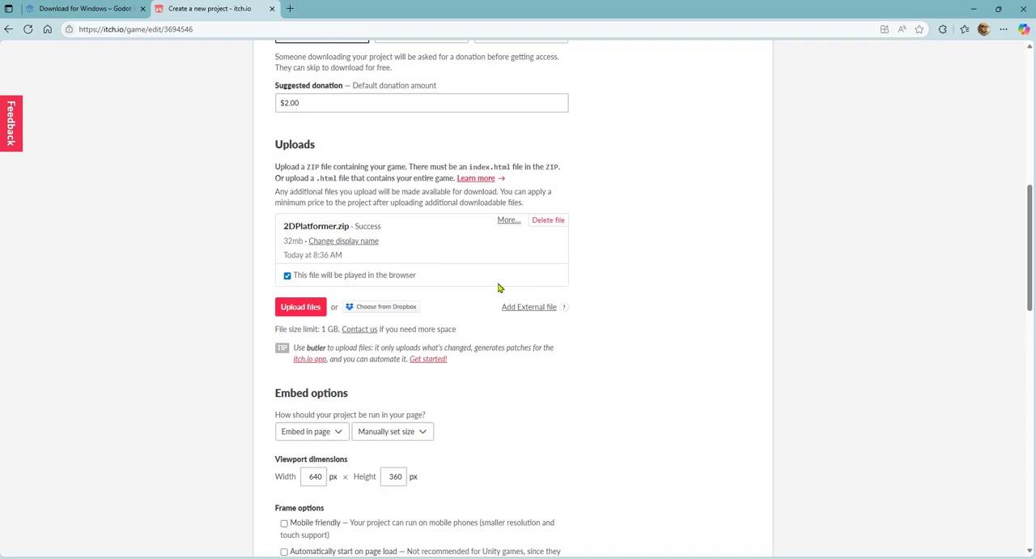
- Switch to Godot and check the viewport width and height in the project's display window settings
scroll(307, 317, down, 2)
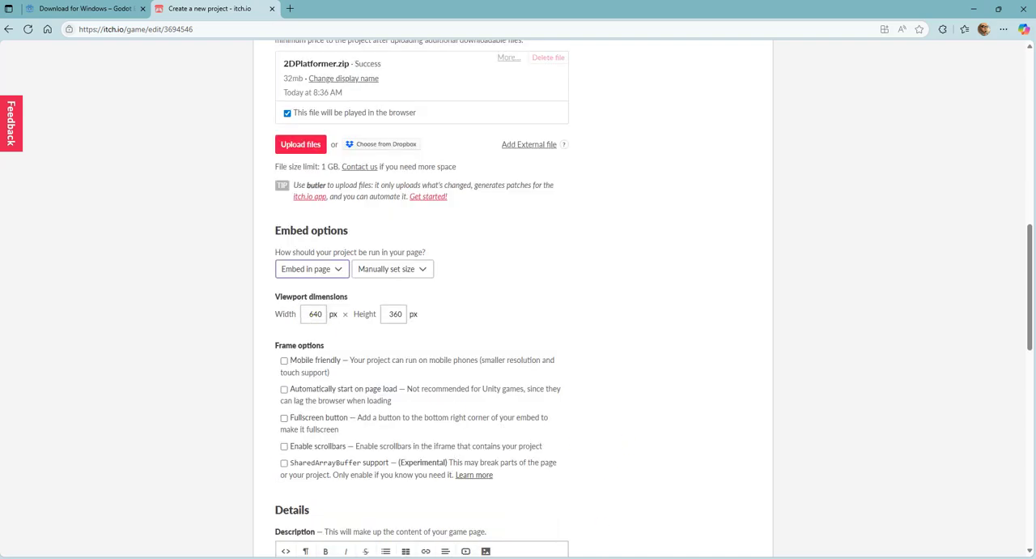
click(595, 557)
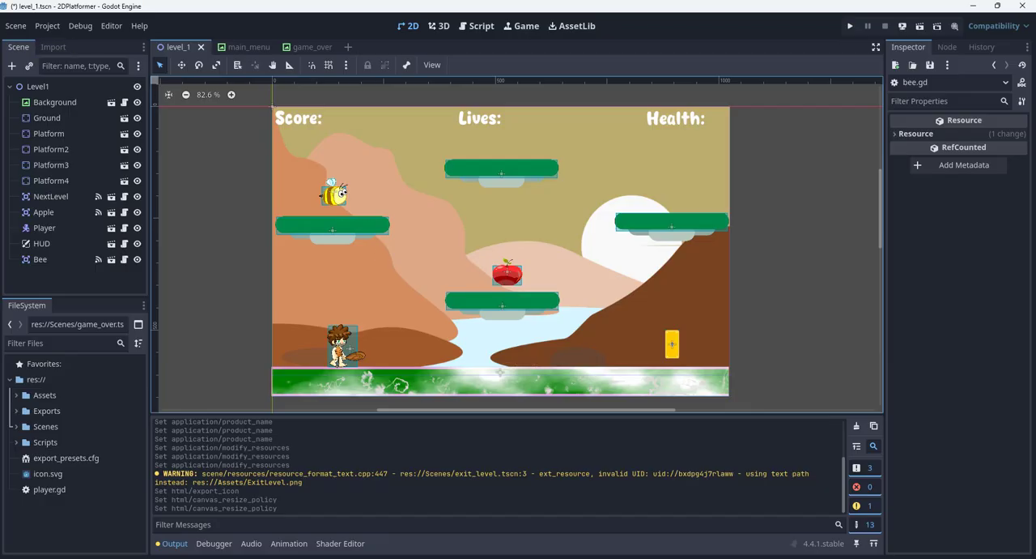
click(47, 25)
click(61, 38)
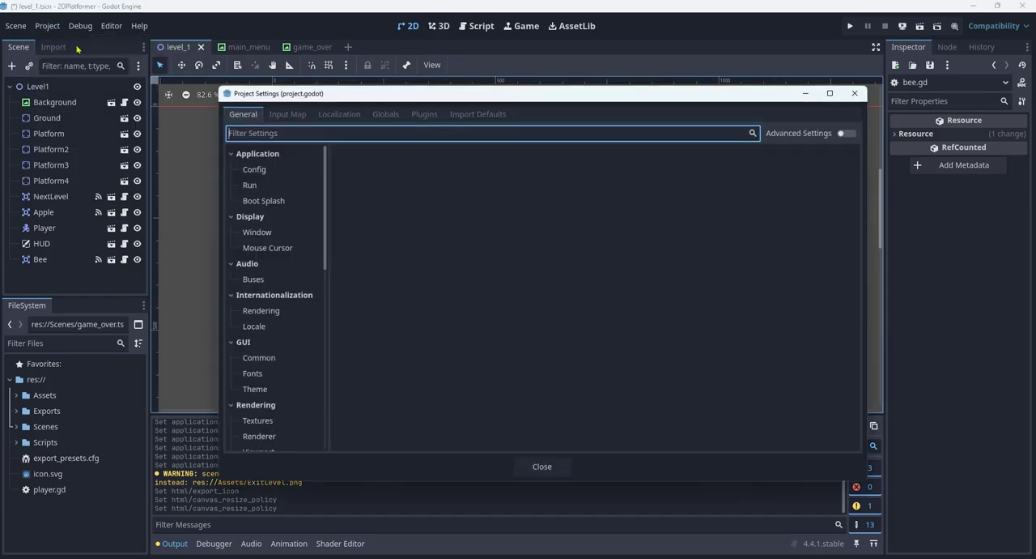
click(263, 232)
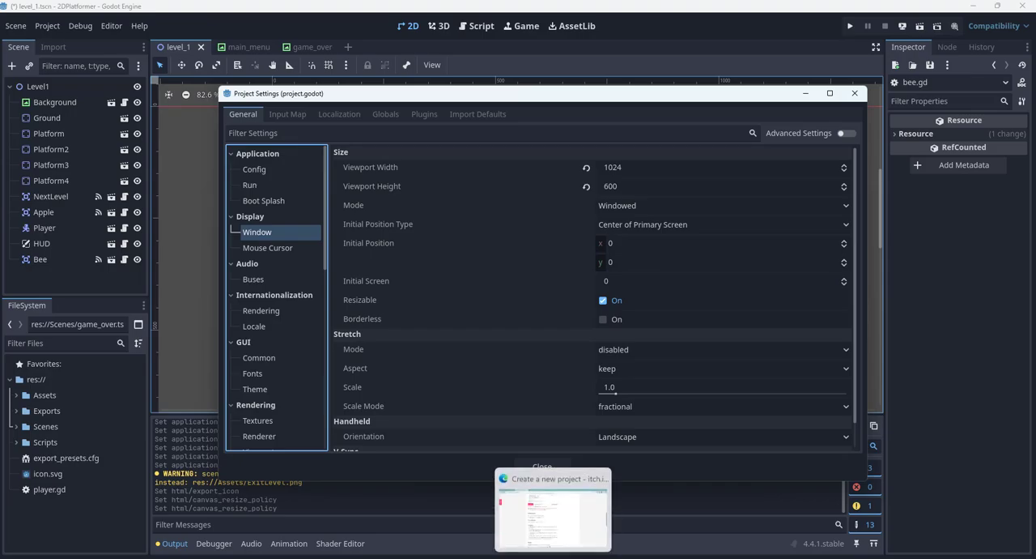
- Switch back to the itch.io project page in the browser and set the embed viewport dimensions to 1024 × 600 px
click(538, 517)
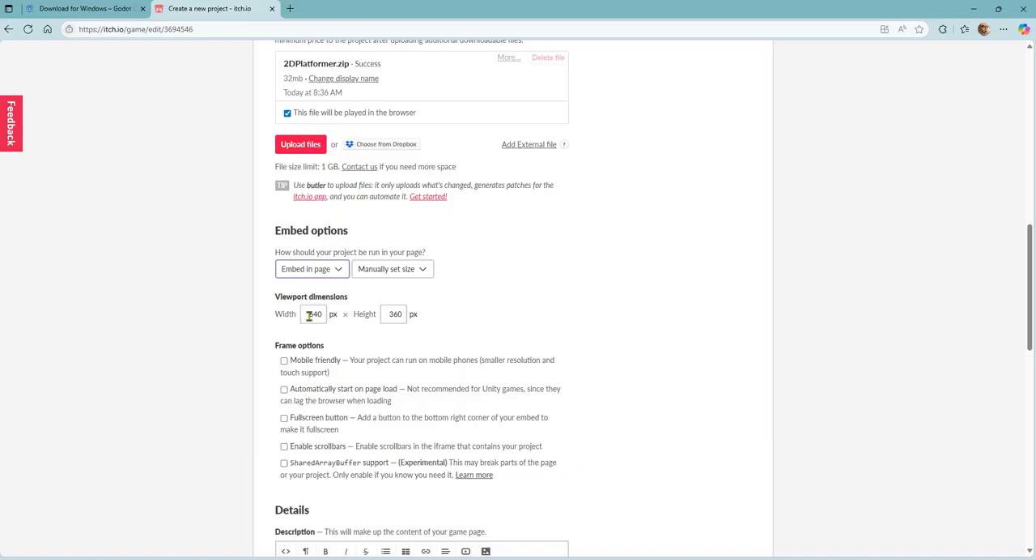
drag(306, 314, 324, 314)
text(1024)
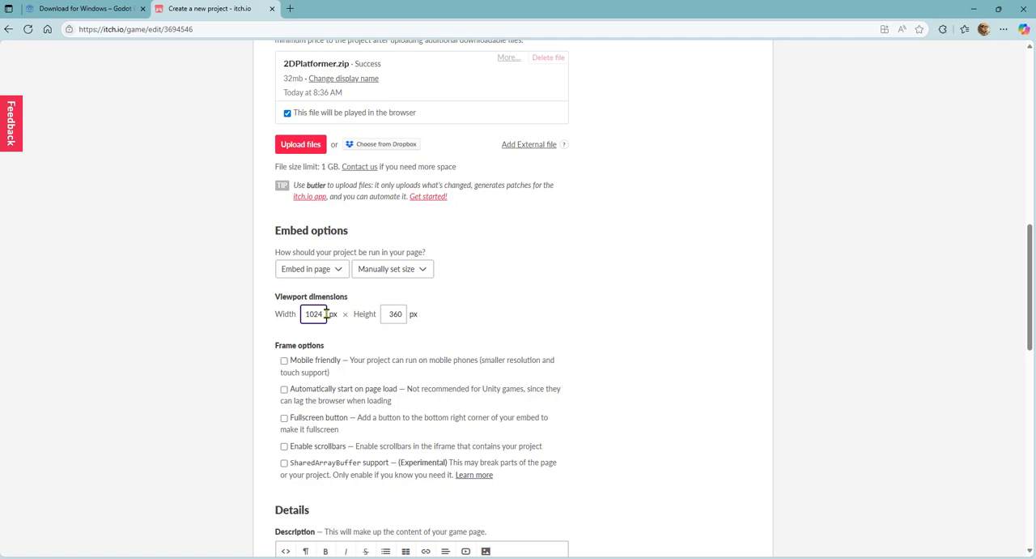
drag(390, 314, 413, 316)
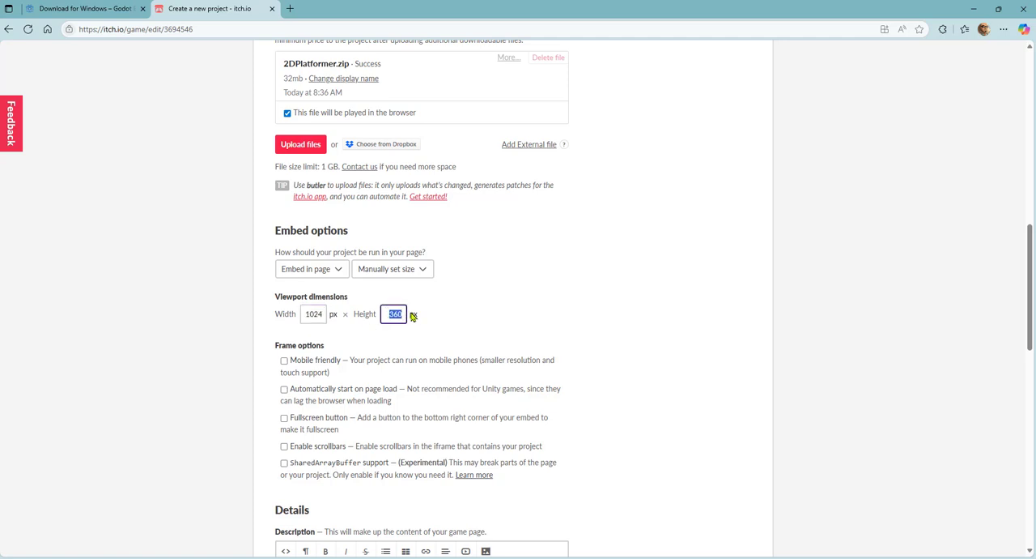
text(6)
- Enter "To be edited" as the project description and set the genre to Platformer
scroll(502, 302, down, 1)
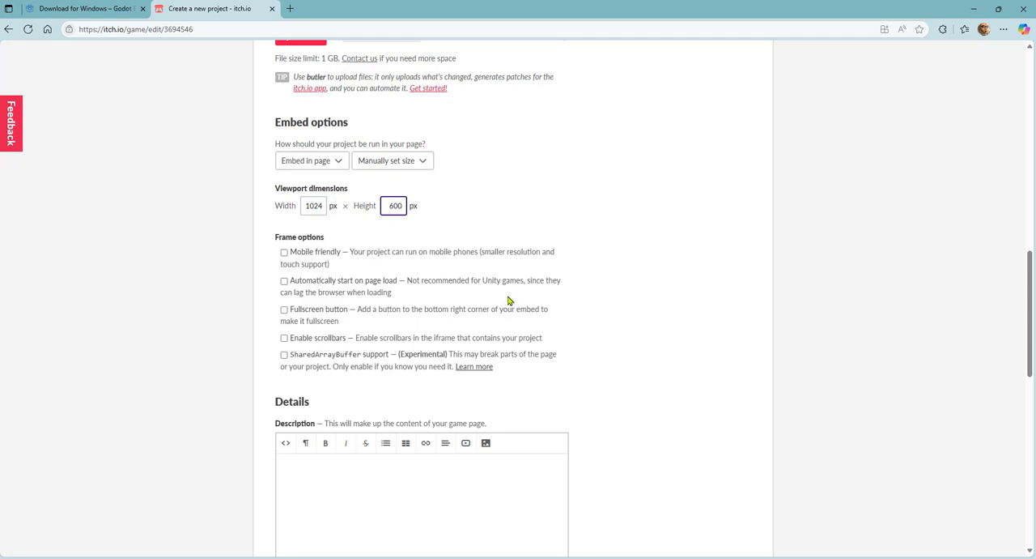
scroll(486, 307, down, 2)
click(351, 311)
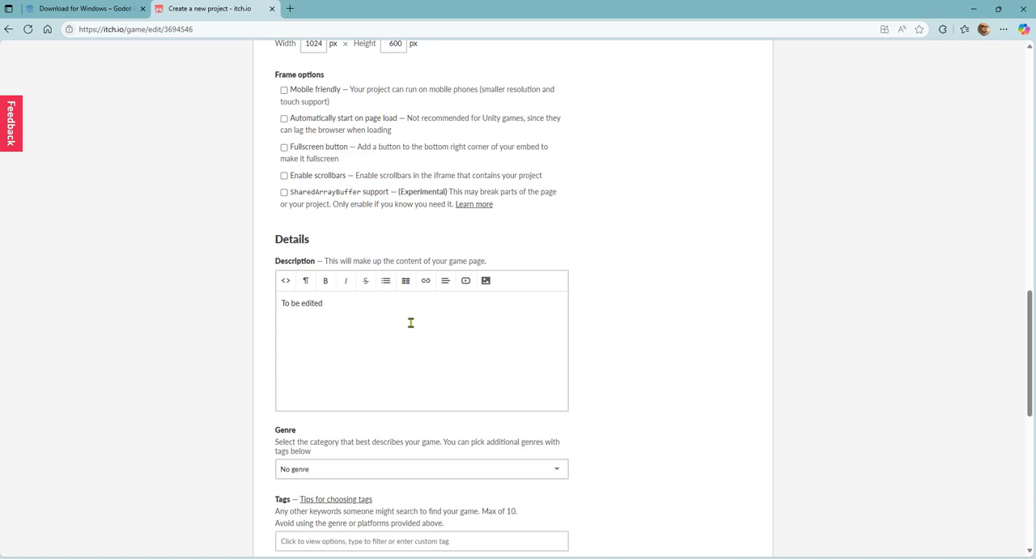
scroll(538, 275, down, 2)
click(557, 251)
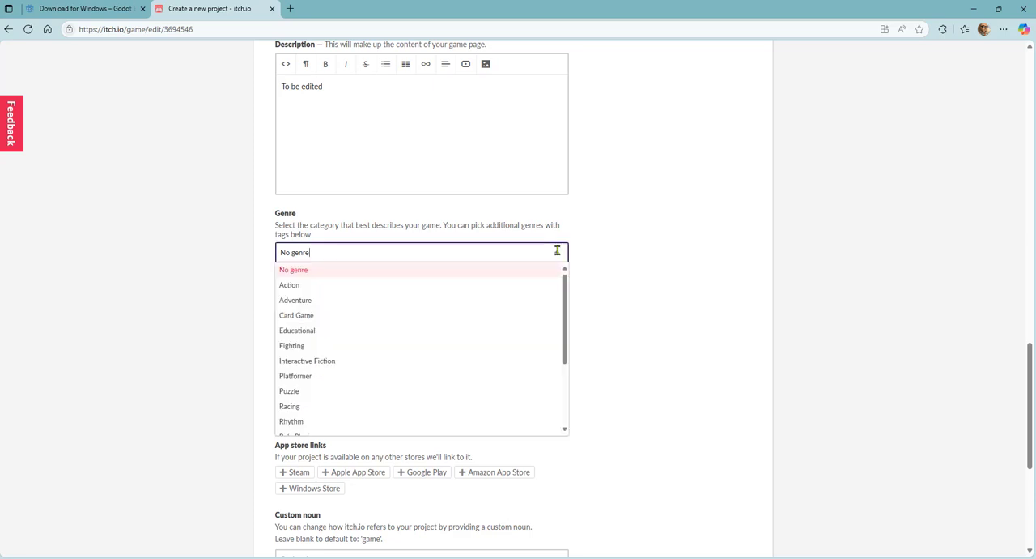
click(344, 377)
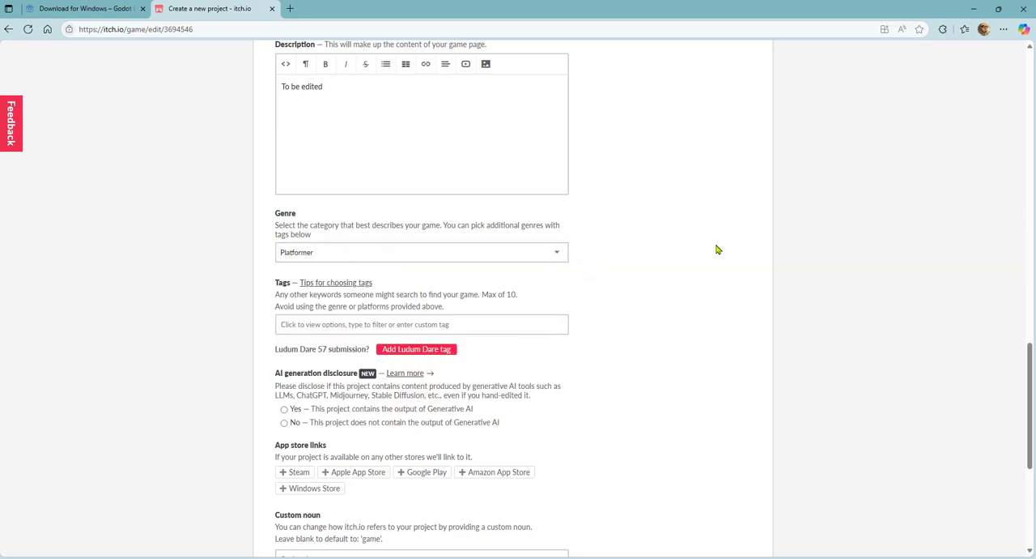
- Disable the project's community option, then save the draft and view its page
scroll(404, 356, down, 4)
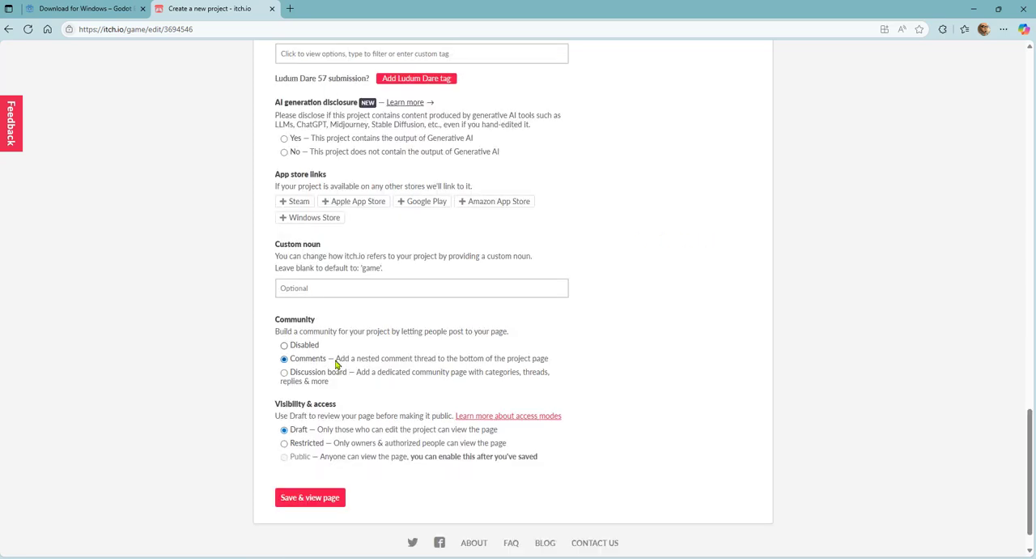
click(285, 346)
scroll(284, 348, down, 1)
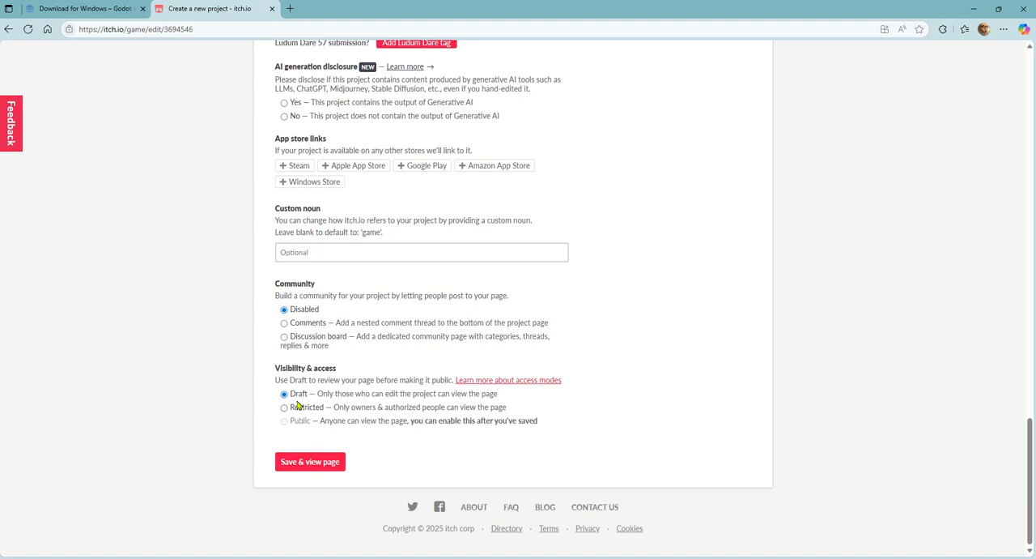
click(310, 466)
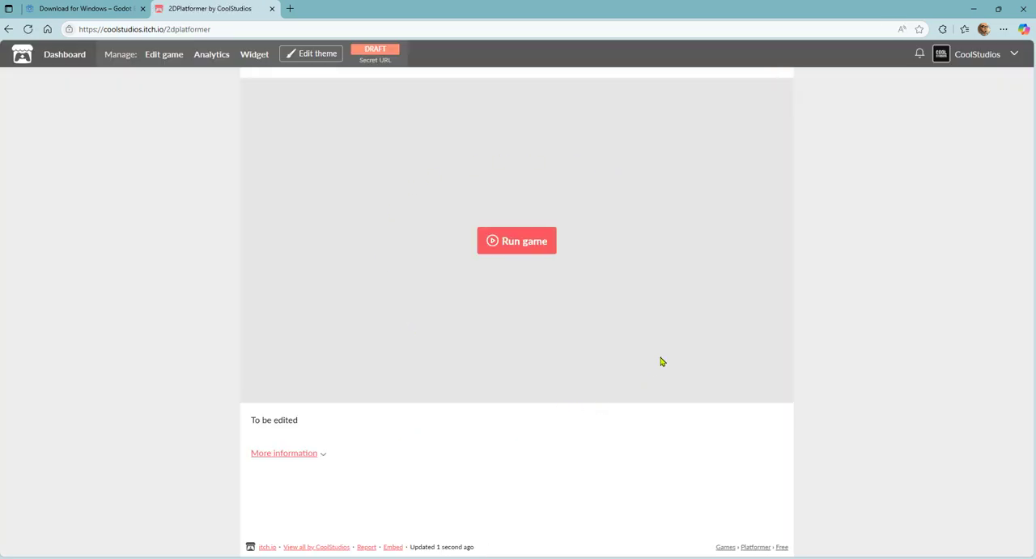
- Run the game on its itch.io page, start level one and play-test it by collecting the apple and reaching the bee's platform
click(519, 241)
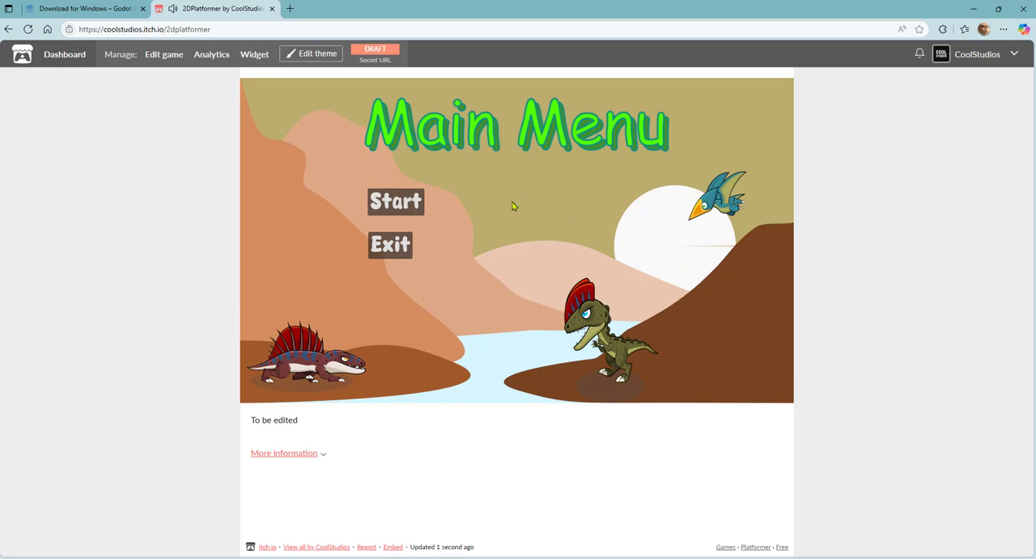
click(396, 203)
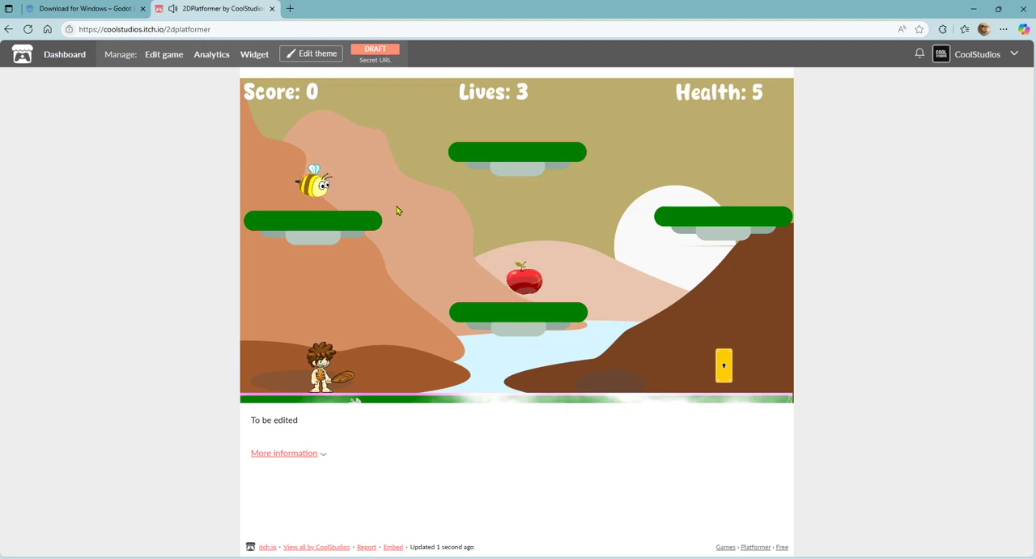
key(Right)
key(space)
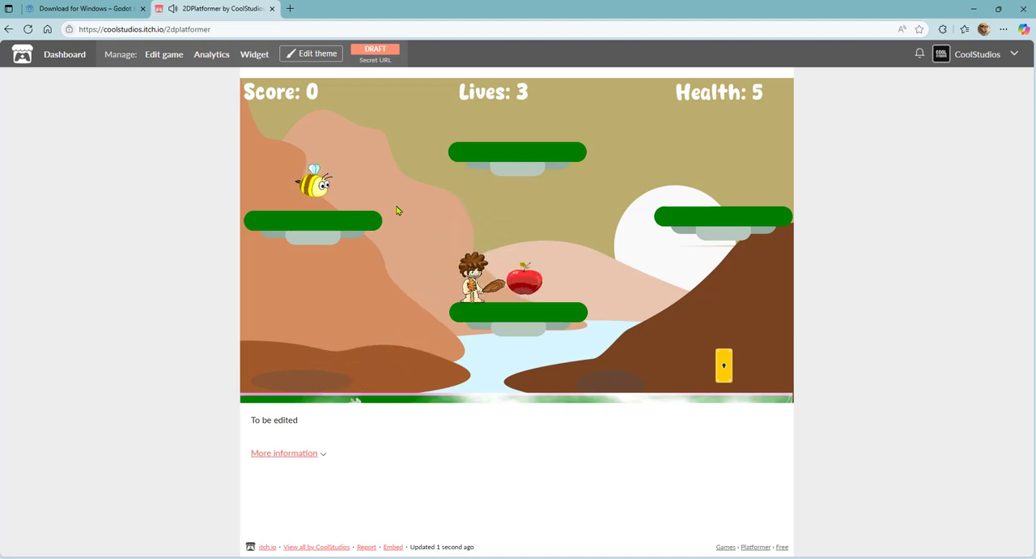
key(Right)
key(Right)
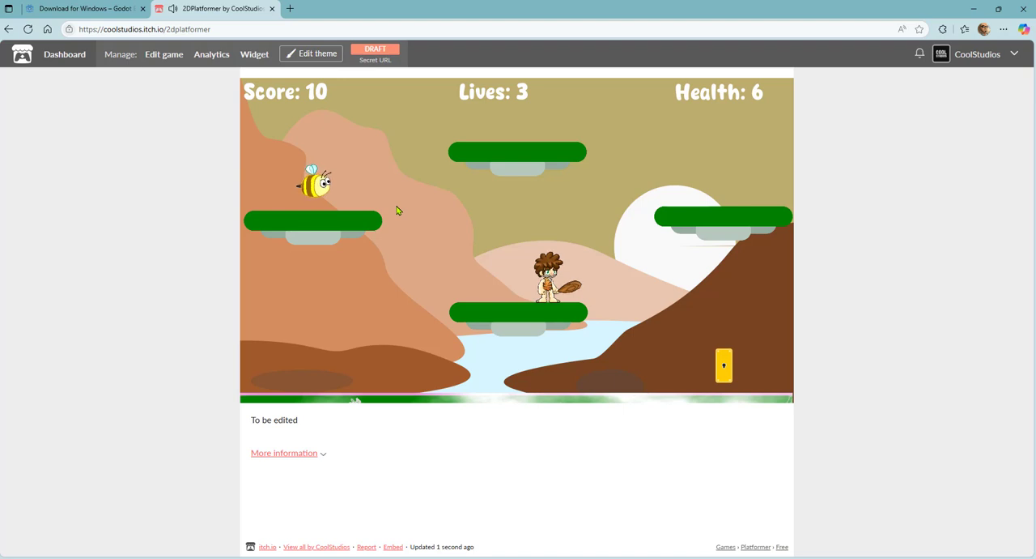
key(Left)
key(Up)
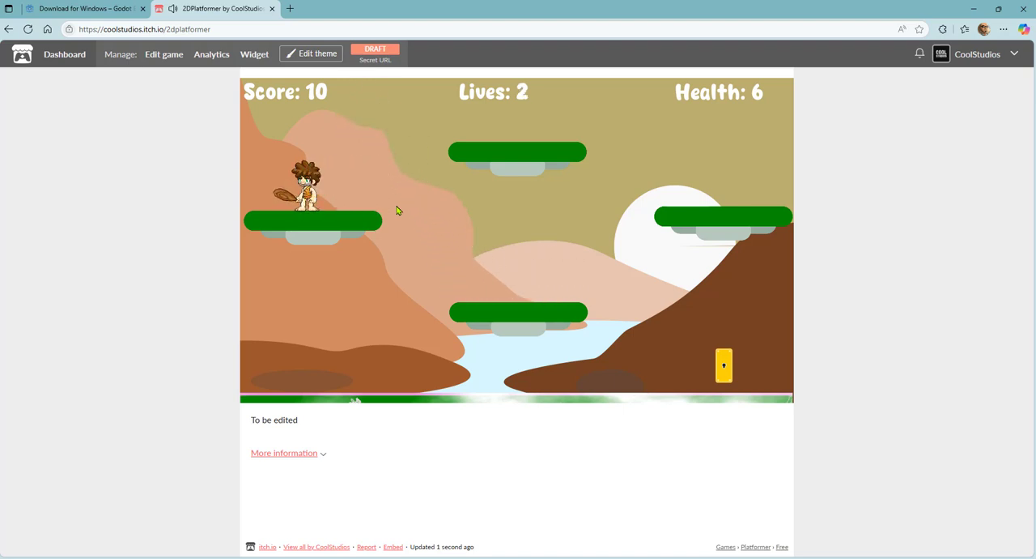
- Continue the play-test by moving the character down to the lower central platform, and test the main menu's Exit option
key(Right)
key(Right)
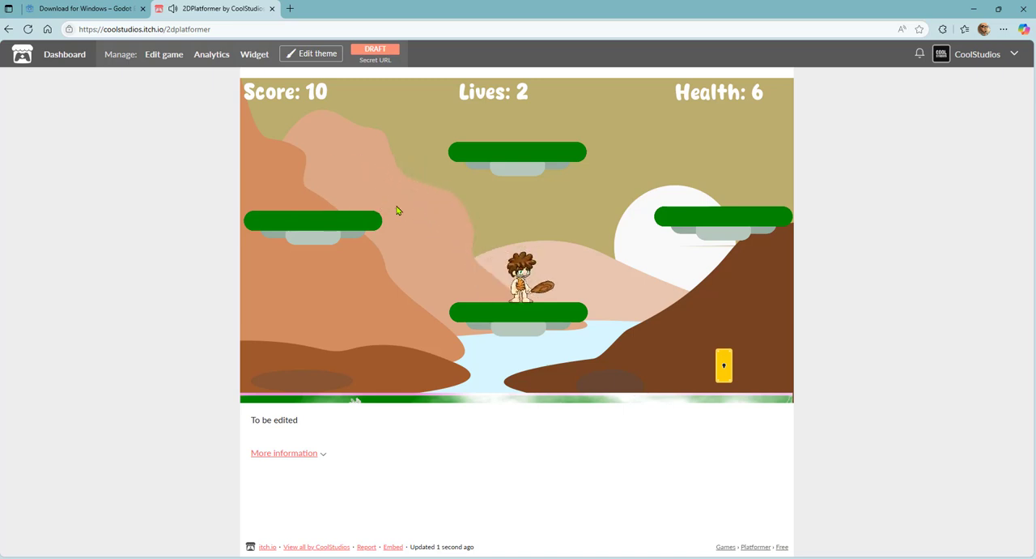
key(Right)
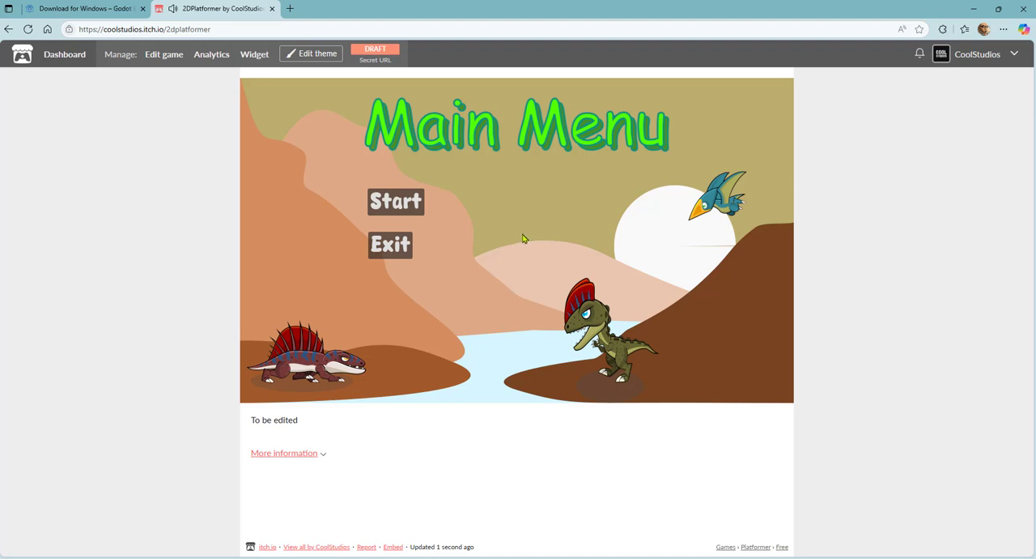
click(389, 247)
click(389, 247)
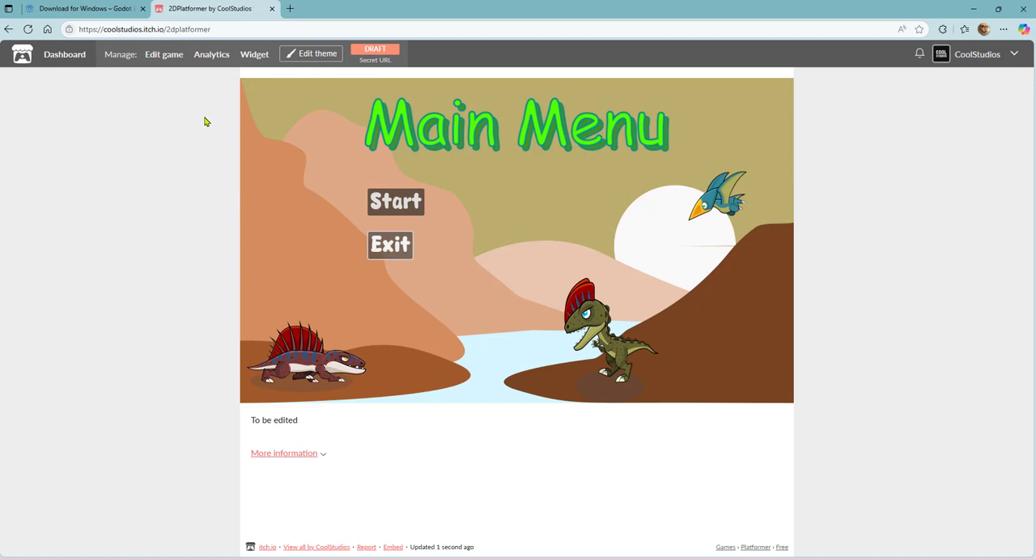
- Open the 2DPlatformer project for editing and look through its Devlog, Metadata, Analytics and Distribute pages, including the embed widget options
click(165, 55)
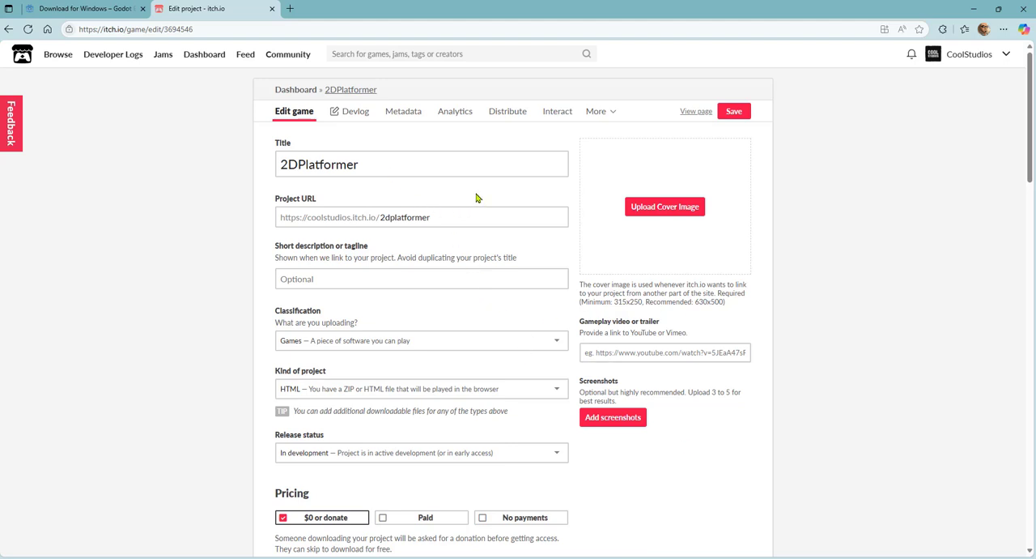
click(352, 117)
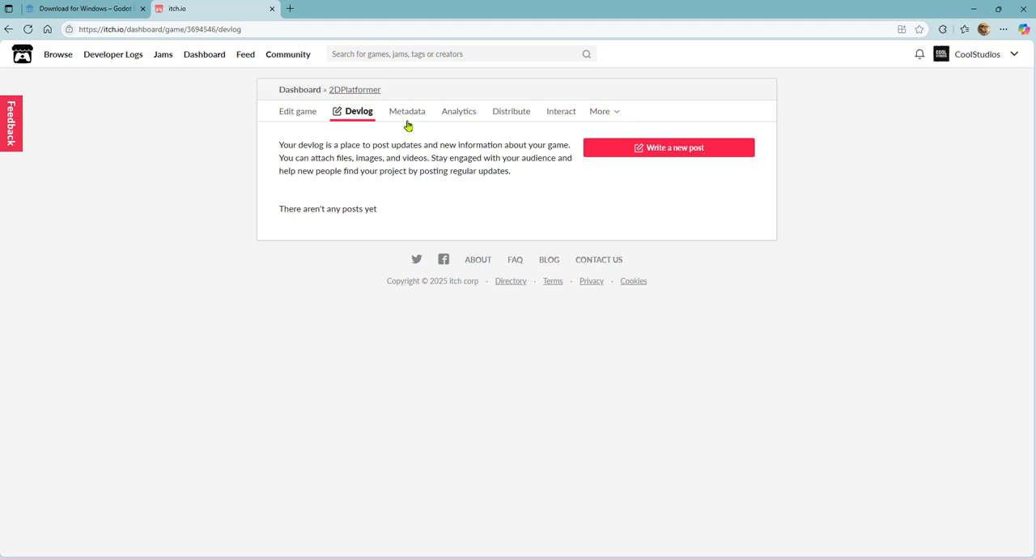
click(408, 113)
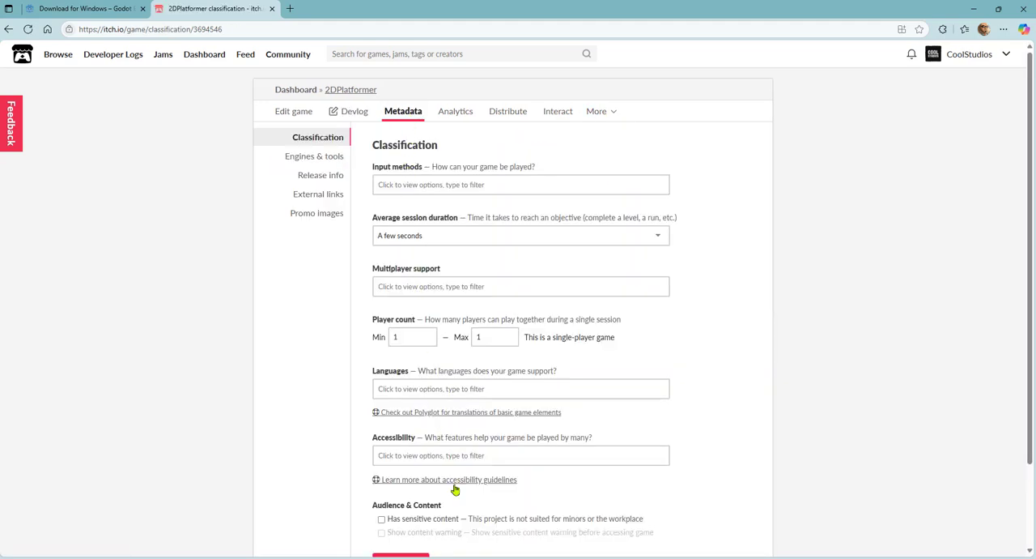
click(463, 113)
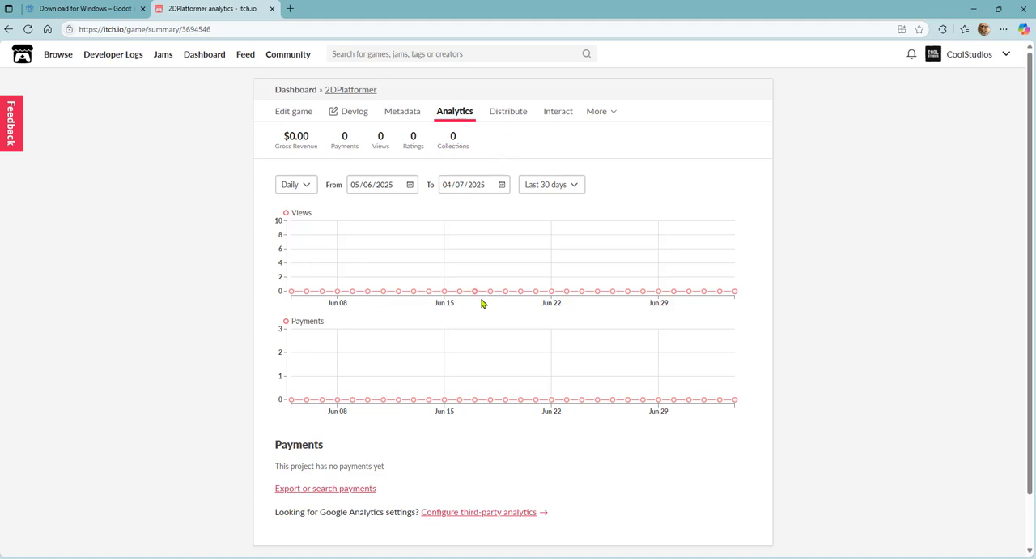
click(508, 111)
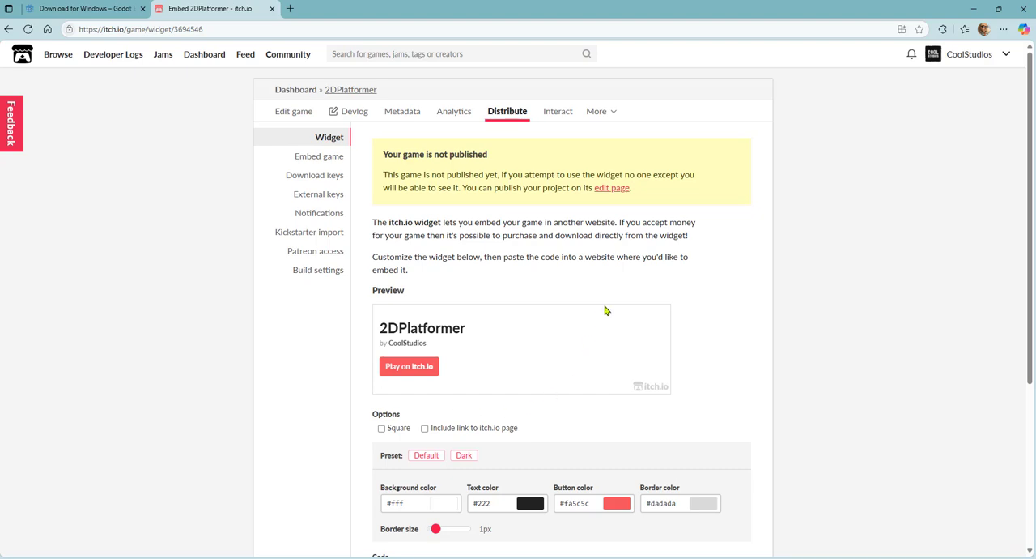
scroll(641, 314, down, 3)
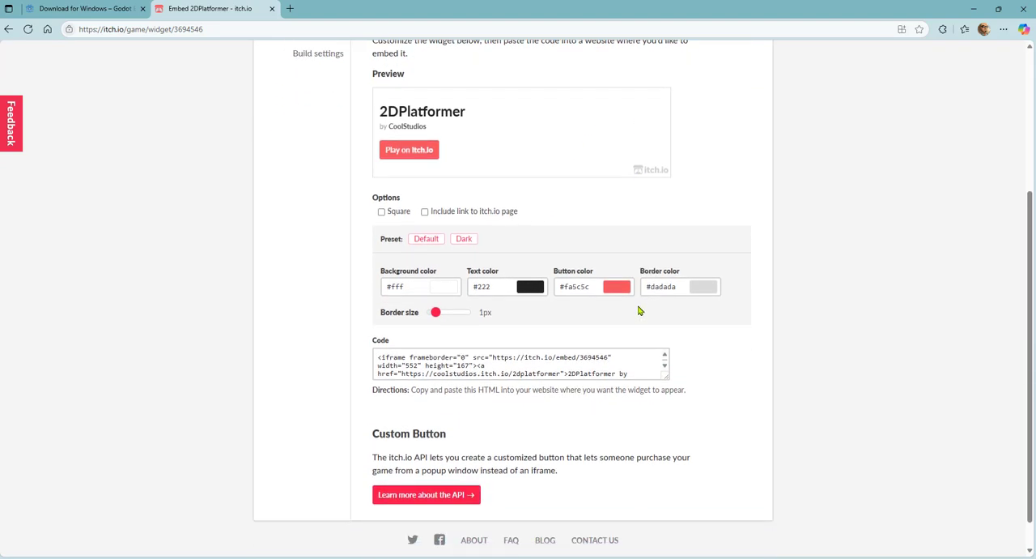
scroll(641, 314, up, 3)
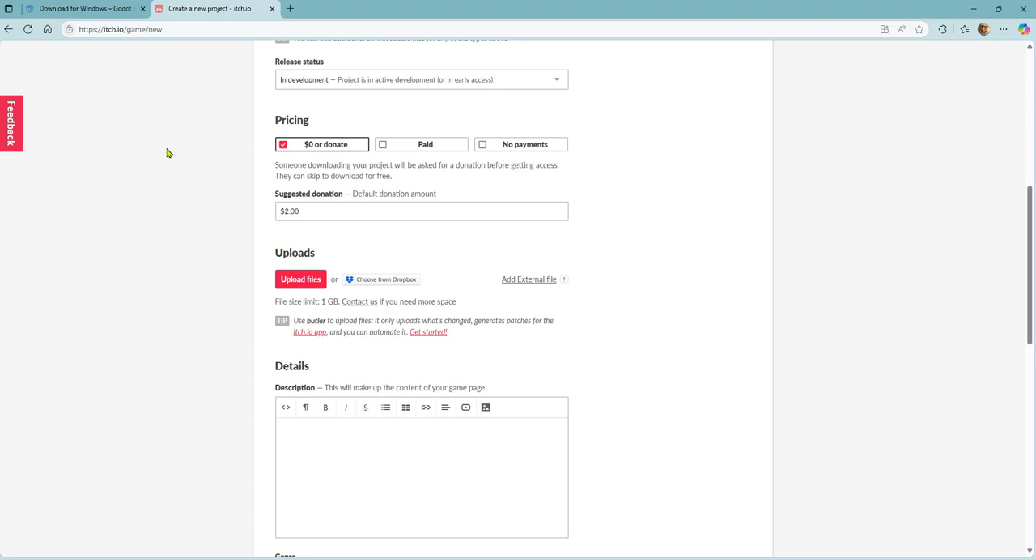
- Check the title, URL, kind of project and release status on the new-project form for 2DPlatformerDT
scroll(169, 153, up, 5)
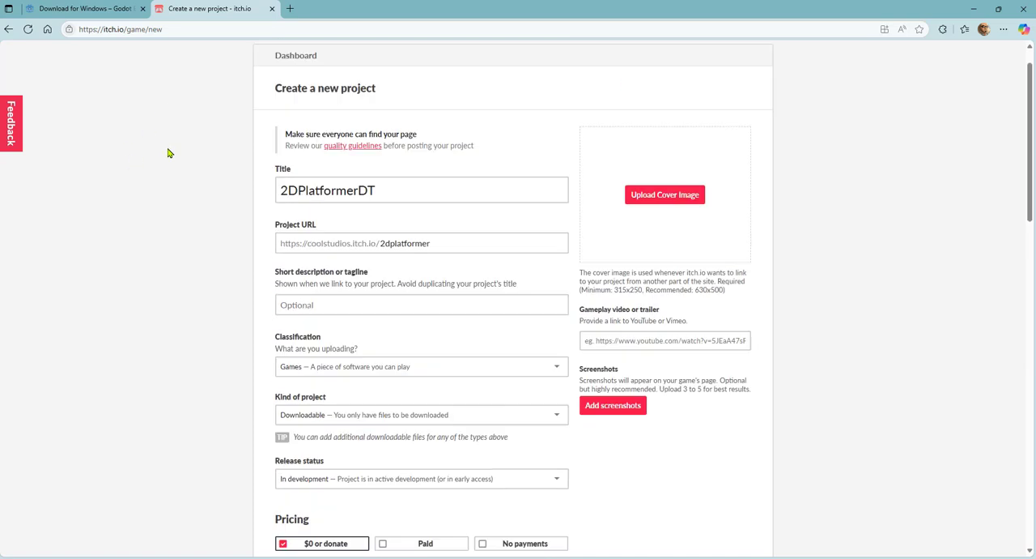